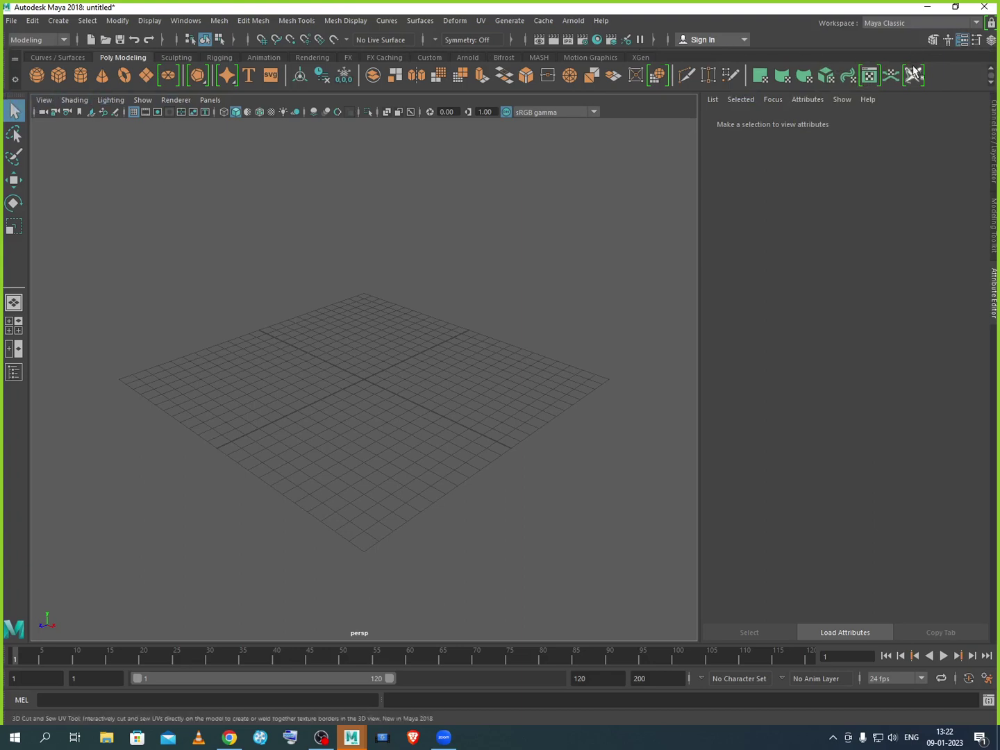
Browse the Curves/Surfaces, Sculpting, Rigging, Animation and Rendering shelves and return to the Poly Modeling shelf.
{"action": "left_click", "coordinate": [58, 58]}
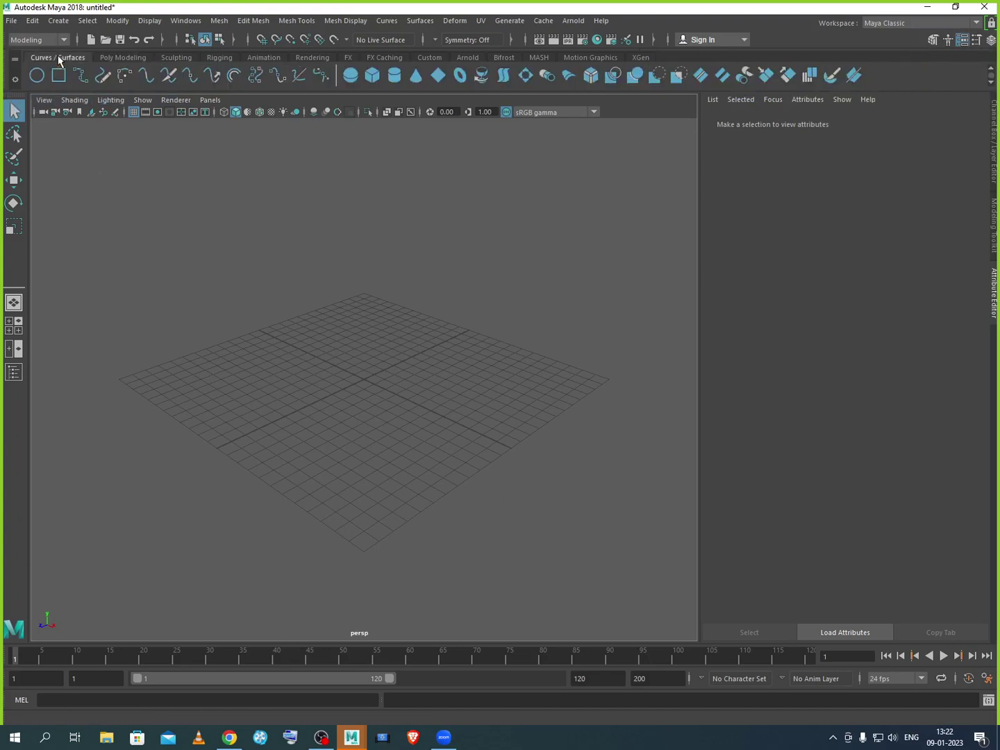
{"action": "left_click", "coordinate": [122, 57]}
{"action": "left_click", "coordinate": [178, 58]}
{"action": "left_click", "coordinate": [218, 58]}
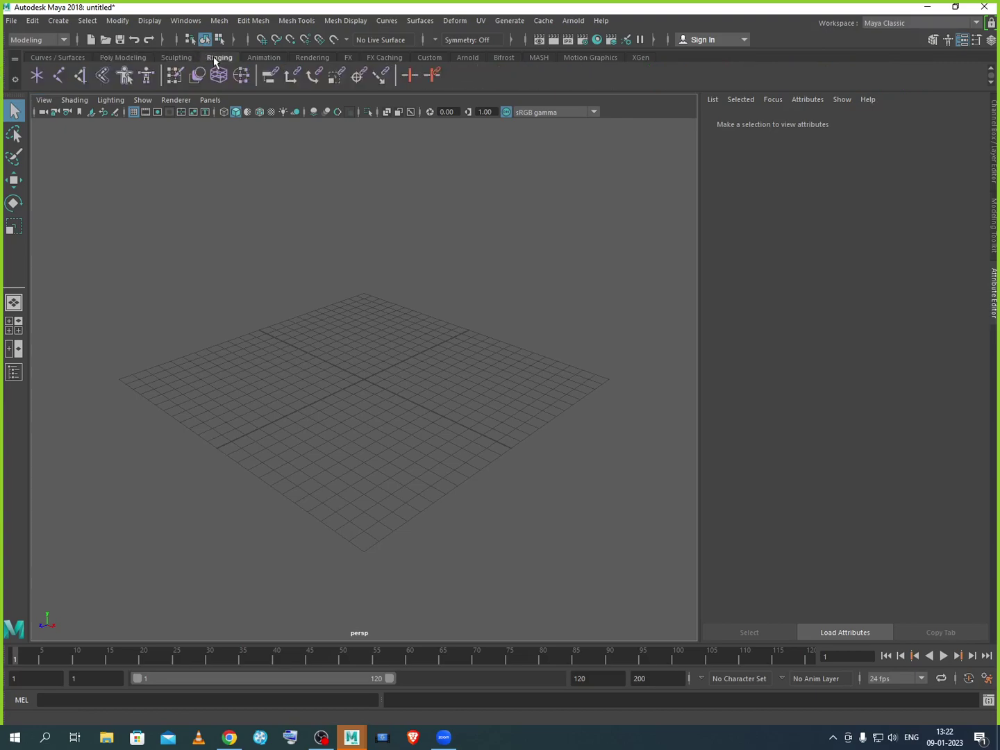
{"action": "left_click", "coordinate": [265, 57]}
{"action": "left_click", "coordinate": [313, 57]}
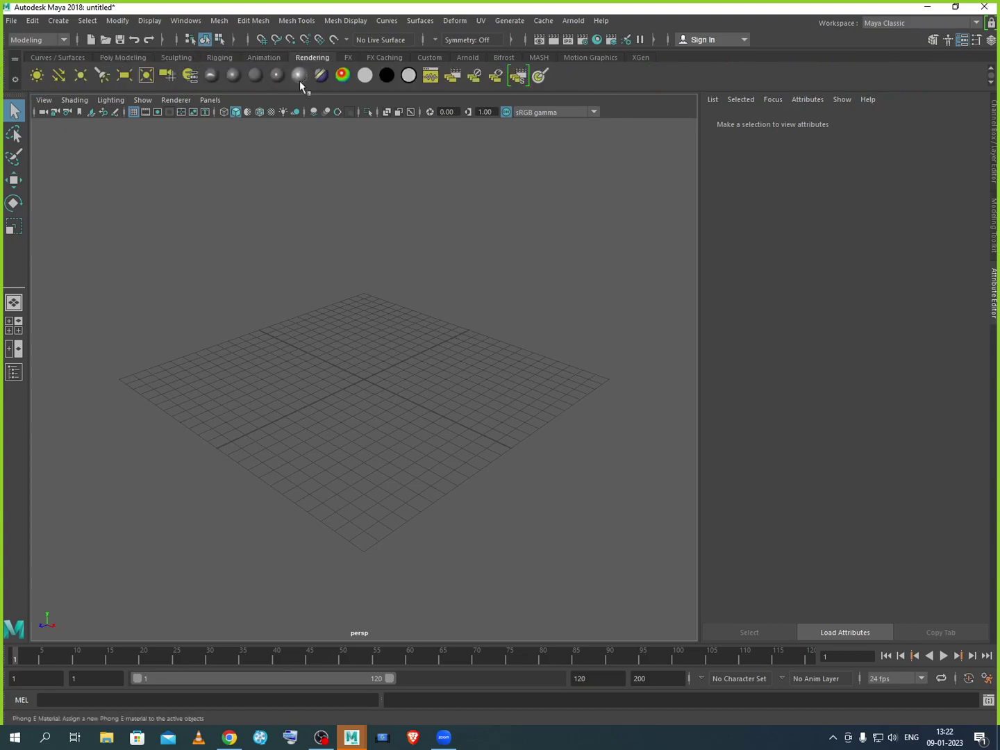
{"action": "left_click", "coordinate": [119, 57]}
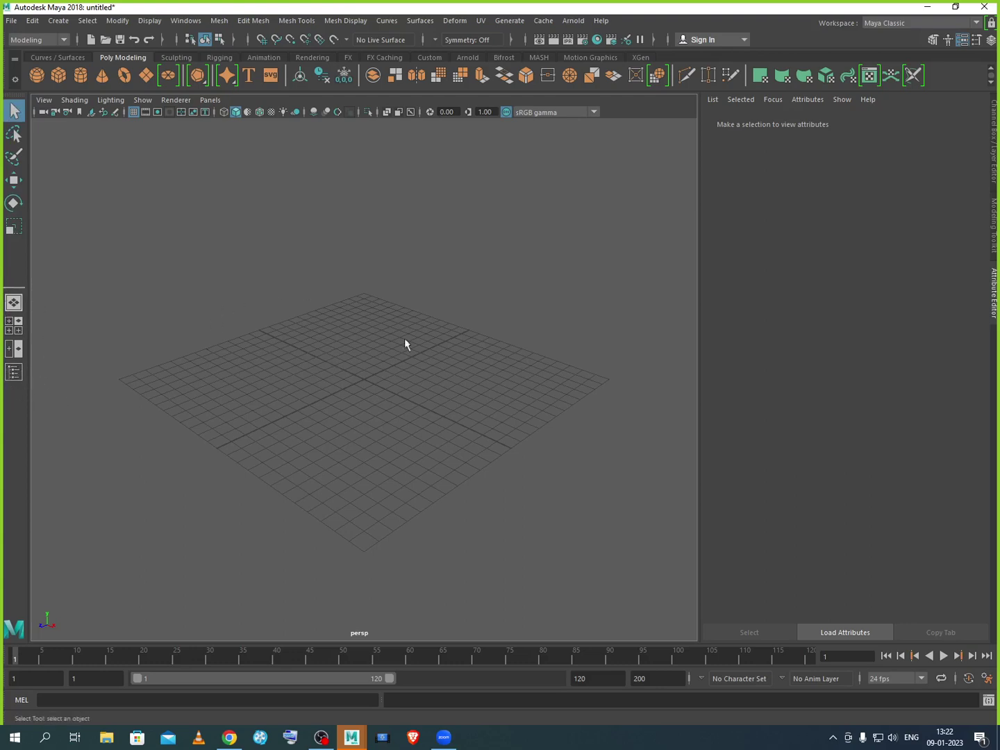
Compare the four-view layout with the single perspective view, ending in the single perspective view.
{"action": "left_click", "coordinate": [13, 325]}
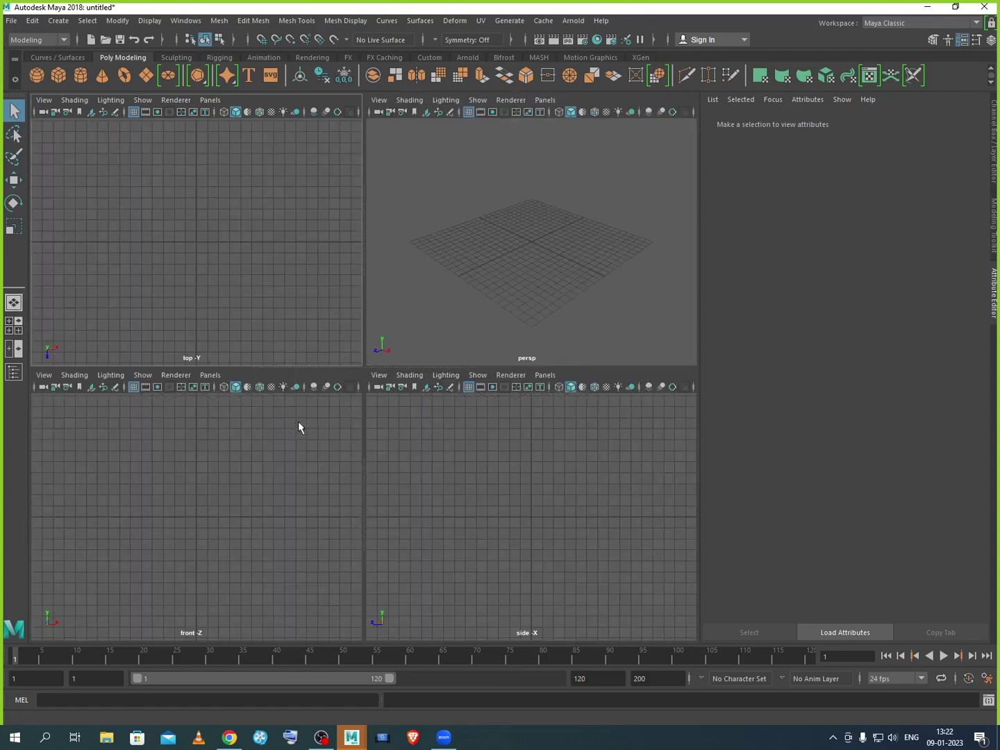
{"action": "left_click", "coordinate": [12, 302]}
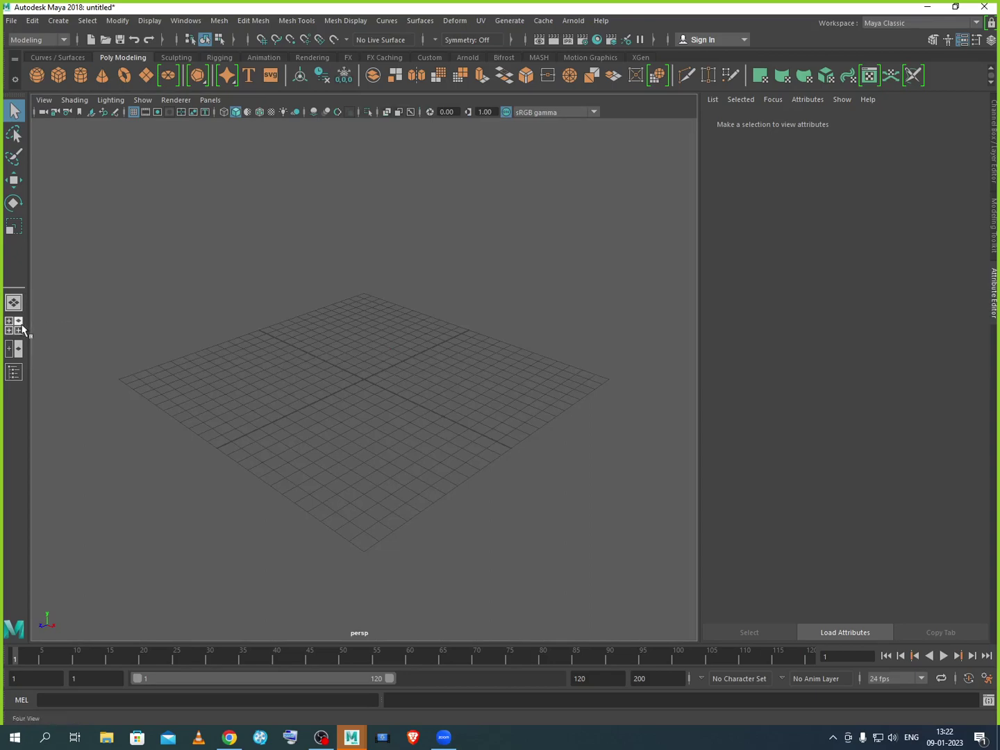
{"action": "left_click", "coordinate": [22, 328]}
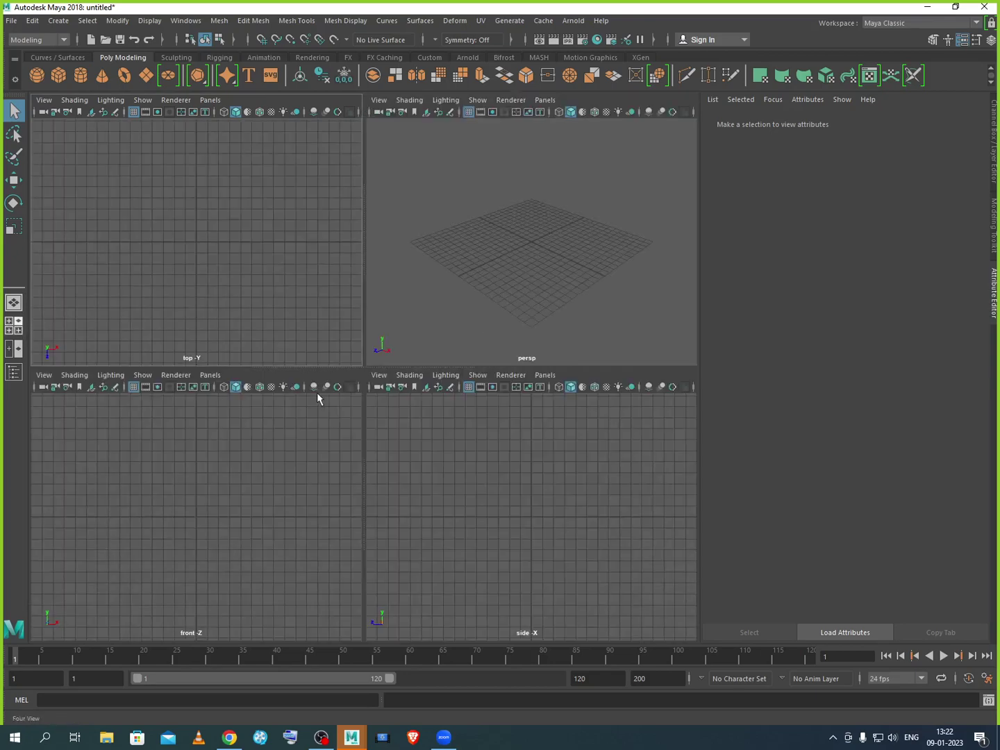
{"action": "left_click", "coordinate": [14, 304]}
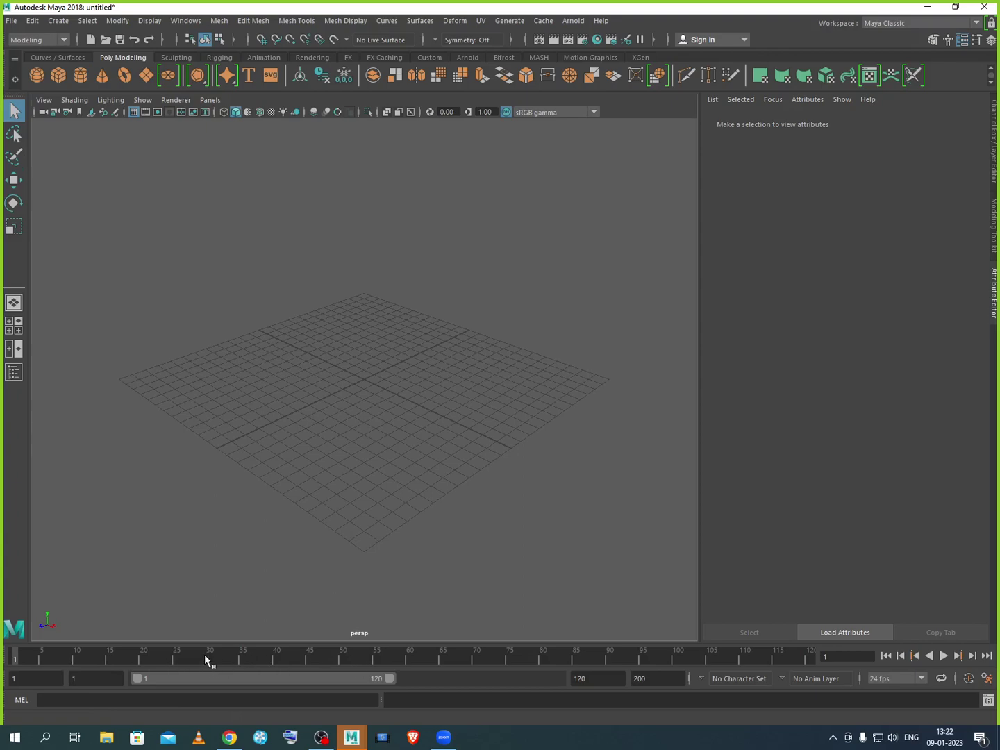
Examine the animation and playback range fields below the timeline and the MEL command line.
{"action": "left_click", "coordinate": [42, 678]}
{"action": "left_click", "coordinate": [650, 678]}
{"action": "left_click", "coordinate": [104, 679]}
{"action": "left_click", "coordinate": [92, 701]}
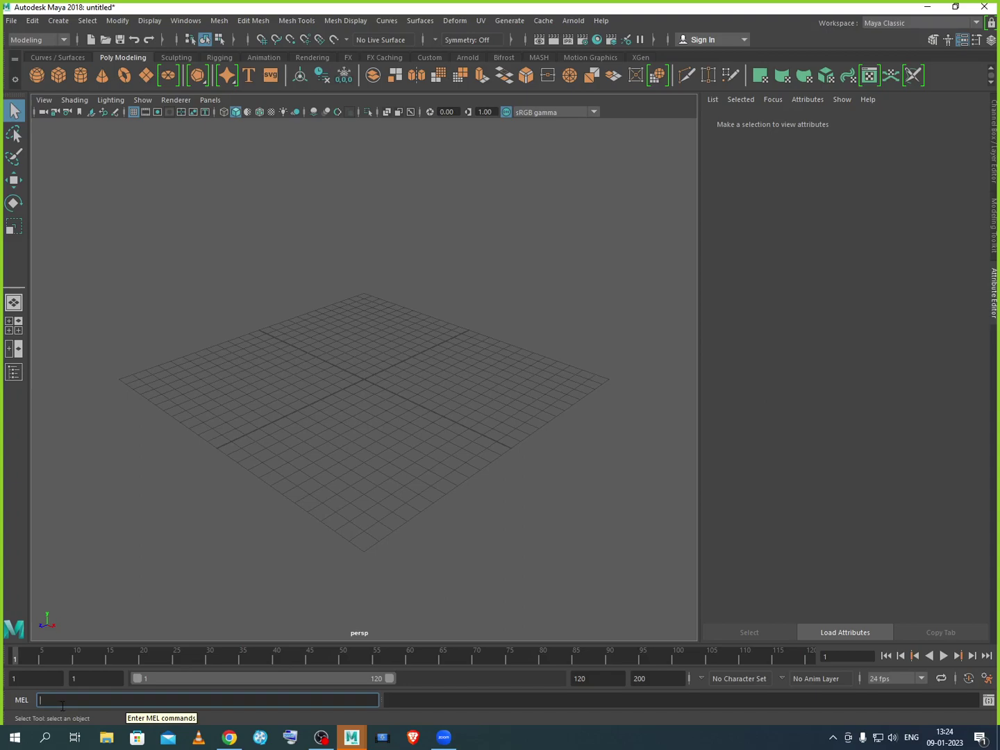
{"action": "left_click", "coordinate": [109, 703]}
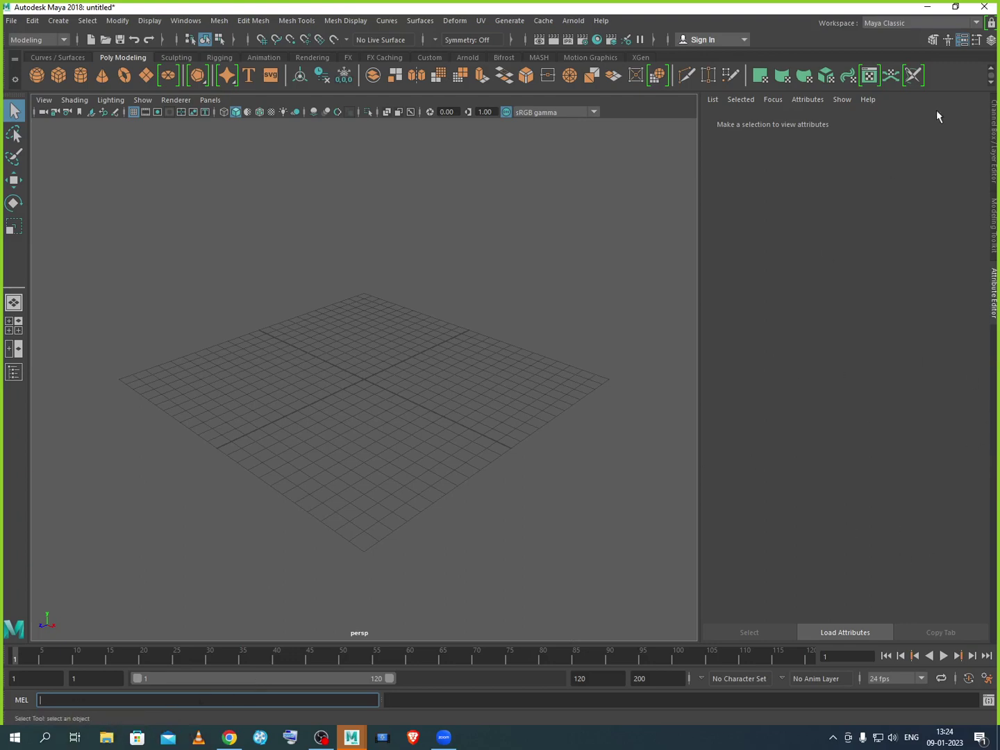
Look through the Channel Box, Modeling Toolkit, Attribute Editor and Human IK controls, ending on the Channel Box.
{"action": "left_click", "coordinate": [993, 153]}
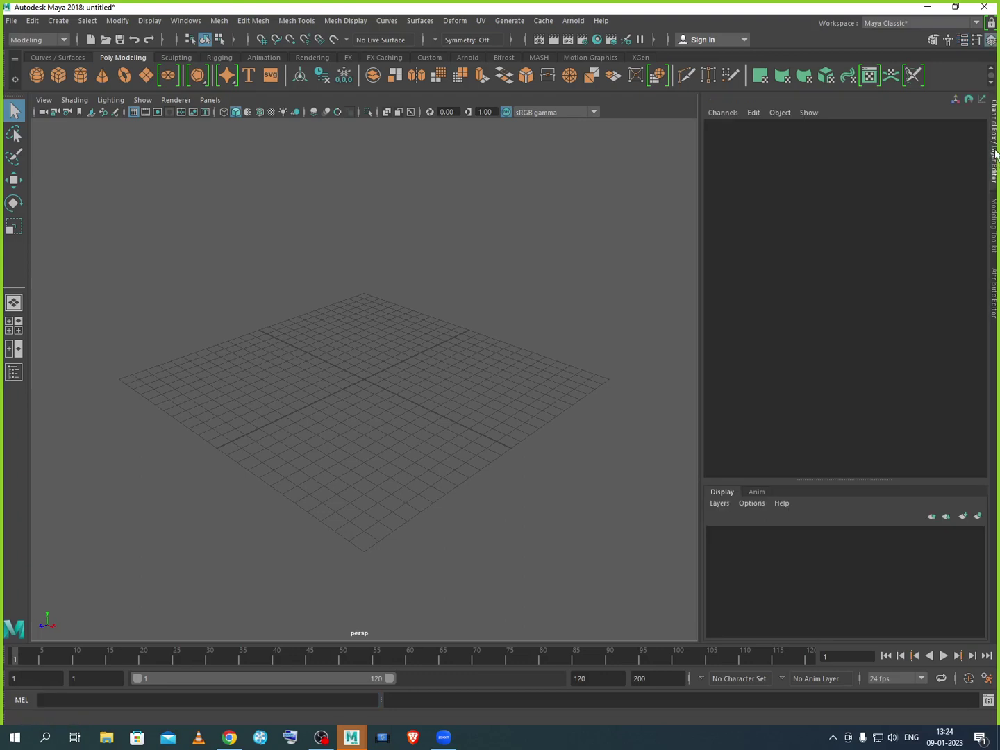
{"action": "left_click", "coordinate": [994, 227]}
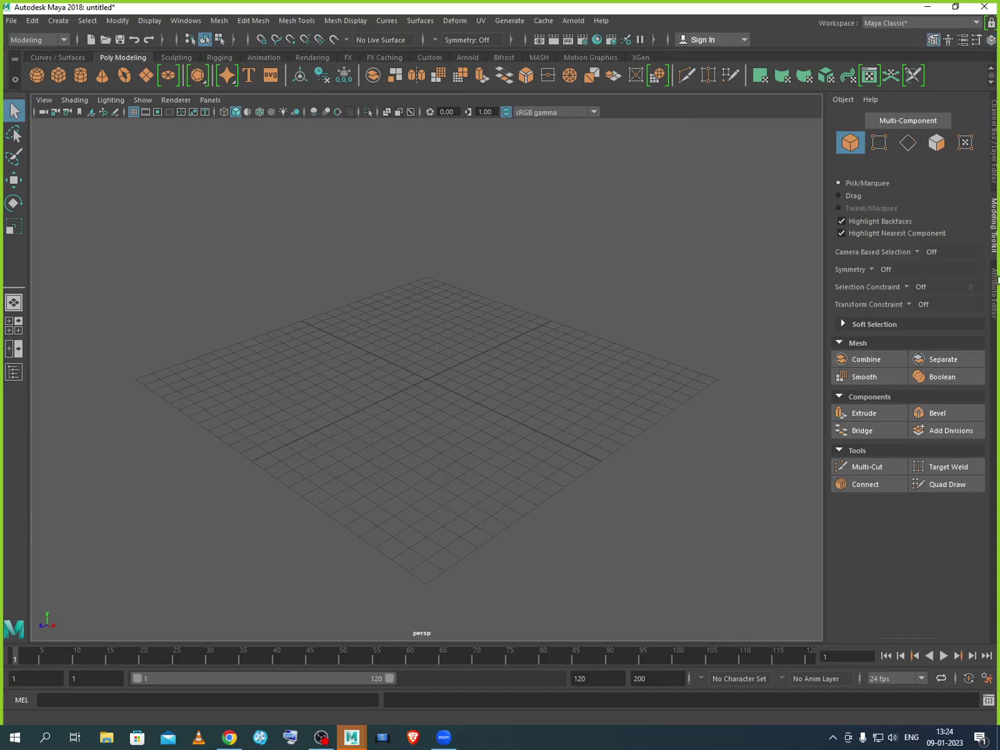
{"action": "left_click", "coordinate": [993, 291]}
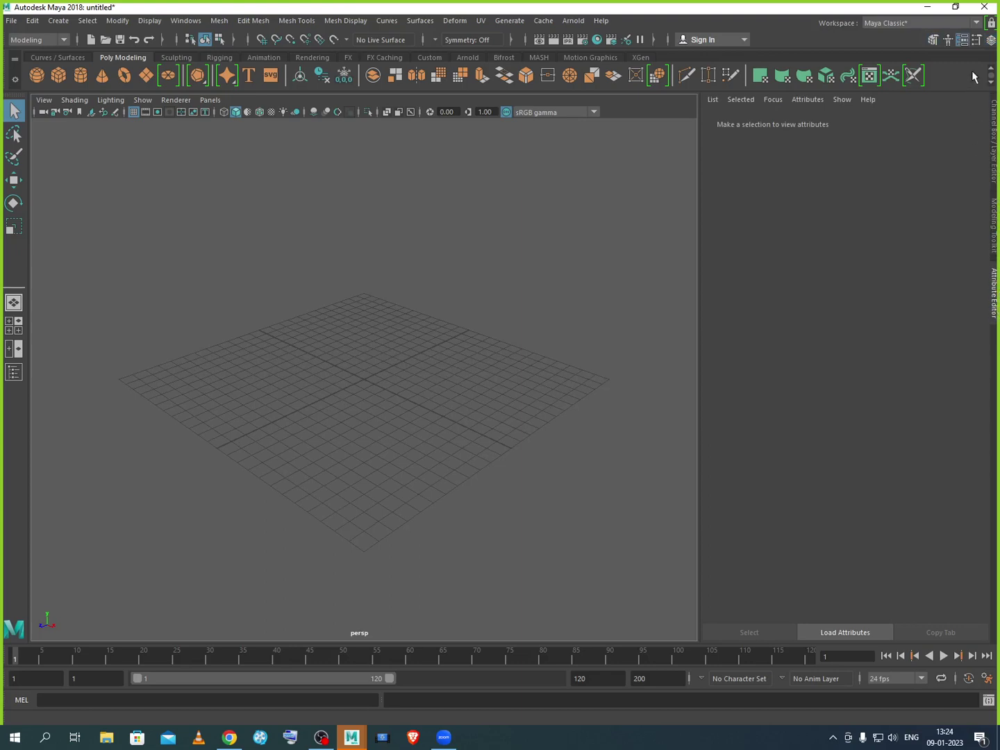
{"action": "left_click", "coordinate": [949, 42]}
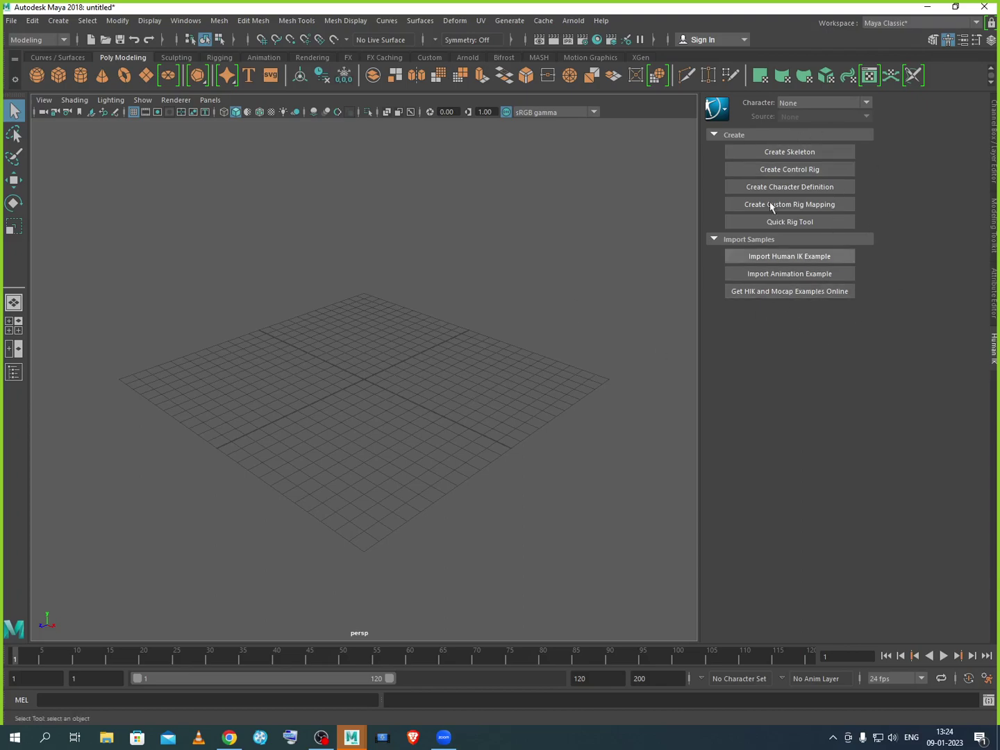
{"action": "left_click", "coordinate": [993, 42]}
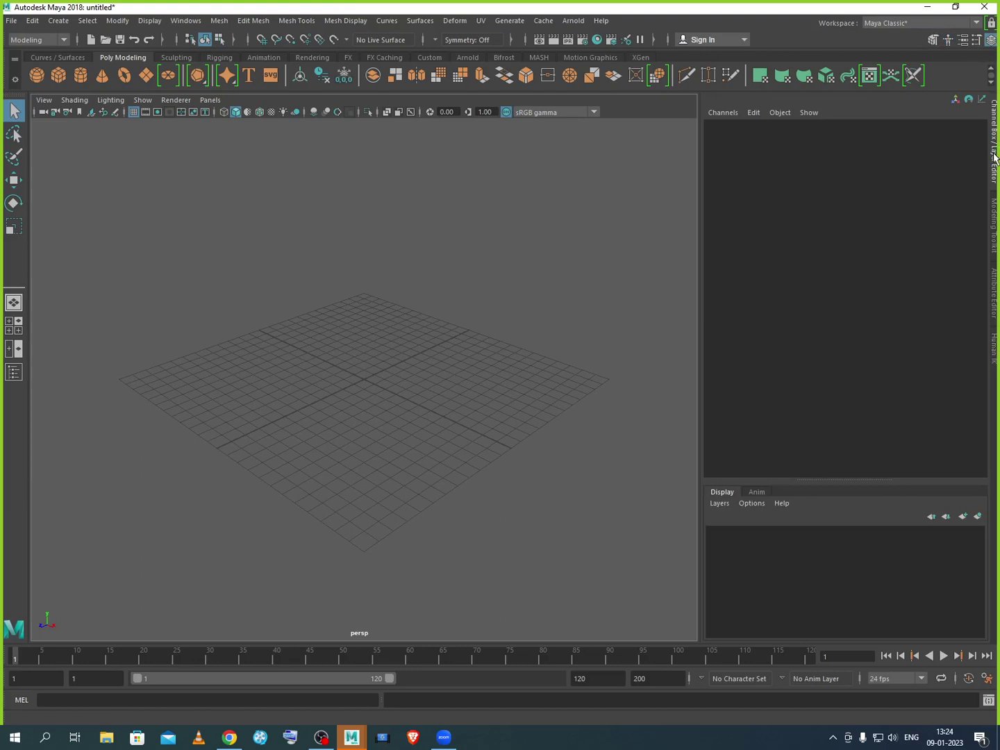
View the Tool Settings of the Select tool and of the Move tool, closing the window each time.
{"action": "left_click", "coordinate": [977, 41]}
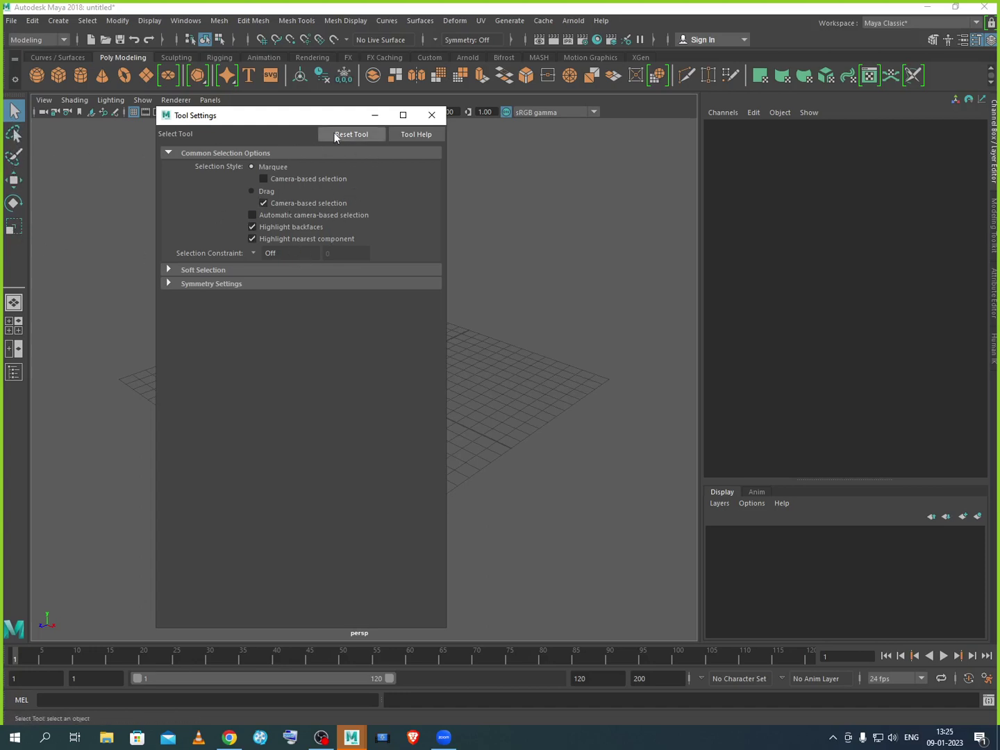
{"action": "left_click", "coordinate": [432, 116]}
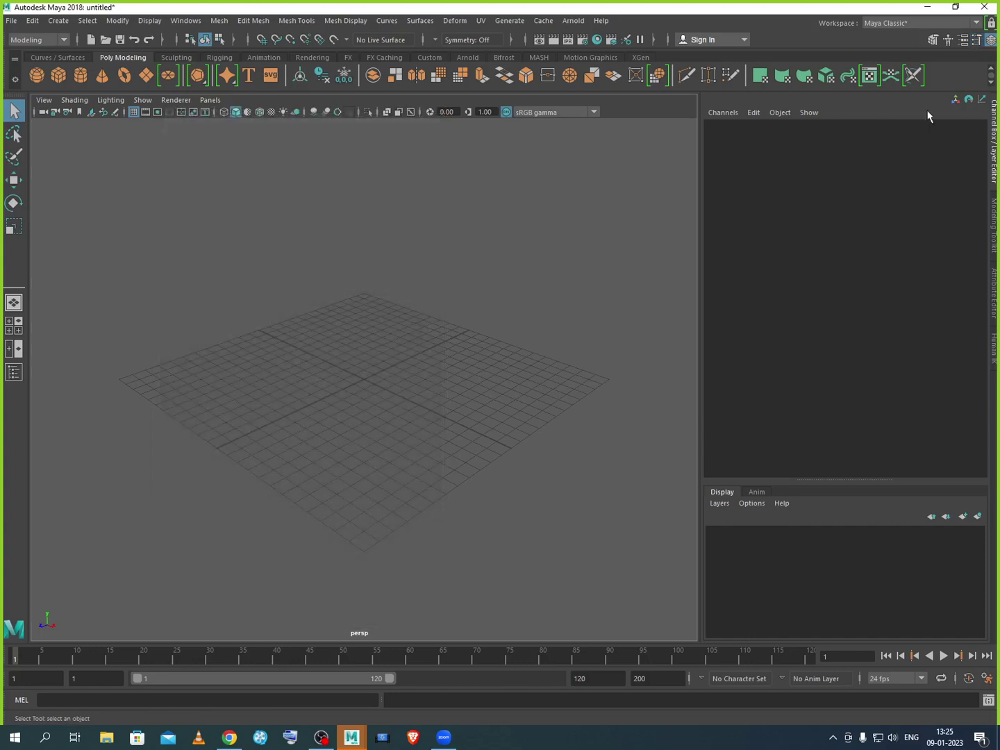
{"action": "double_click", "coordinate": [14, 182]}
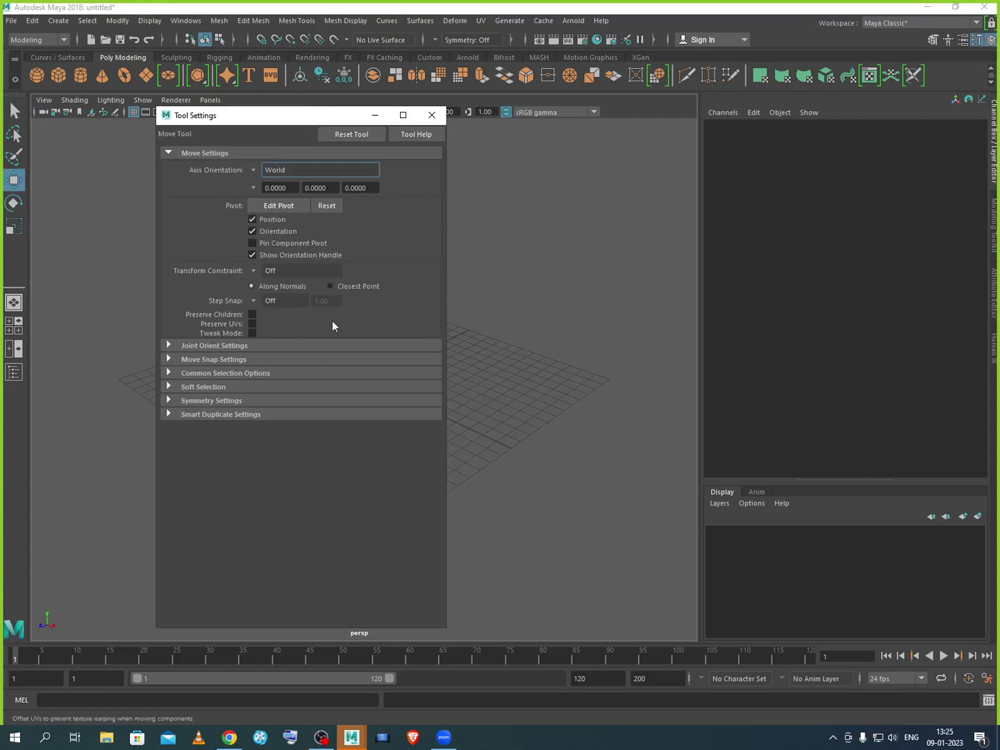
{"action": "left_click", "coordinate": [432, 116]}
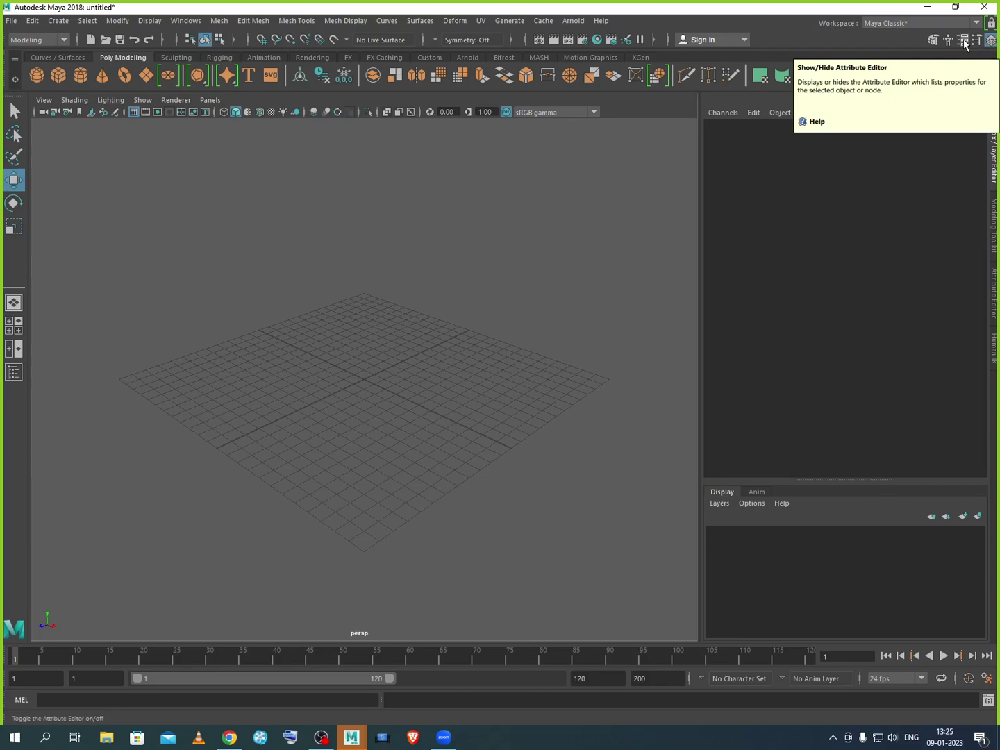
Show the Attribute Editor and the Human IK controls, ending with the Modeling Toolkit displayed.
{"action": "left_click", "coordinate": [965, 41]}
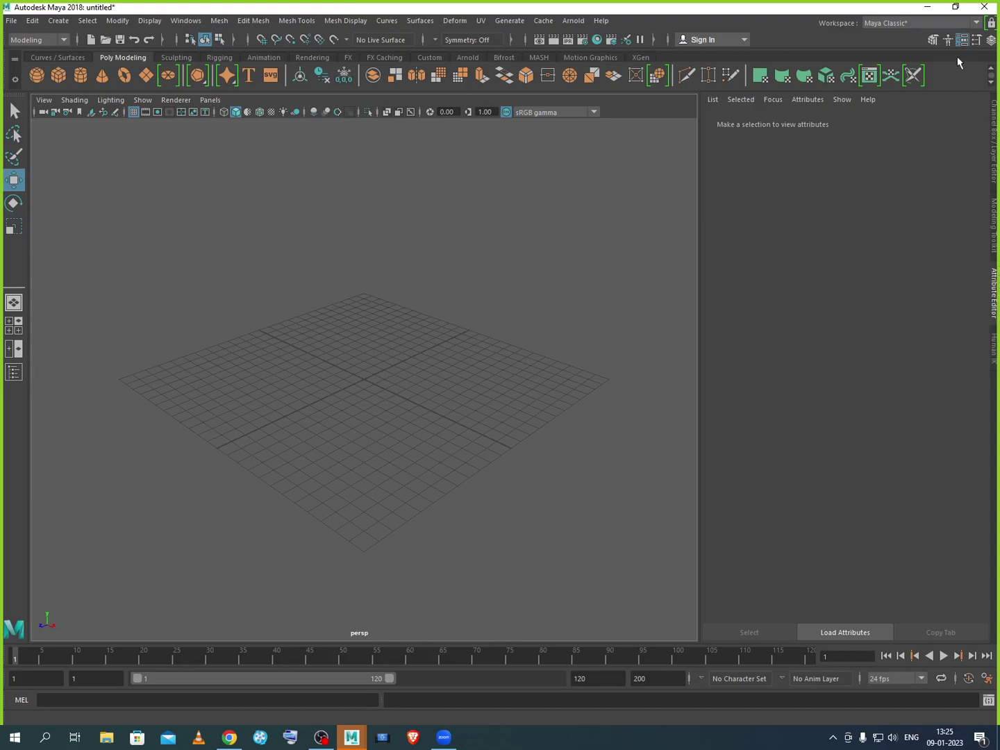
{"action": "left_click", "coordinate": [948, 41]}
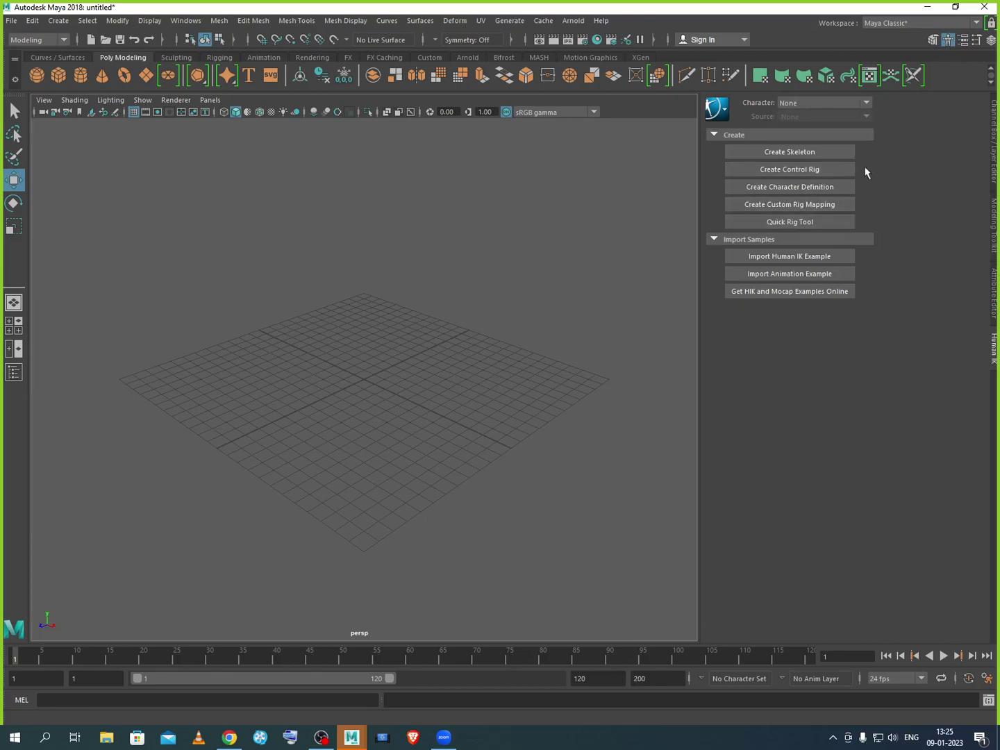
{"action": "left_click", "coordinate": [933, 40]}
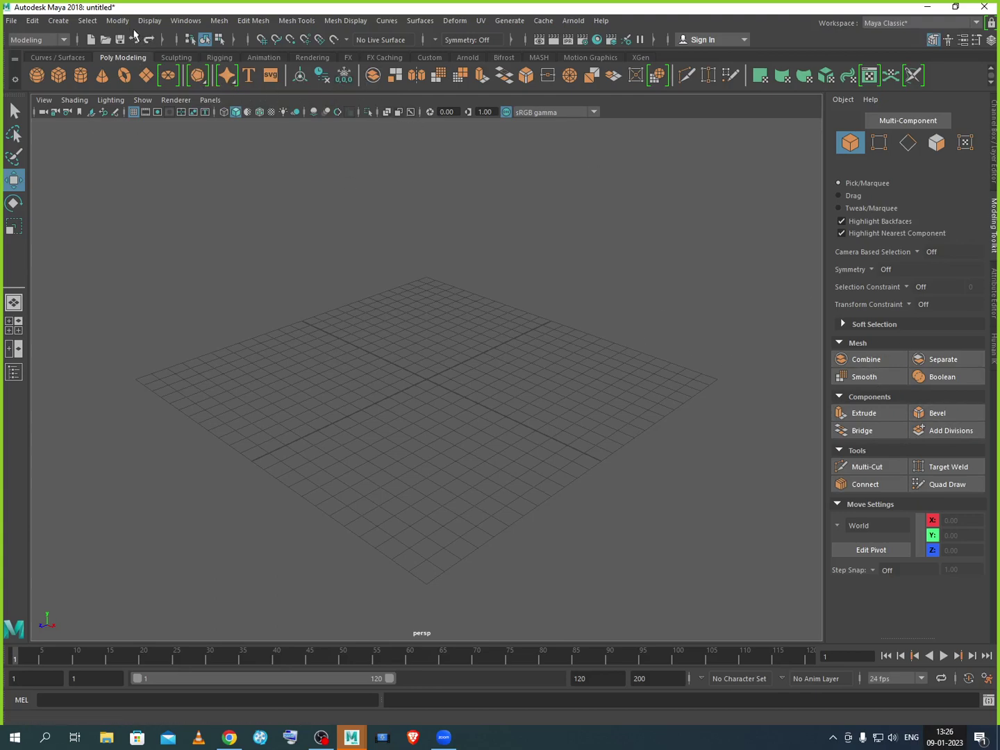
Look through the Edit Mesh, Mesh Tools and Mesh Display commands without running any of them.
{"action": "left_click", "coordinate": [60, 21]}
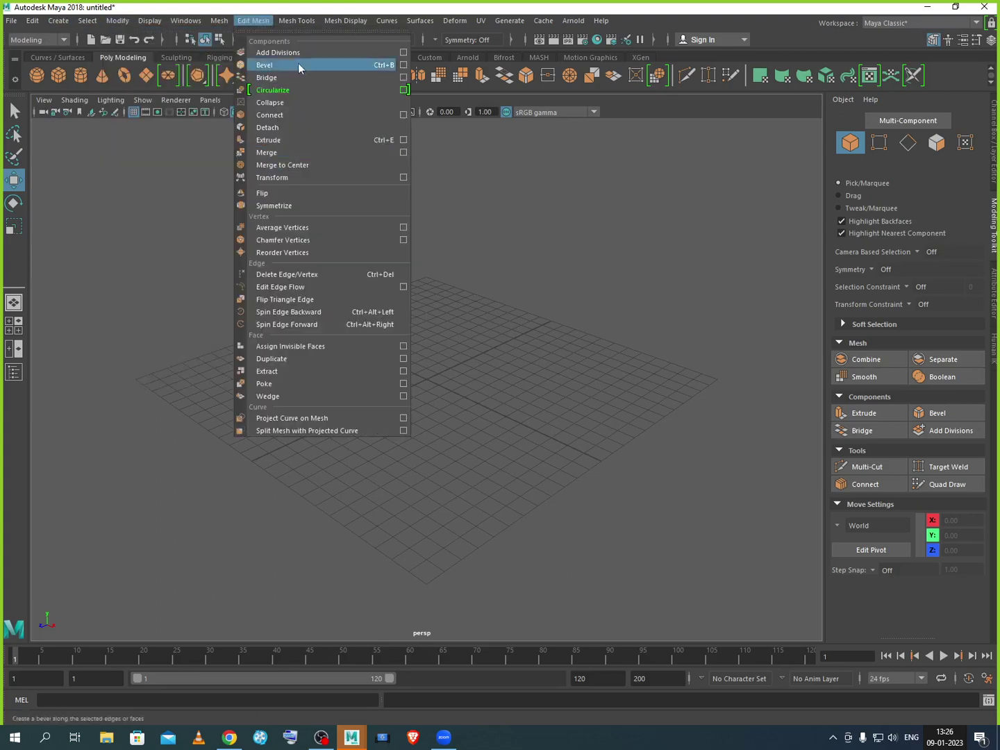
{"action": "mouse_move", "coordinate": [297, 21]}
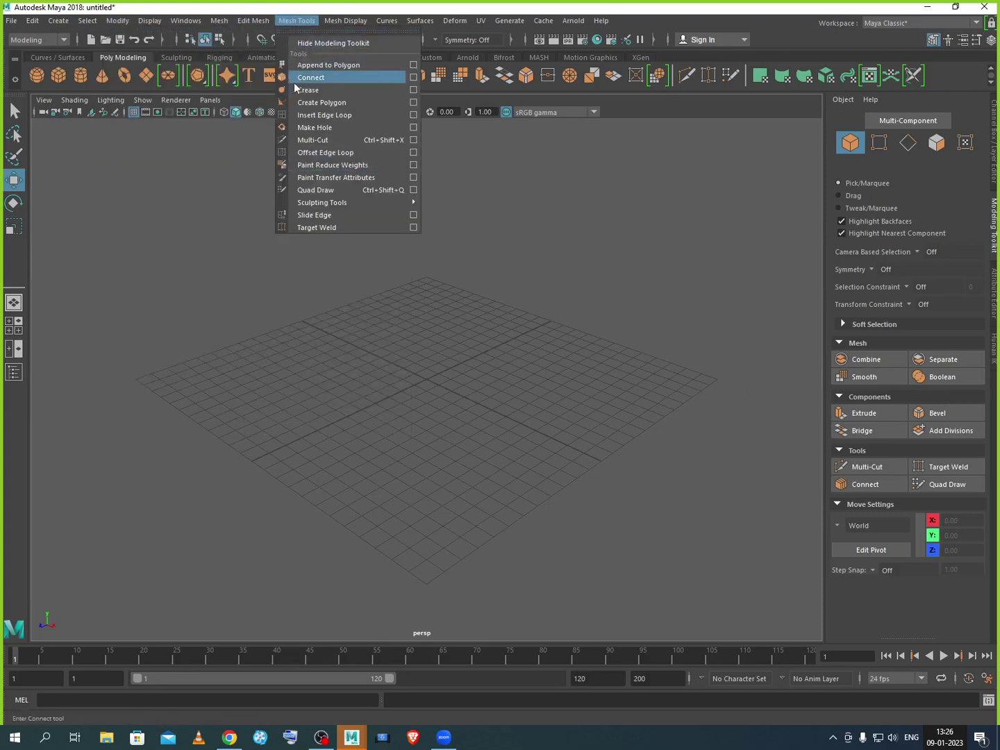
{"action": "left_click", "coordinate": [590, 83]}
{"action": "left_click", "coordinate": [345, 20]}
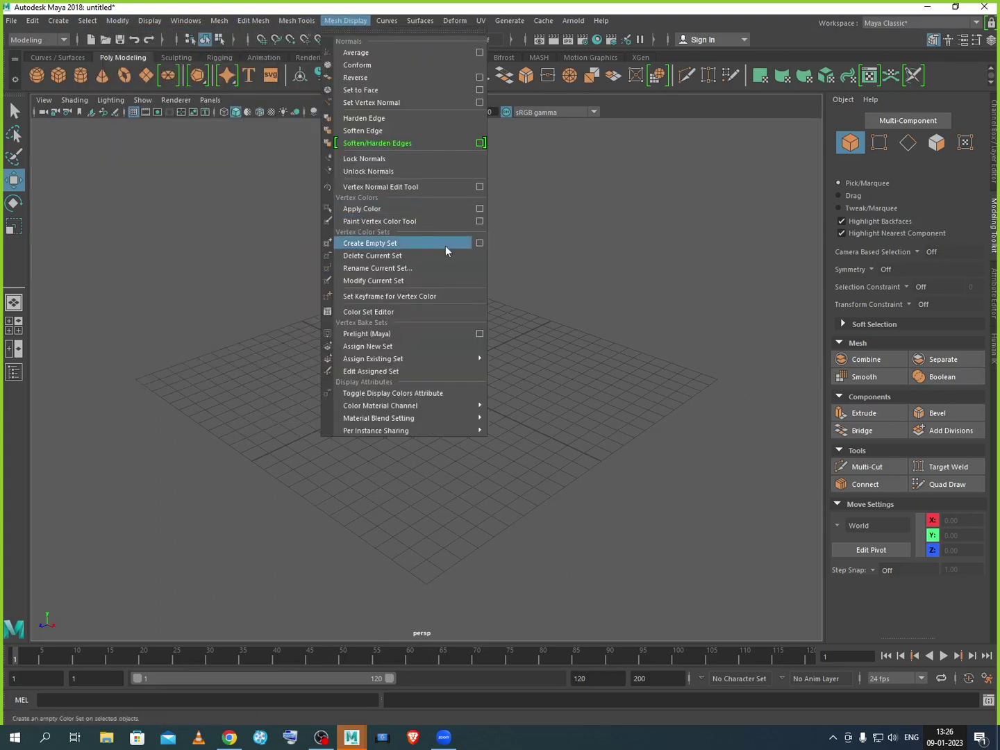
{"action": "left_click", "coordinate": [640, 272]}
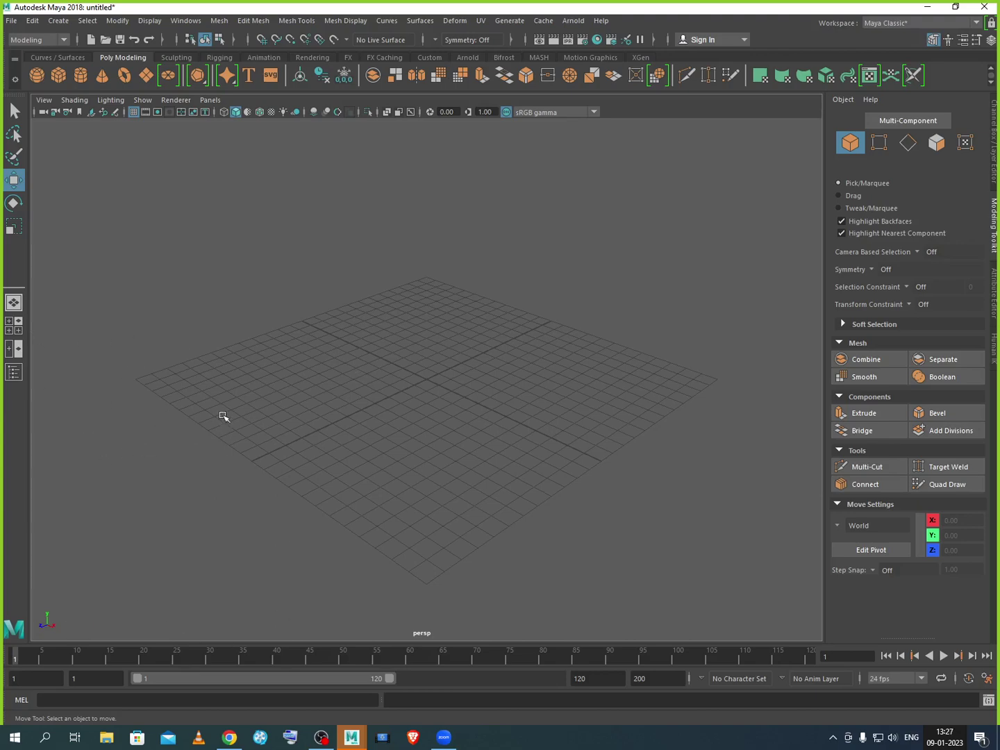
Try the four-view, front/perspective and Outliner viewport layouts, ending in the single perspective view.
{"action": "left_click", "coordinate": [18, 328]}
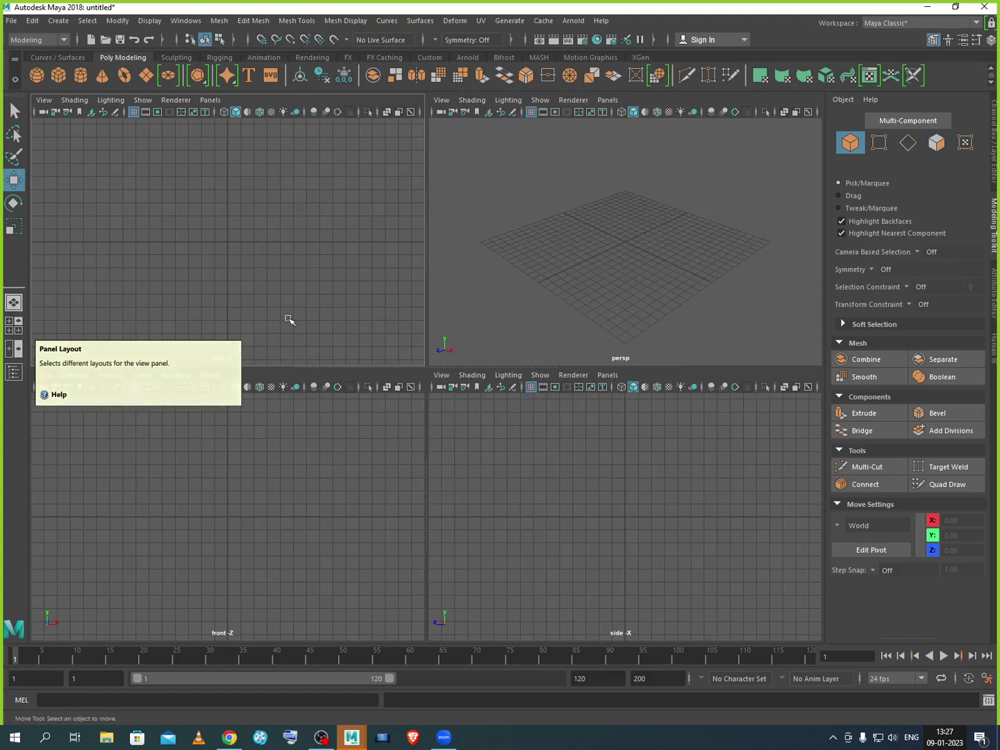
{"action": "left_click", "coordinate": [13, 352]}
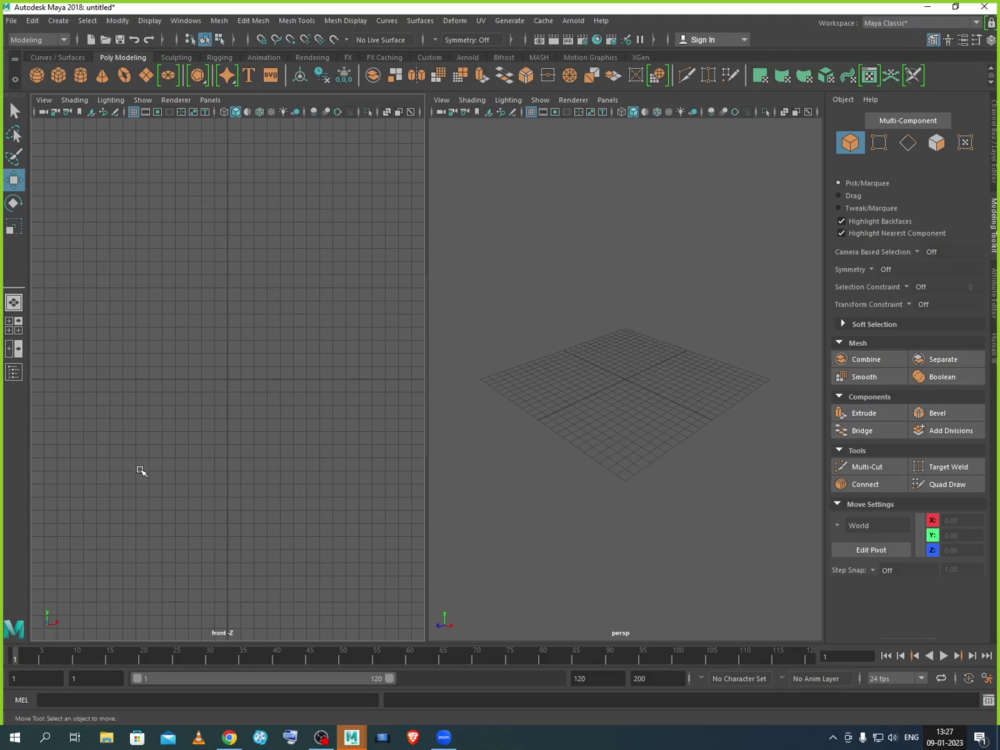
{"action": "left_click", "coordinate": [14, 374]}
{"action": "left_click", "coordinate": [14, 373]}
{"action": "left_click", "coordinate": [13, 372]}
{"action": "left_click", "coordinate": [14, 304]}
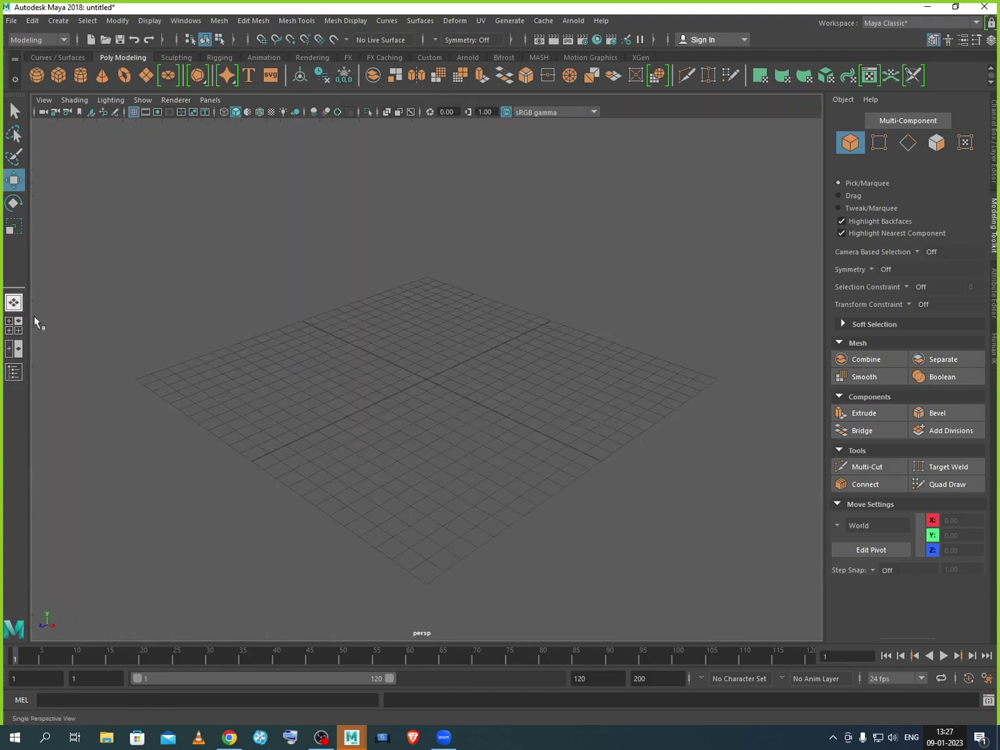
{"action": "left_click", "coordinate": [13, 325]}
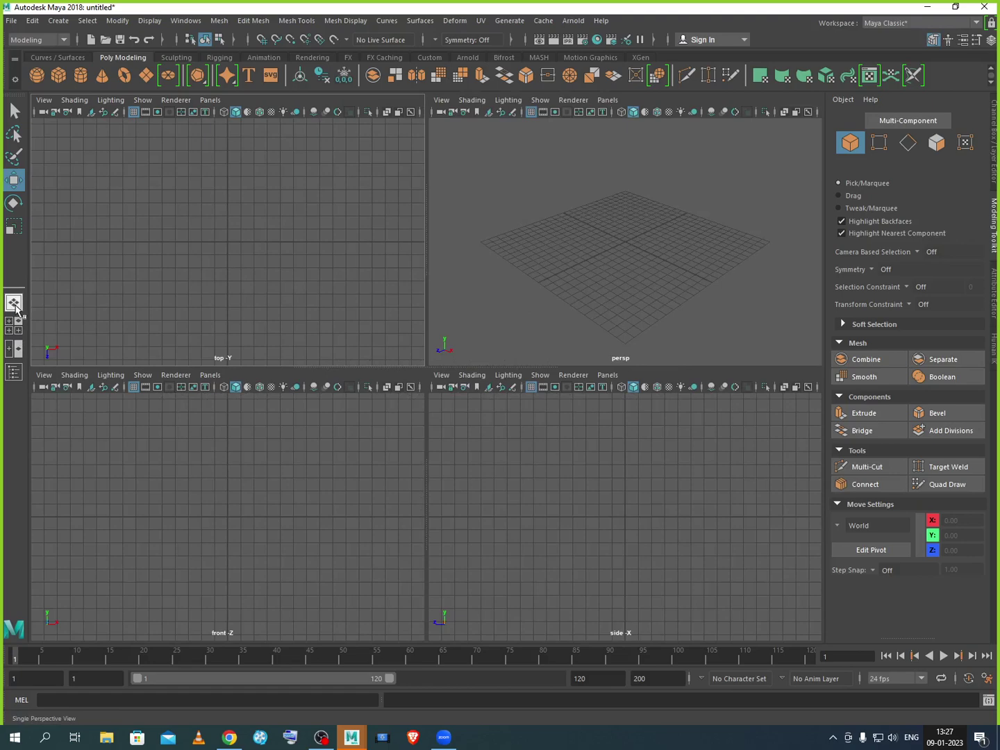
{"action": "left_click", "coordinate": [13, 303]}
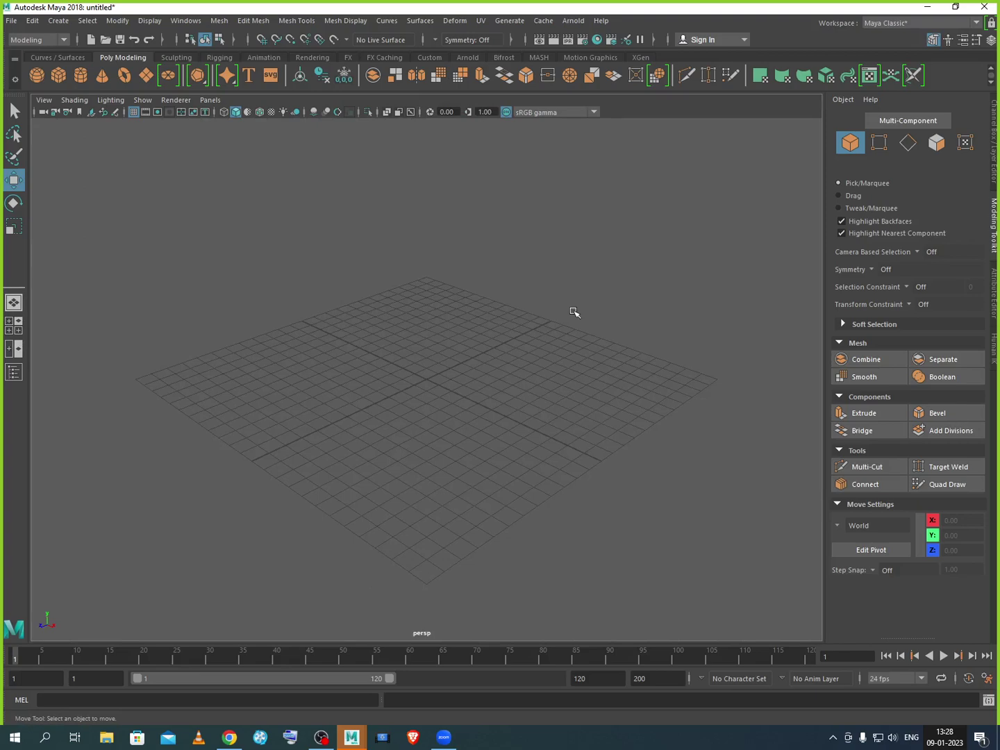
Toggle the perspective view to four views and back, and maximize the top view from the four-view layout.
{"action": "key", "text": "space"}
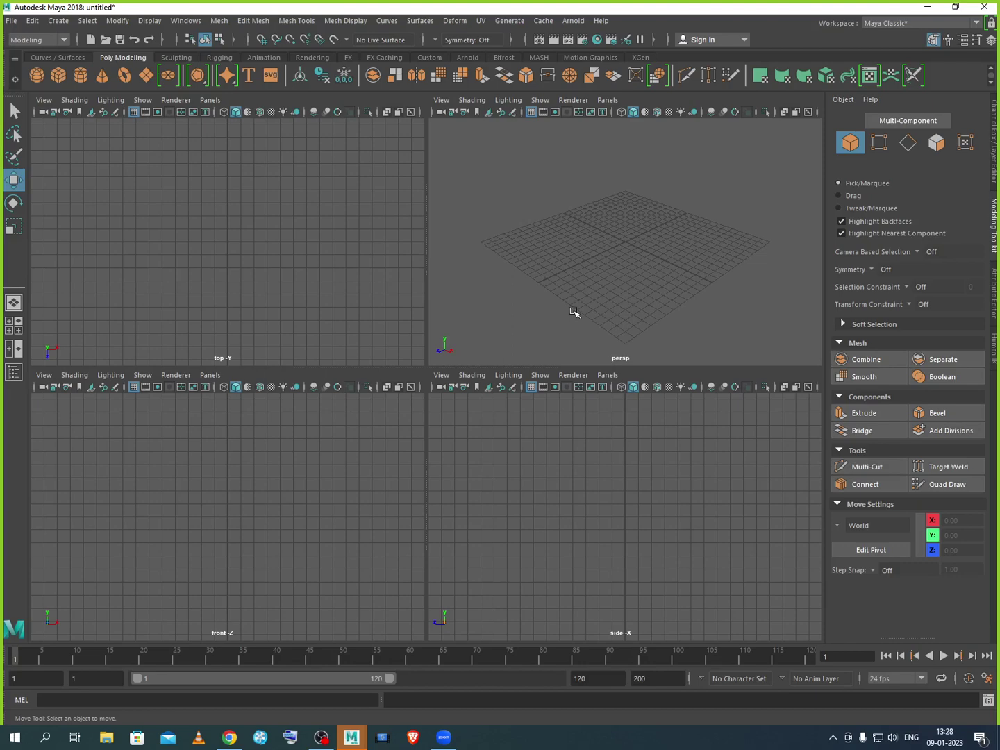
{"action": "key", "text": "space"}
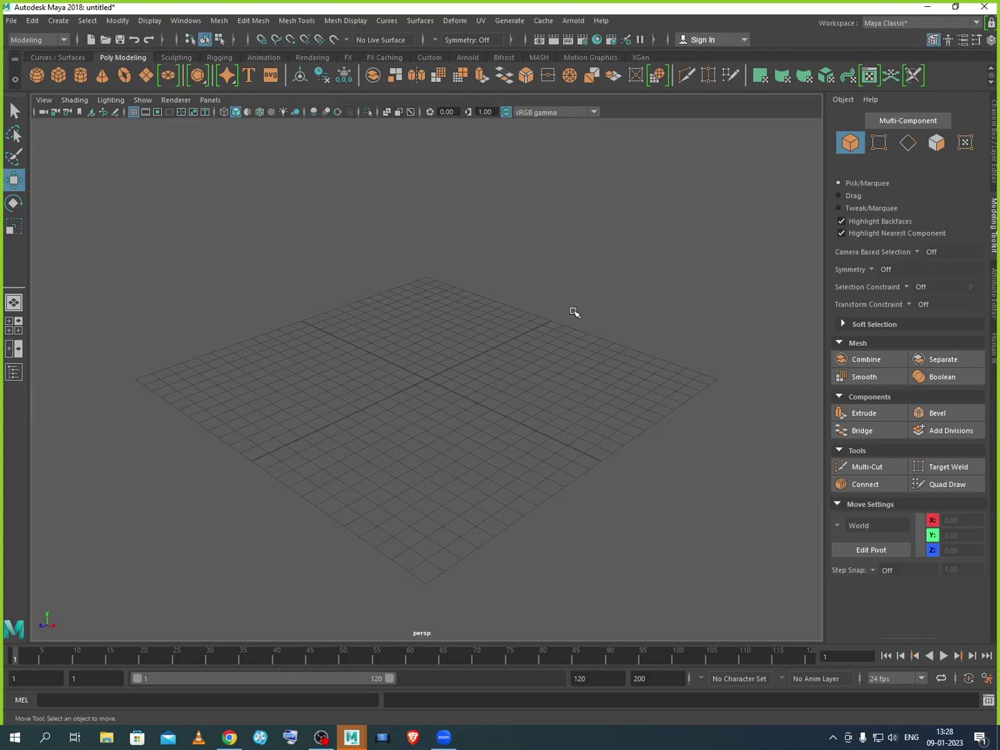
{"action": "key", "text": "space"}
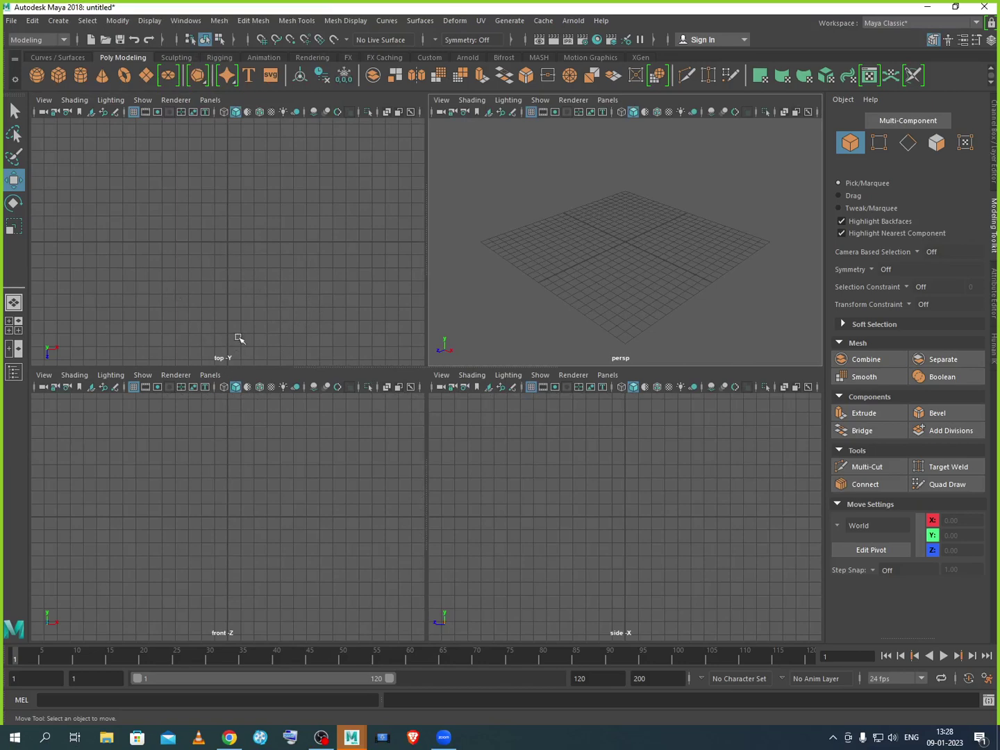
{"action": "key", "text": "space"}
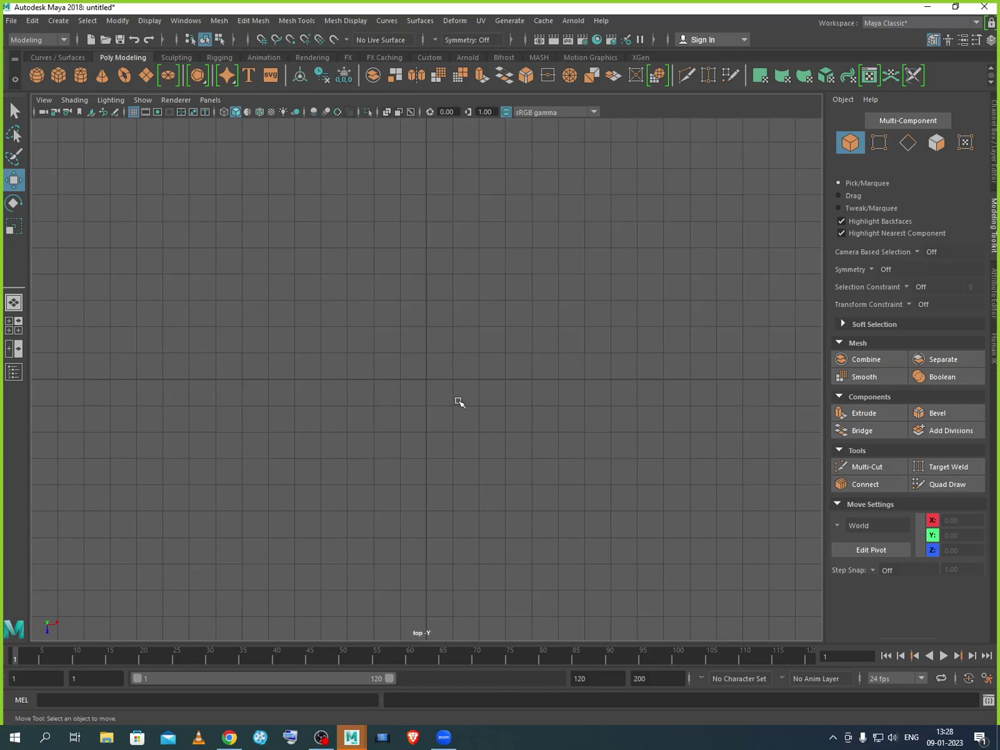
Maximize the front view and the side view in turn, returning to the four-view layout after each.
{"action": "key", "text": "space"}
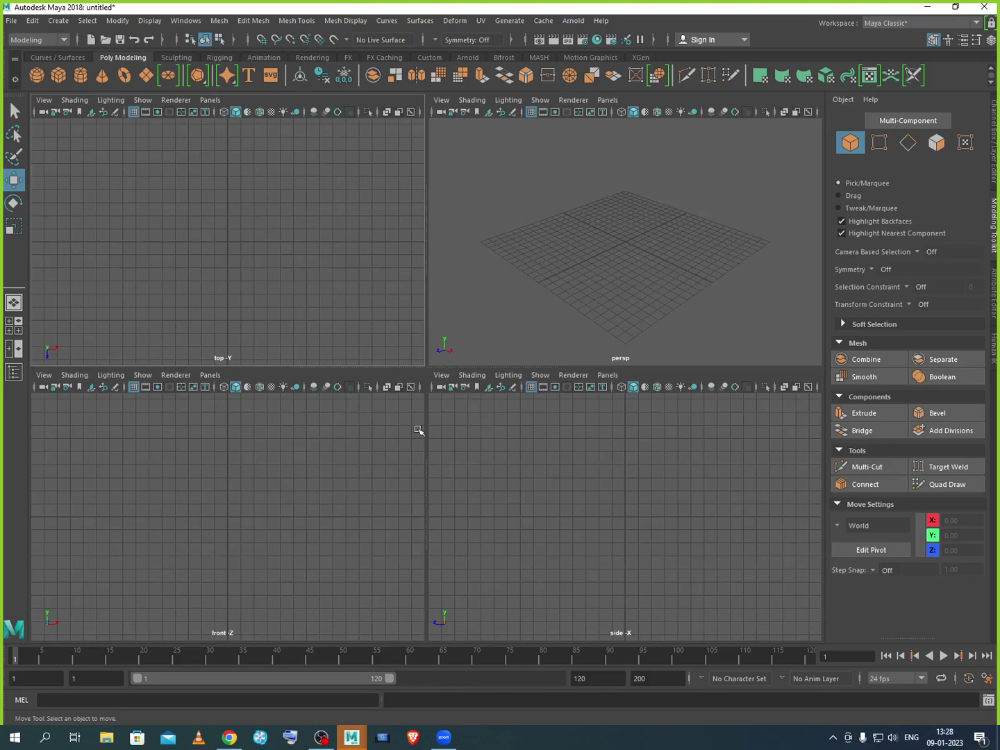
{"action": "key", "text": "space"}
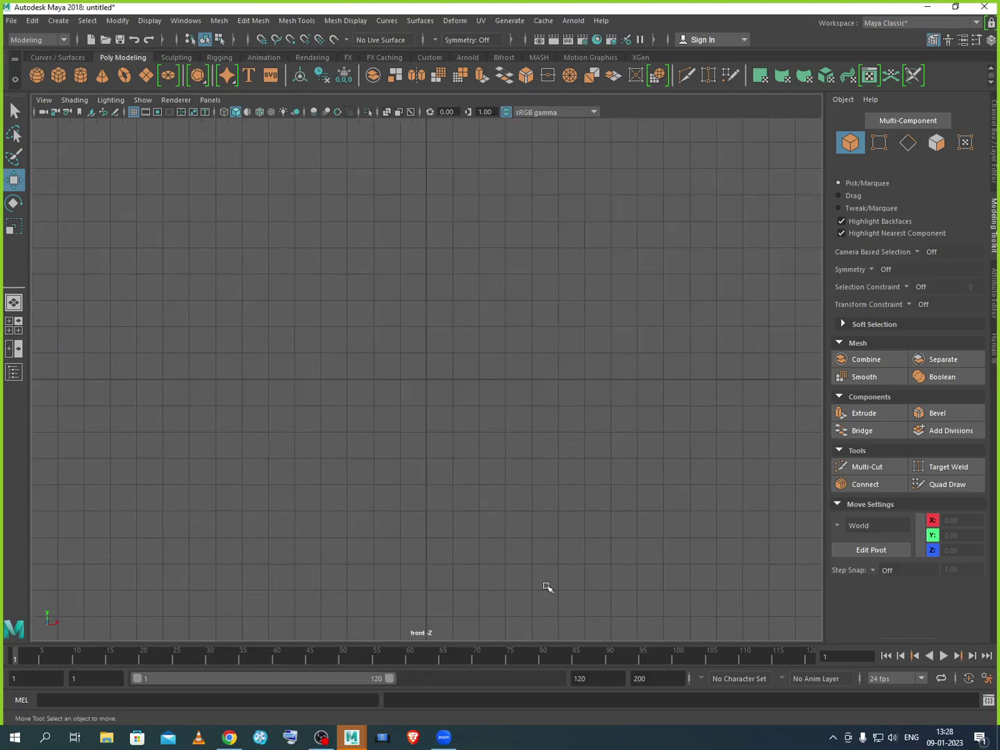
{"action": "key", "text": "space"}
{"action": "key", "text": "space"}
{"action": "key", "text": "space"}
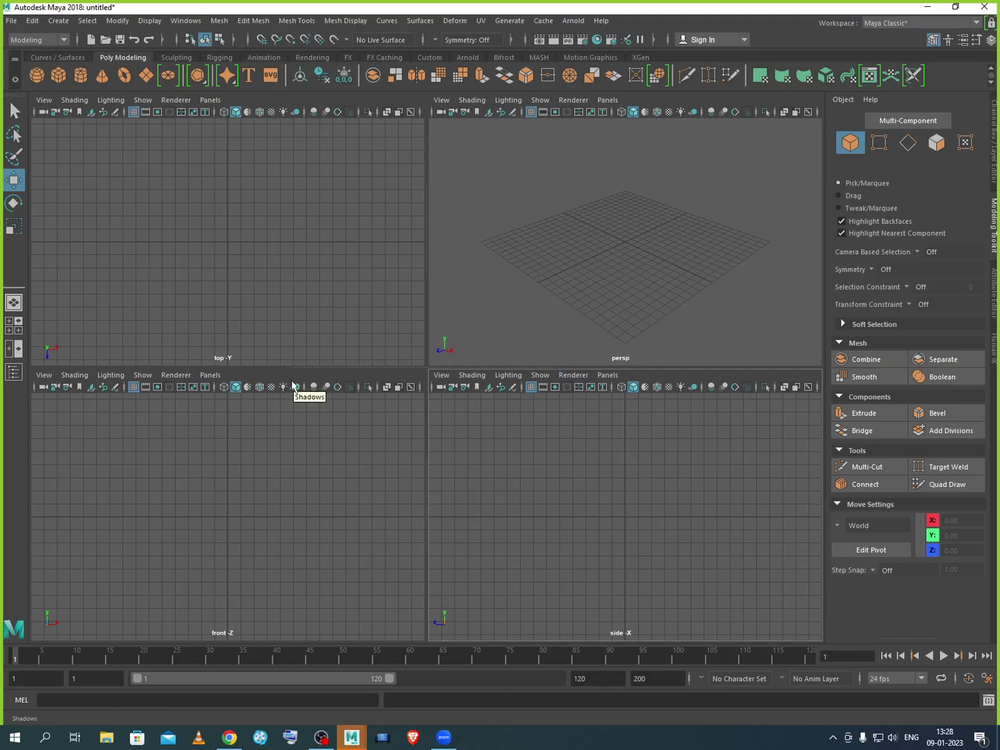
Display the hotbox over the perspective viewport and switch that viewport to the front orthographic camera.
{"action": "left_click", "coordinate": [653, 279]}
{"action": "key", "text": "space"}
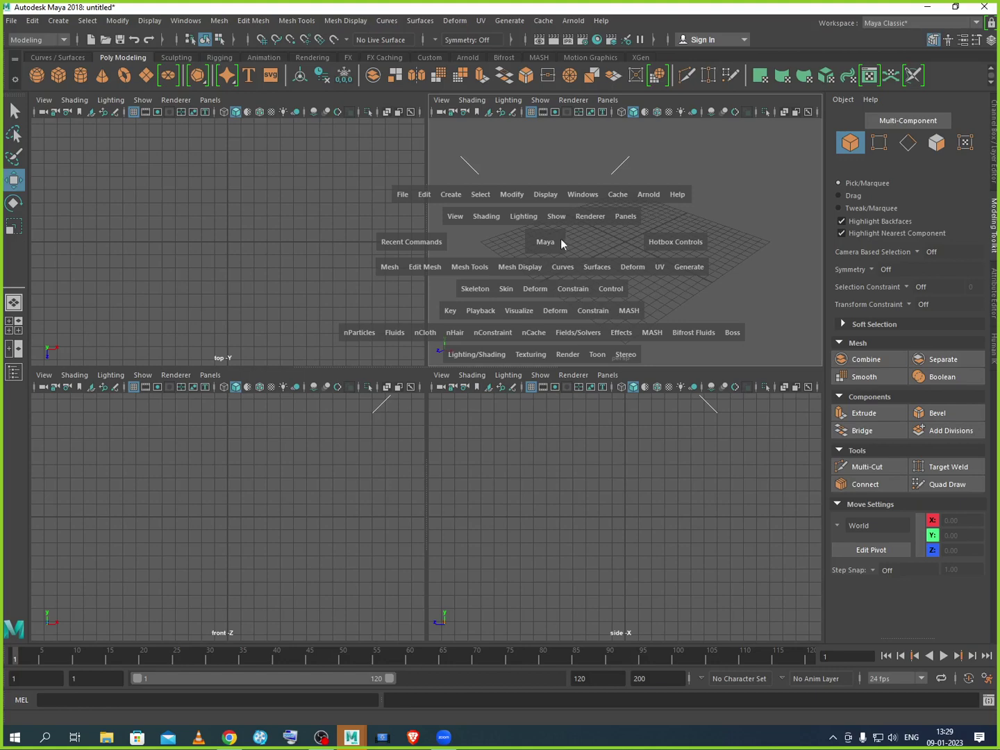
{"action": "key", "text": "space"}
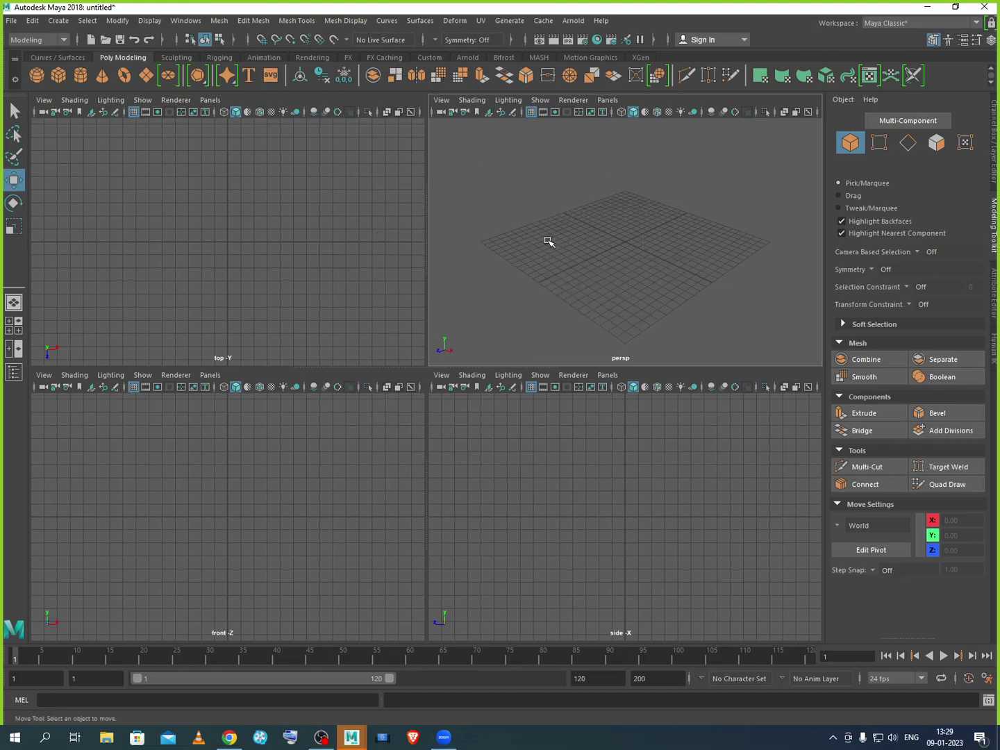
{"action": "key", "text": "space"}
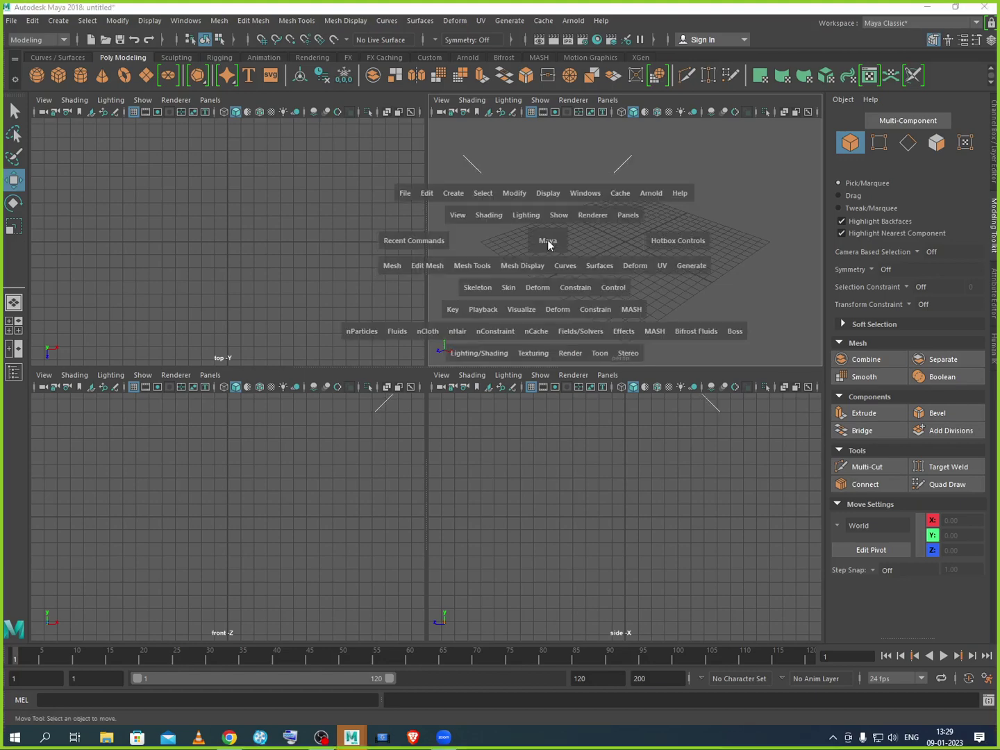
{"action": "left_click", "coordinate": [624, 214]}
{"action": "left_click", "coordinate": [624, 215]}
{"action": "left_click", "coordinate": [624, 216]}
{"action": "mouse_move", "coordinate": [646, 227]}
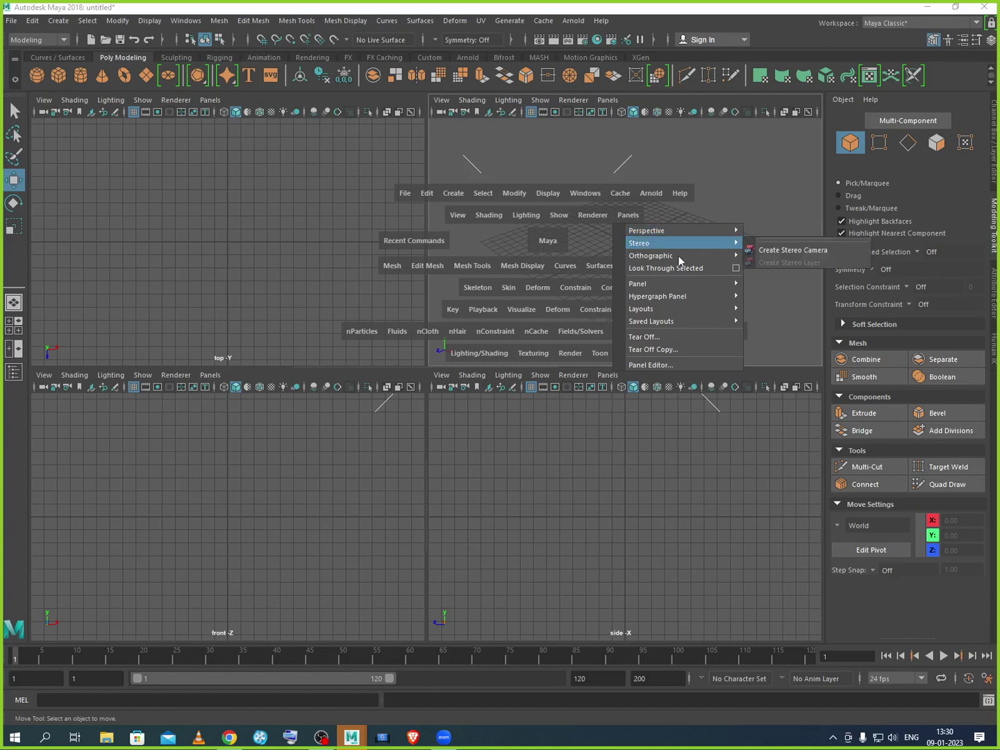
{"action": "mouse_move", "coordinate": [680, 259]}
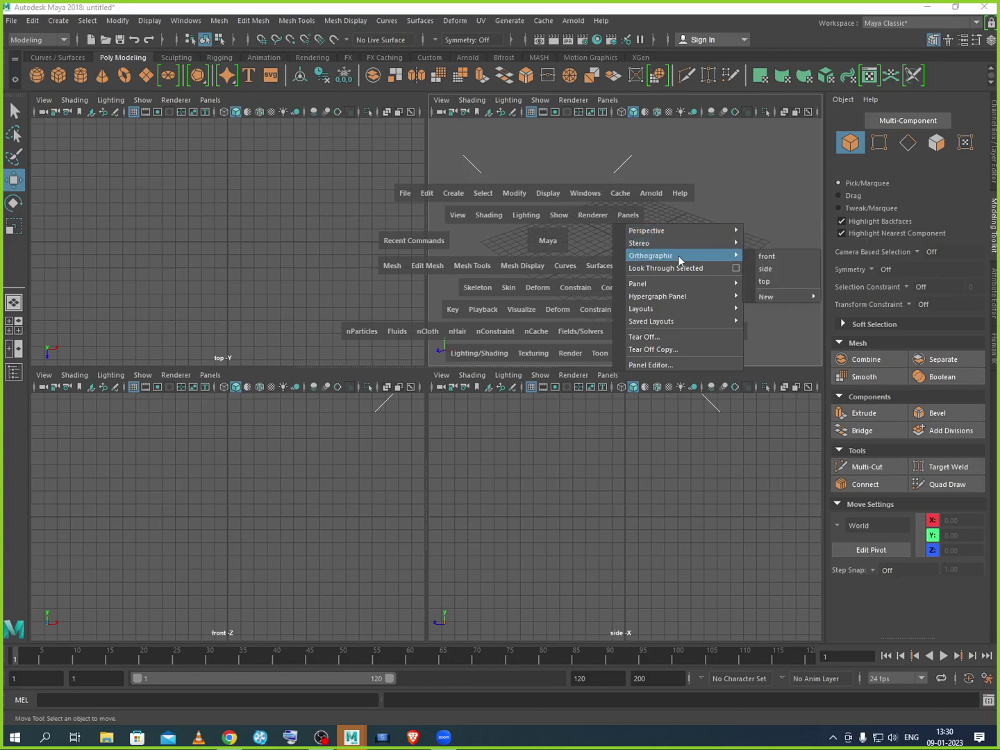
{"action": "left_click", "coordinate": [759, 260]}
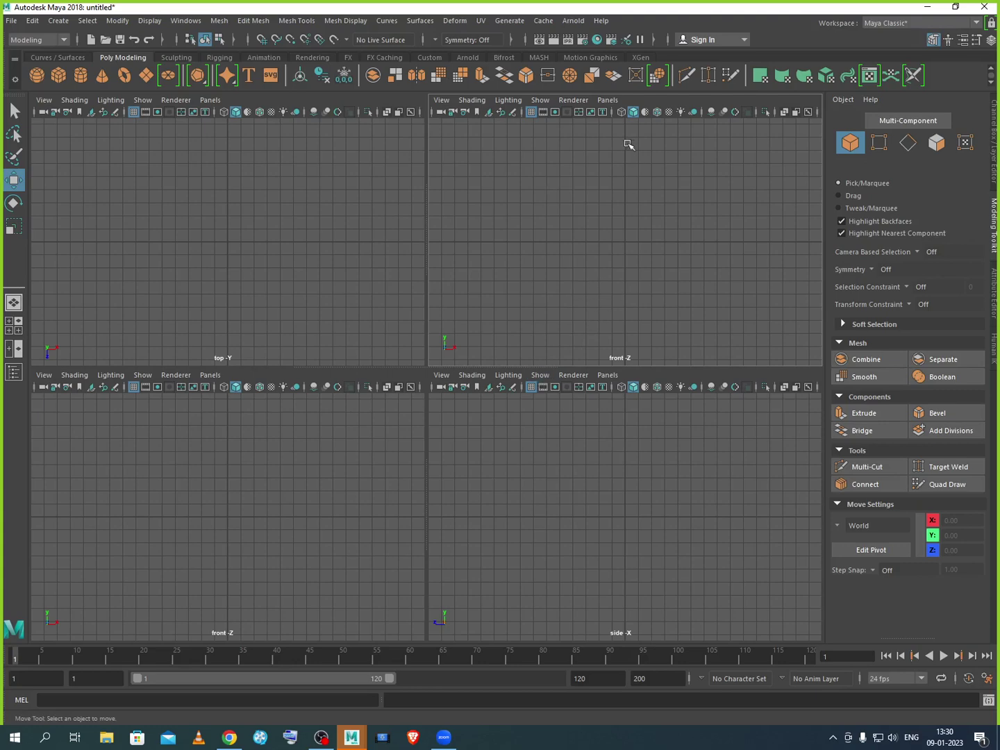
Restore the persp camera in the viewport that was switched to the front view.
{"action": "left_click", "coordinate": [609, 100]}
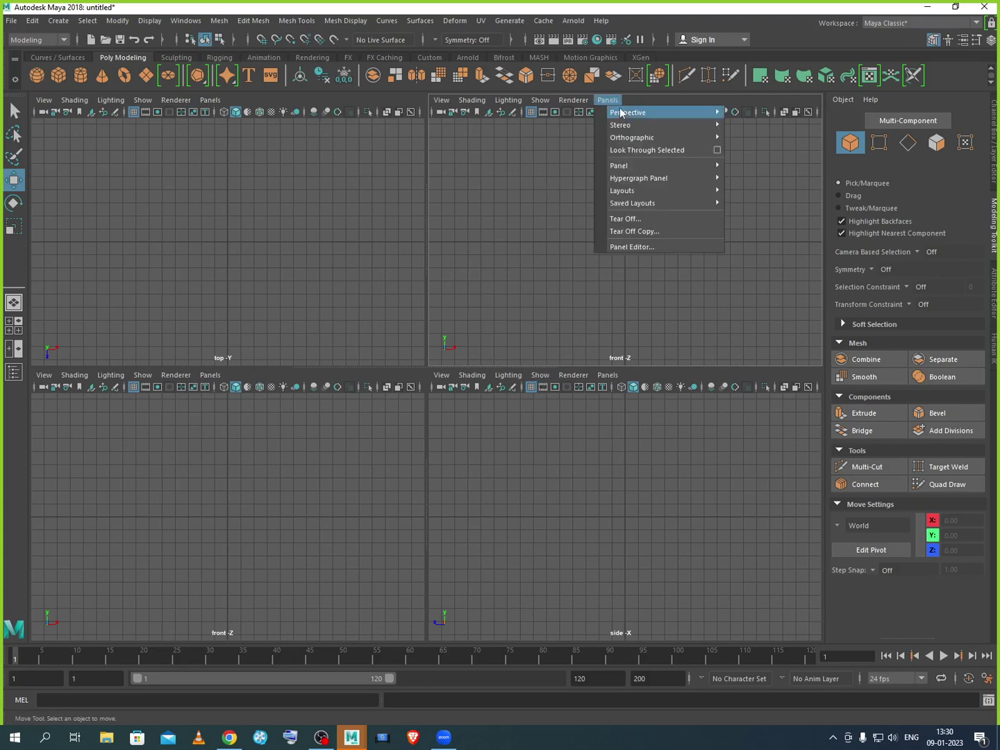
{"action": "mouse_move", "coordinate": [697, 114]}
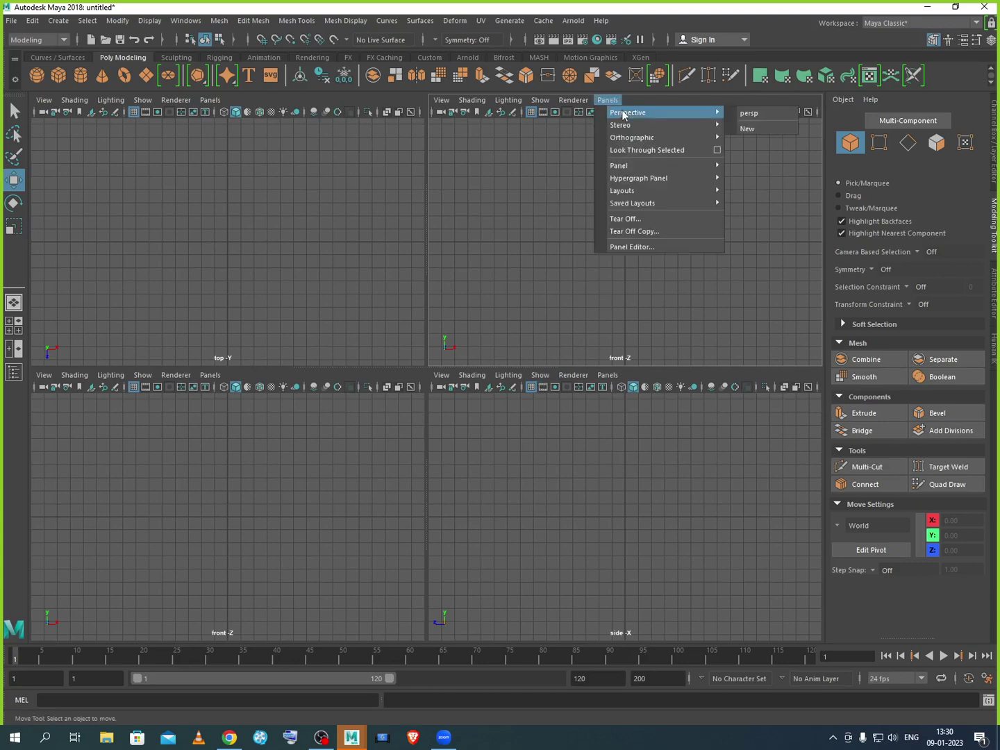
{"action": "left_click", "coordinate": [756, 114]}
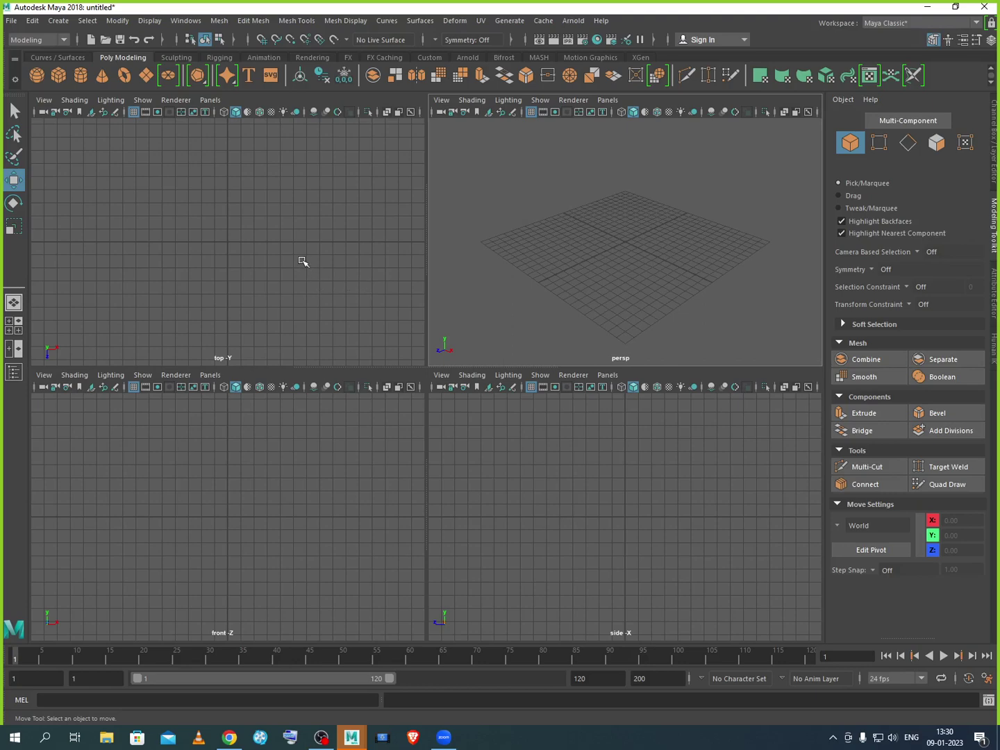
Maximize the top view, return to four views, and maximize the perspective view.
{"action": "key", "text": "space"}
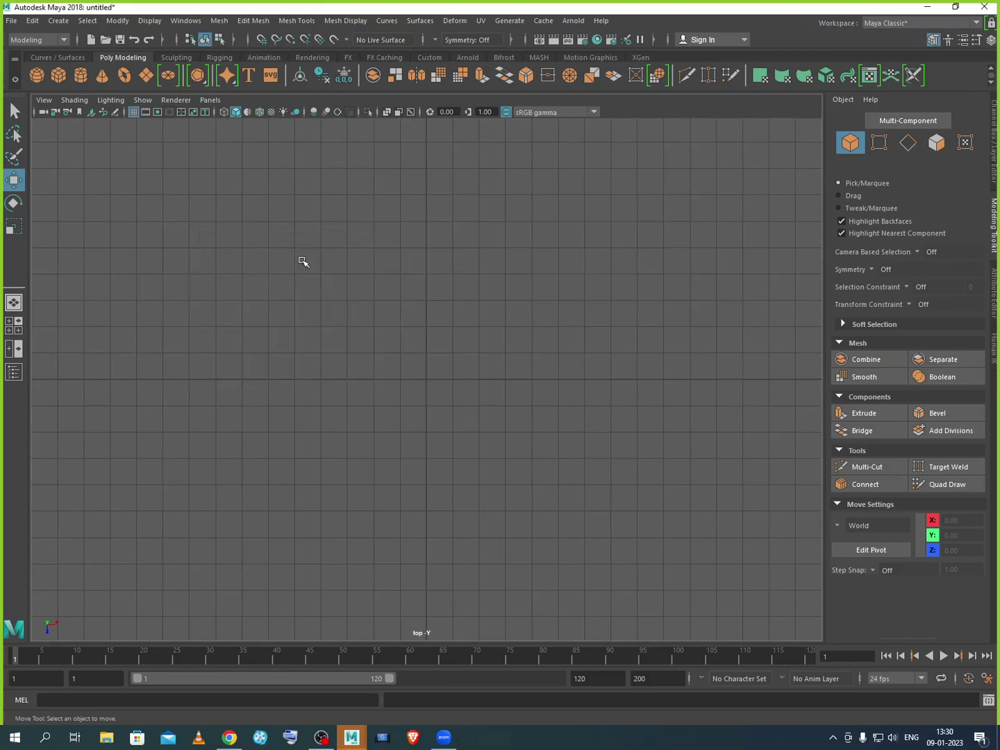
{"action": "key", "text": "space"}
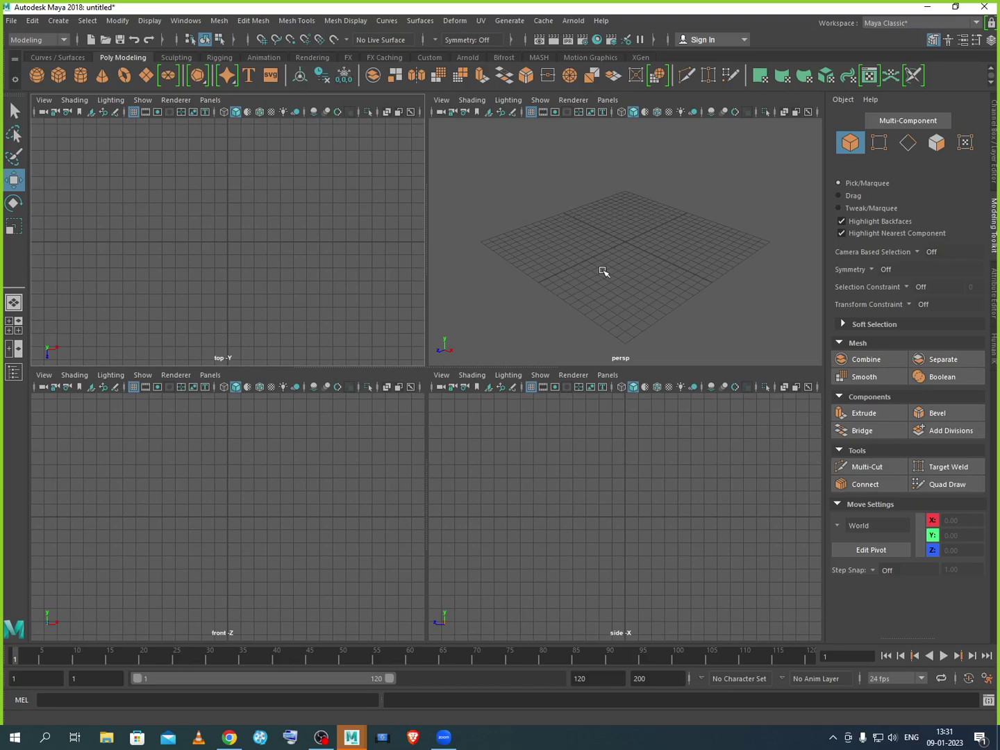
{"action": "key", "text": "space"}
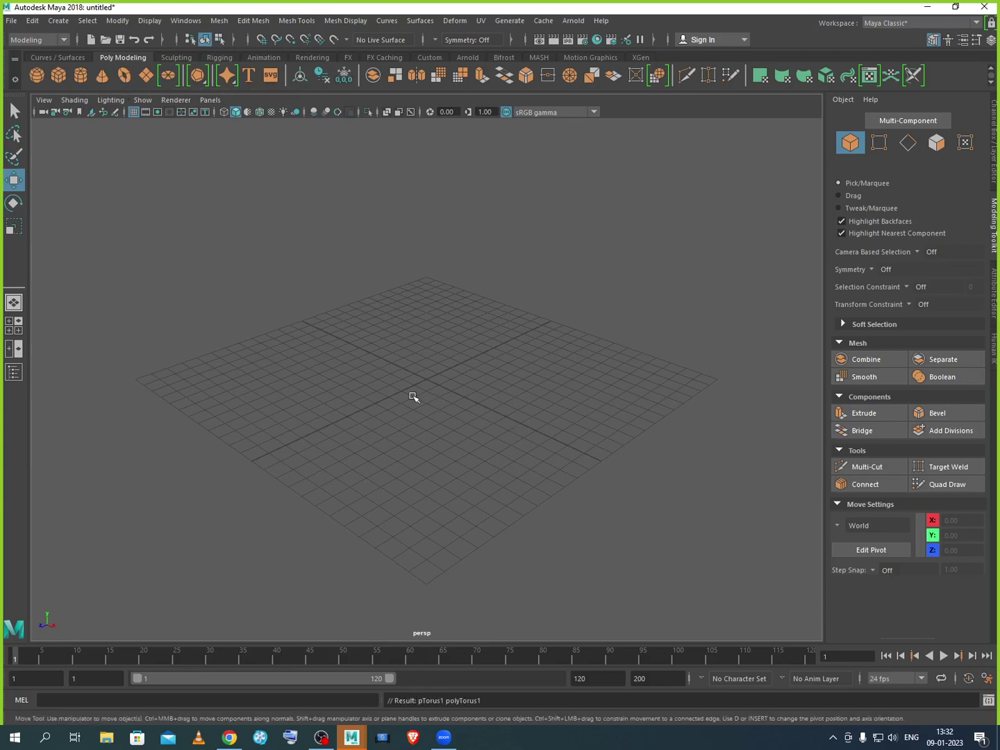
Create a uniformly enlarged polygon torus at the grid centre and raise it about 0.99 cm along Y.
{"action": "key", "text": "r"}
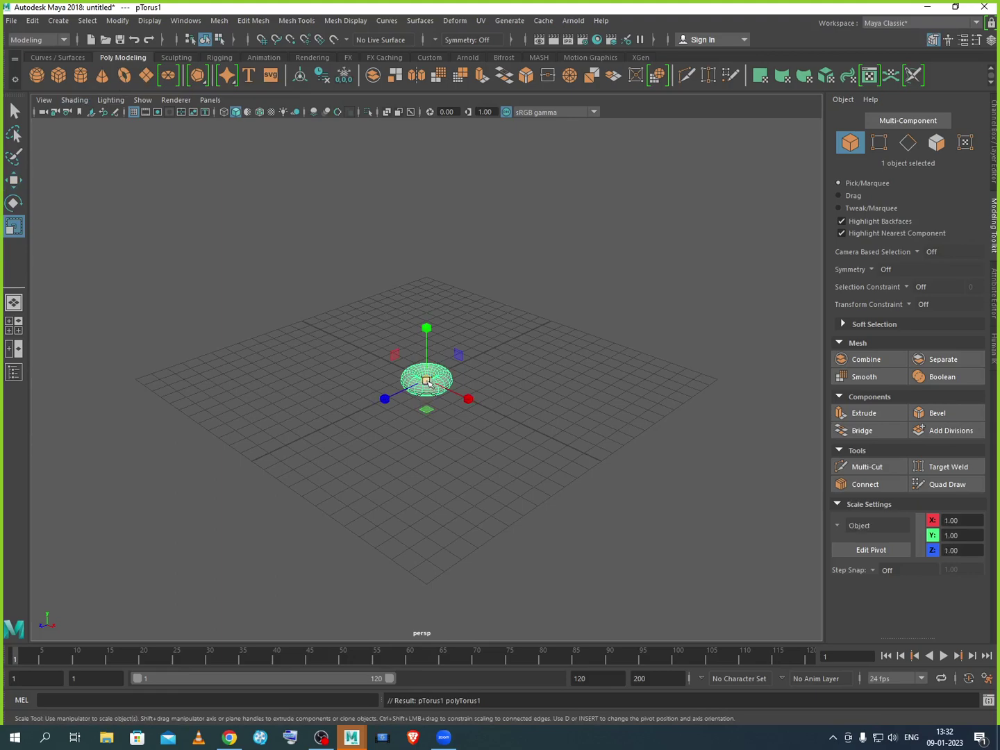
{"action": "left_click_drag", "start_coordinate": [424, 400], "coordinate": [480, 422]}
{"action": "key", "text": "w"}
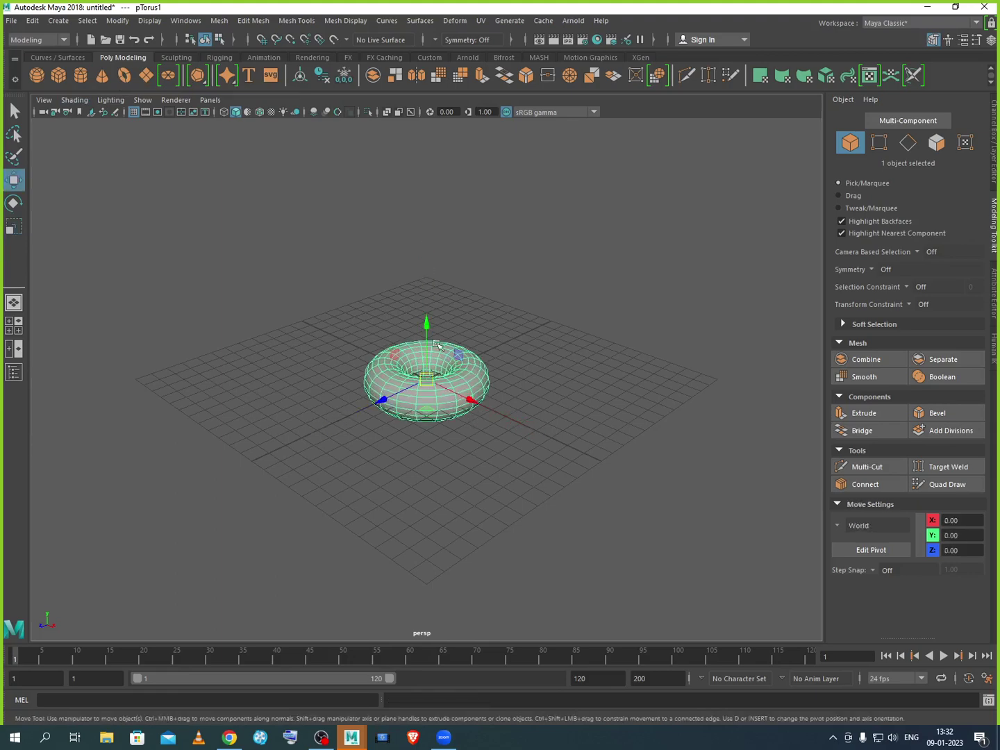
{"action": "left_click_drag", "start_coordinate": [427, 325], "coordinate": [428, 310]}
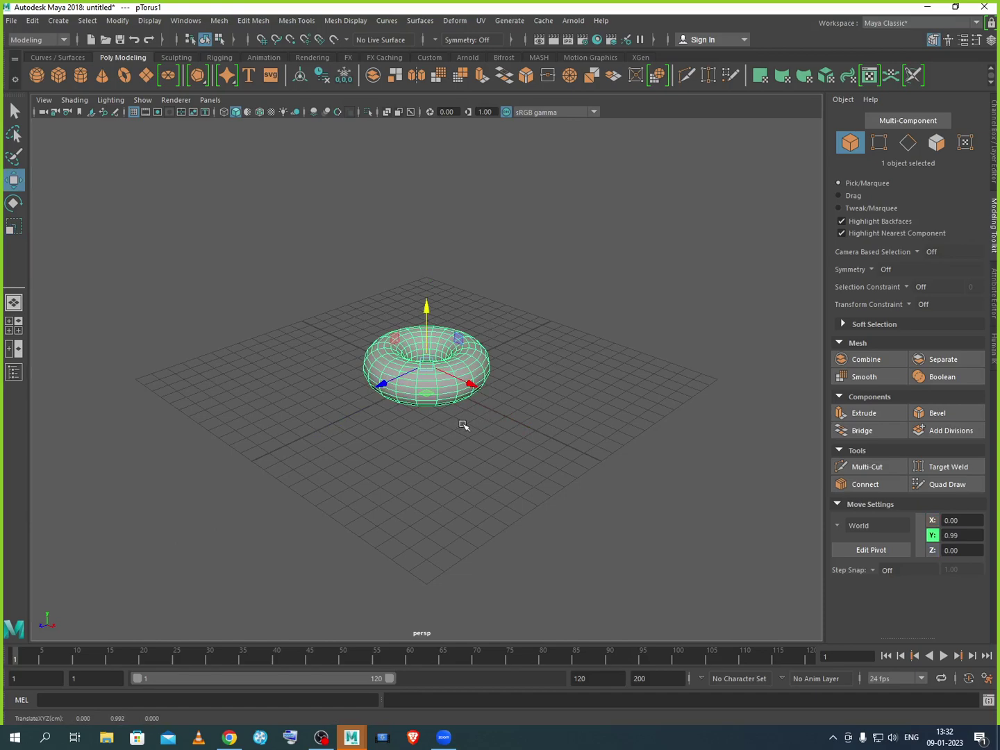
Demonstrate orbiting, panning and dollying the perspective camera around the torus, both closer and farther away.
{"action": "mouse_move", "coordinate": [461, 422]}
{"action": "left_mouse_down", "text": "alt"}
{"action": "mouse_move", "coordinate": [459, 292]}
{"action": "mouse_move", "coordinate": [483, 469]}
{"action": "mouse_move", "coordinate": [487, 423]}
{"action": "mouse_move", "coordinate": [235, 409]}
{"action": "mouse_move", "coordinate": [647, 400]}
{"action": "mouse_move", "coordinate": [255, 400]}
{"action": "mouse_move", "coordinate": [489, 393]}
{"action": "mouse_move", "coordinate": [397, 308]}
{"action": "mouse_move", "coordinate": [326, 406]}
{"action": "mouse_move", "coordinate": [359, 445]}
{"action": "mouse_move", "coordinate": [452, 441]}
{"action": "left_mouse_up", "text": "alt"}
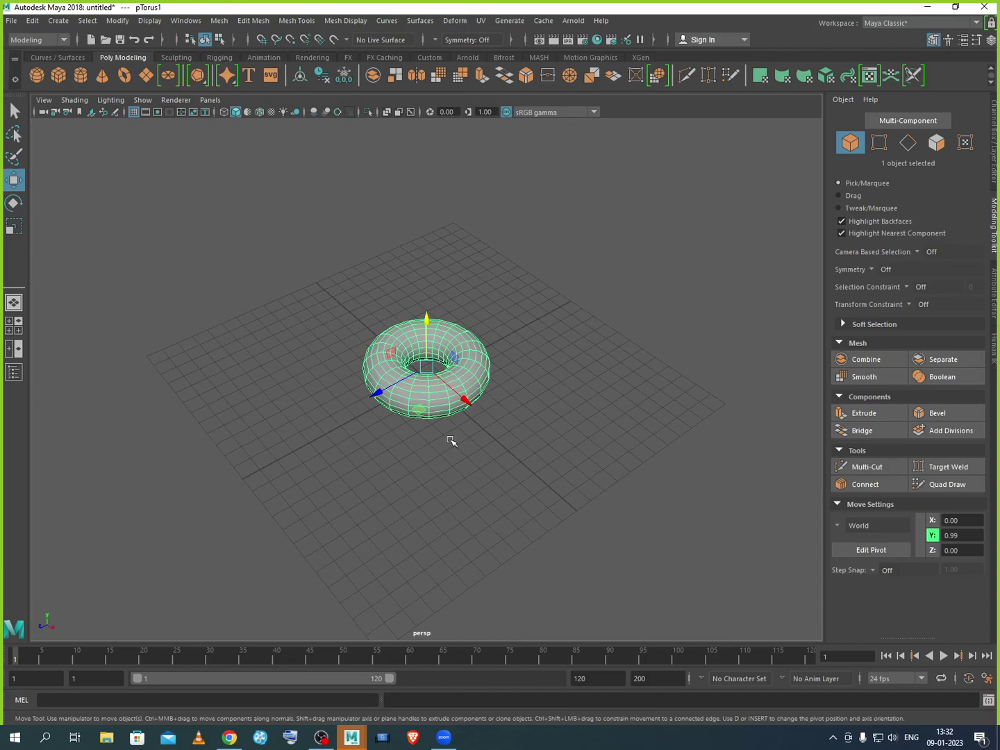
{"action": "middle_click", "coordinate": [451, 441], "text": "alt"}
{"action": "middle_click_drag", "start_coordinate": [447, 439], "coordinate": [687, 527], "text": "alt"}
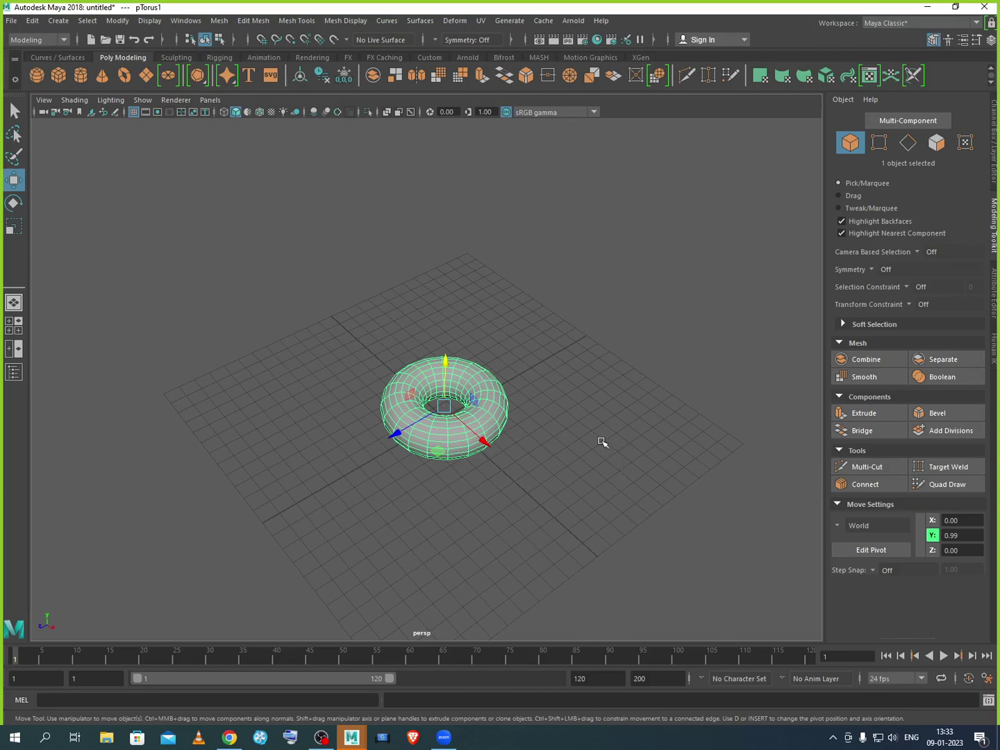
{"action": "right_click_drag", "start_coordinate": [597, 440], "coordinate": [709, 733], "text": "alt"}
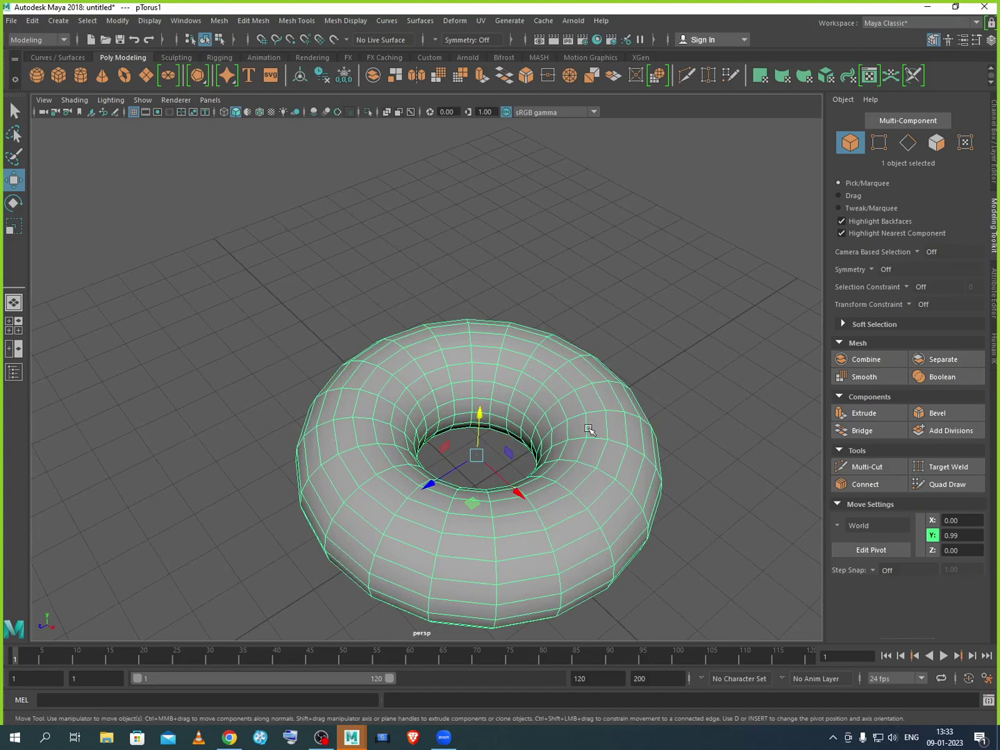
{"action": "scroll", "coordinate": [589, 429], "scroll_direction": "up", "scroll_amount": 4}
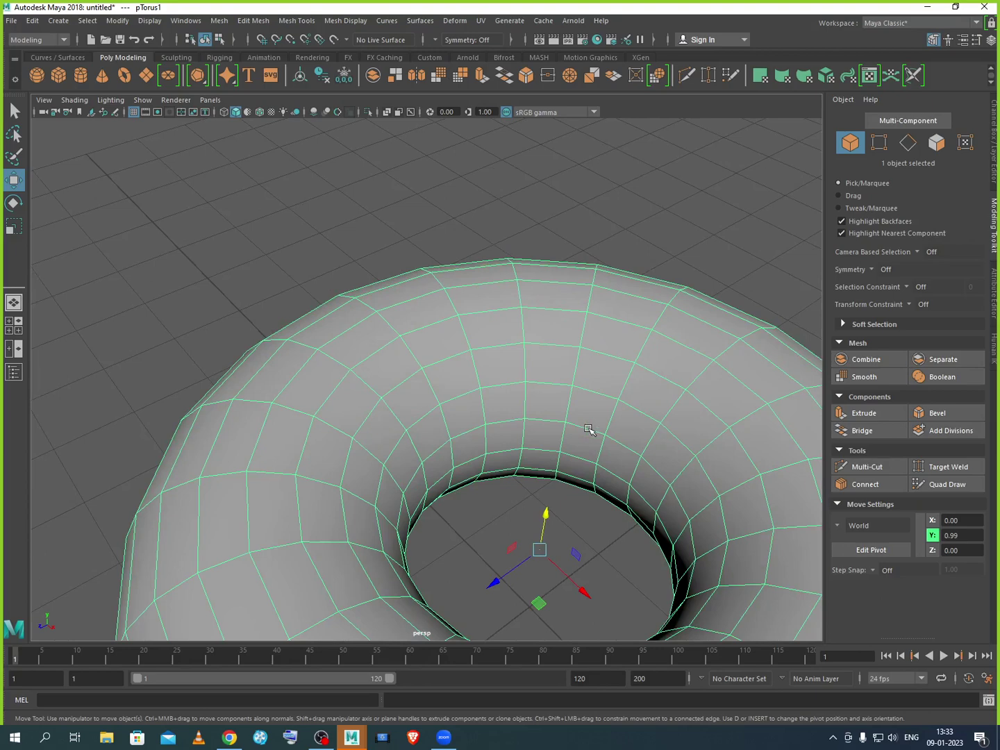
{"action": "scroll", "coordinate": [589, 430], "scroll_direction": "down", "scroll_amount": 8}
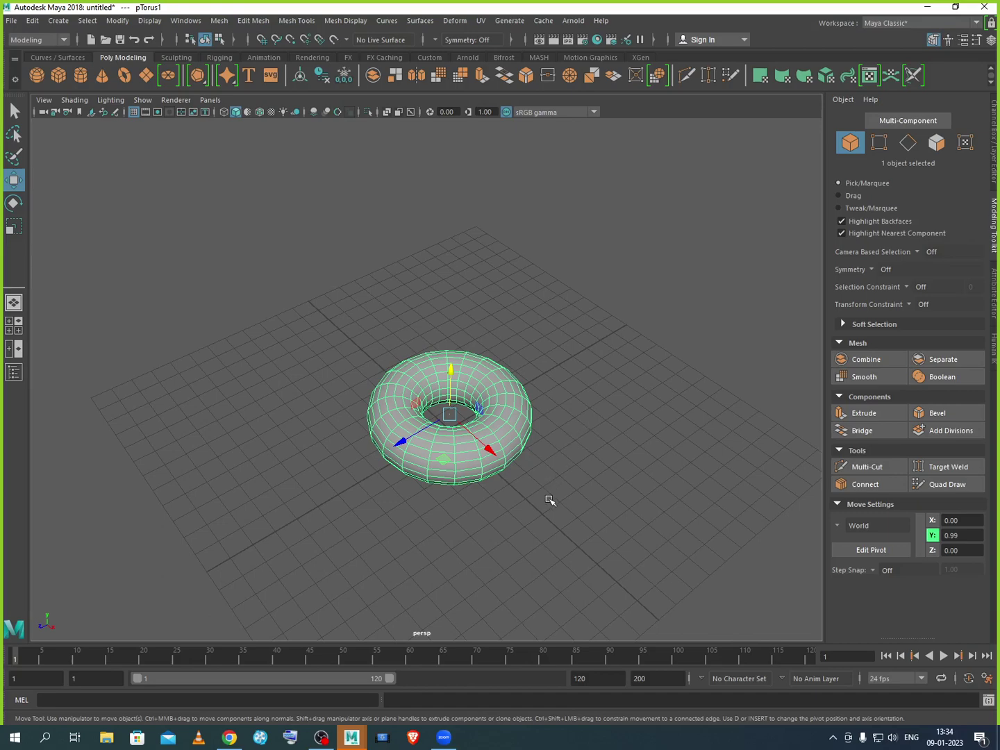
{"action": "right_click_drag", "start_coordinate": [551, 495], "coordinate": [600, 654], "text": "alt"}
{"action": "right_click_drag", "start_coordinate": [601, 659], "coordinate": [621, 194], "text": "alt"}
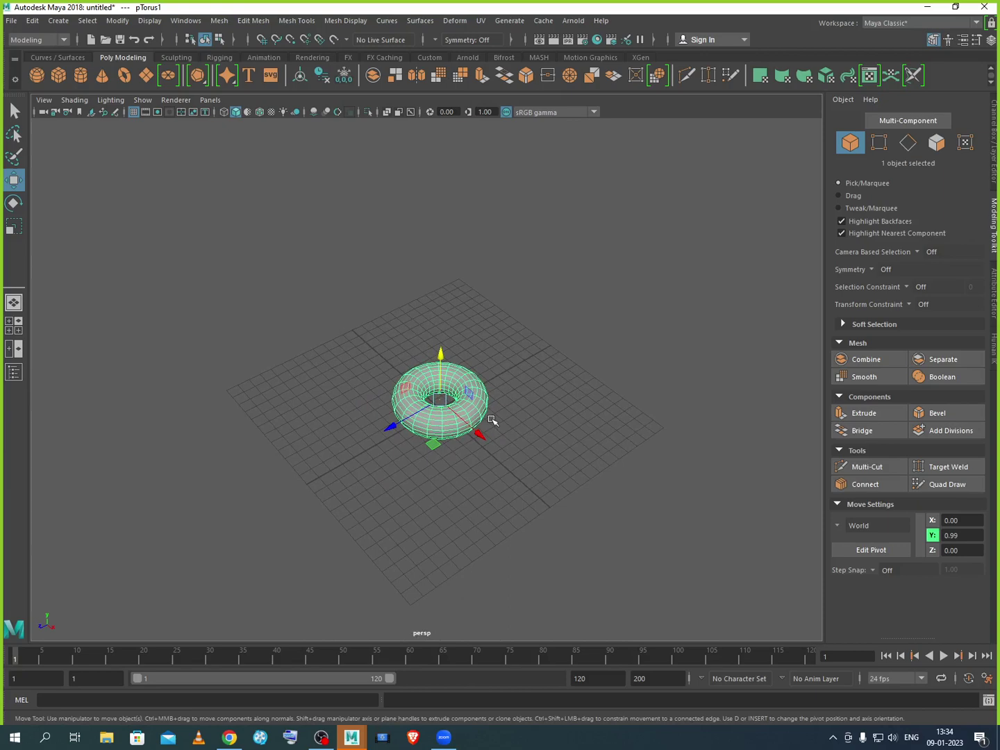
Switch to Chrome and search Google for images of "Dolly Shot" in a new tab.
{"action": "left_click", "coordinate": [229, 738]}
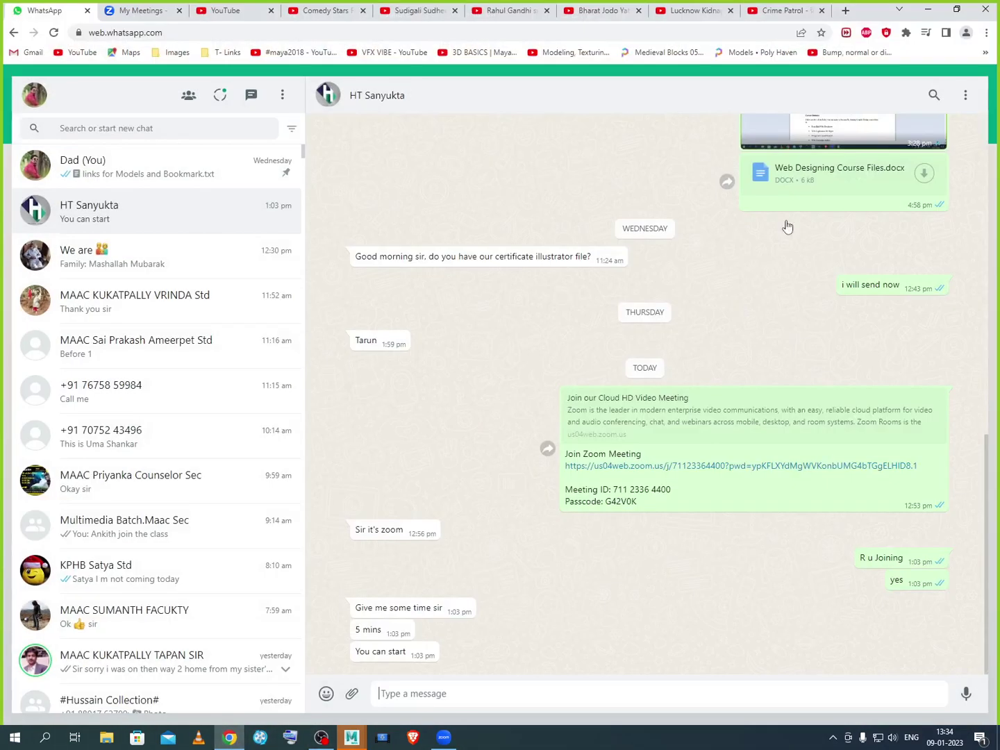
{"action": "left_click", "coordinate": [845, 10]}
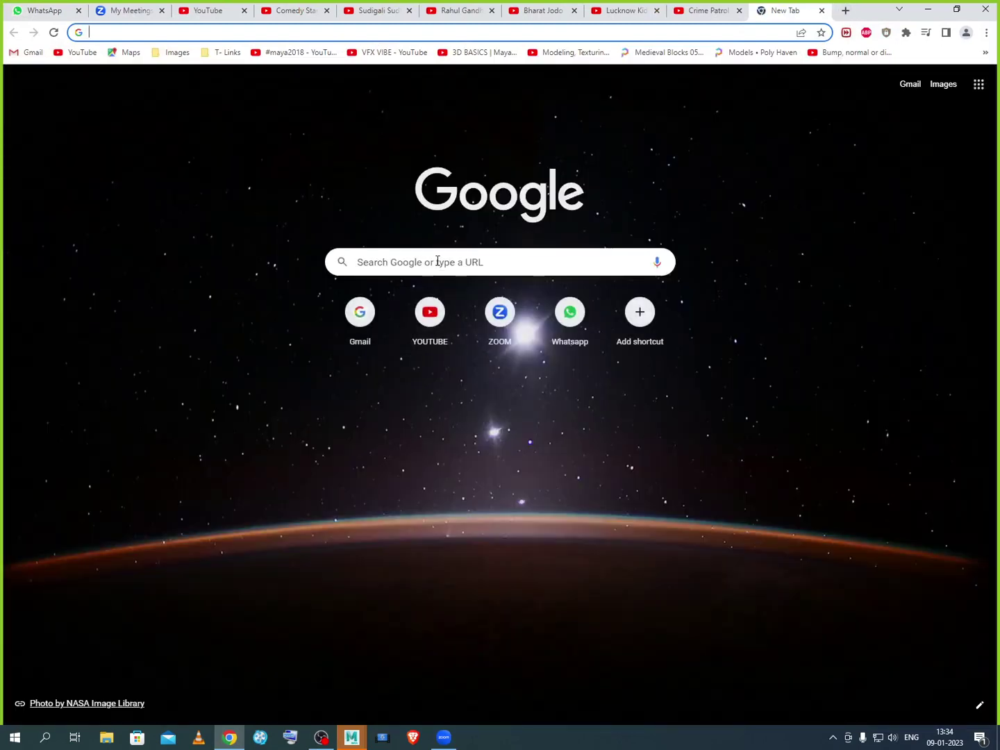
{"action": "left_click", "coordinate": [438, 261]}
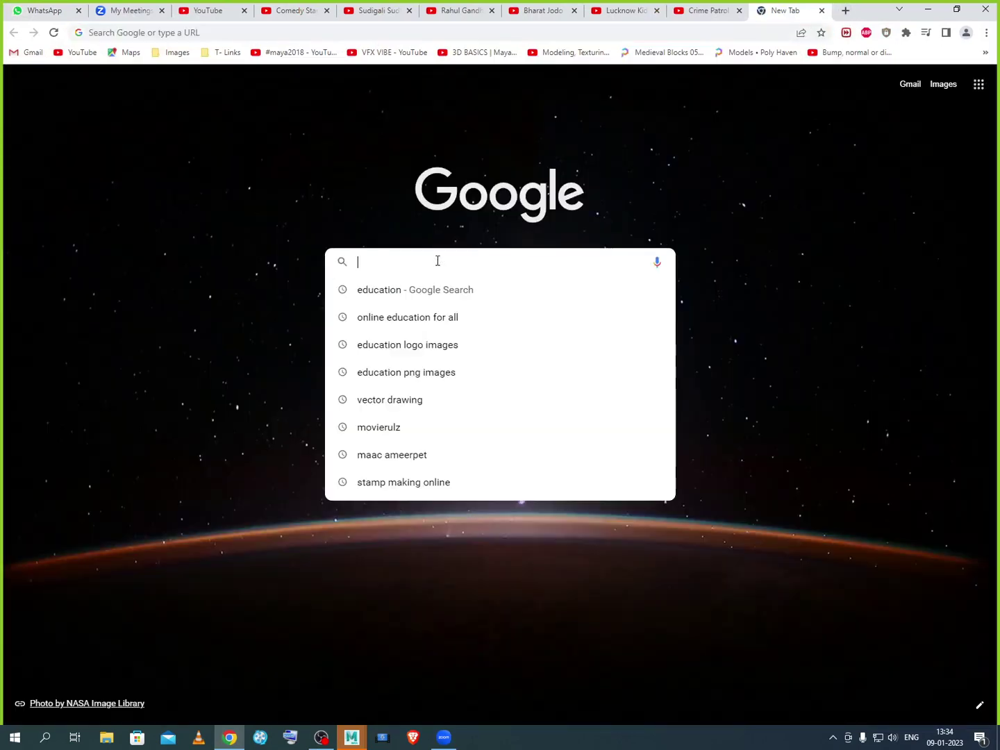
{"action": "type", "text": "Dolly"}
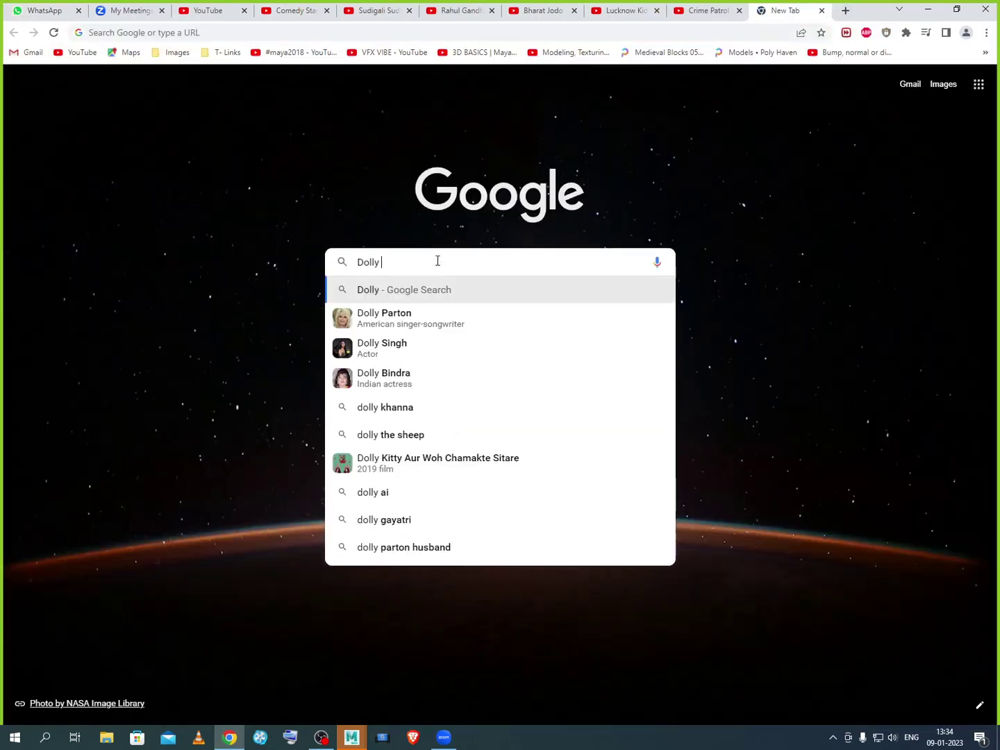
{"action": "type", "text": " Shot"}
{"action": "key", "text": "Return"}
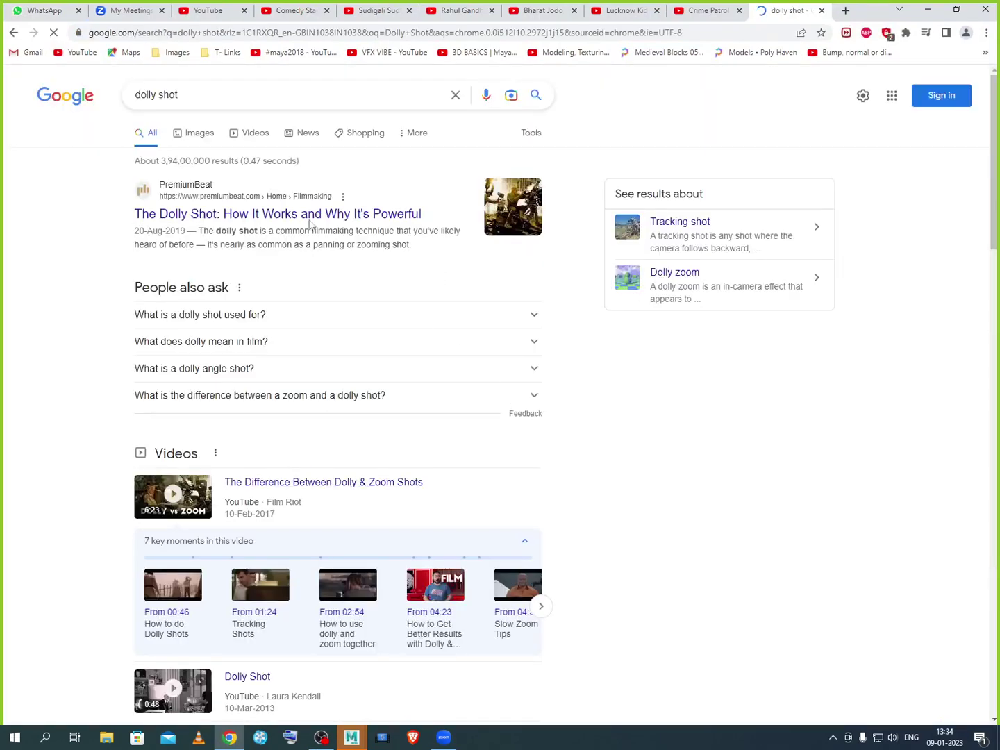
{"action": "left_click", "coordinate": [203, 133]}
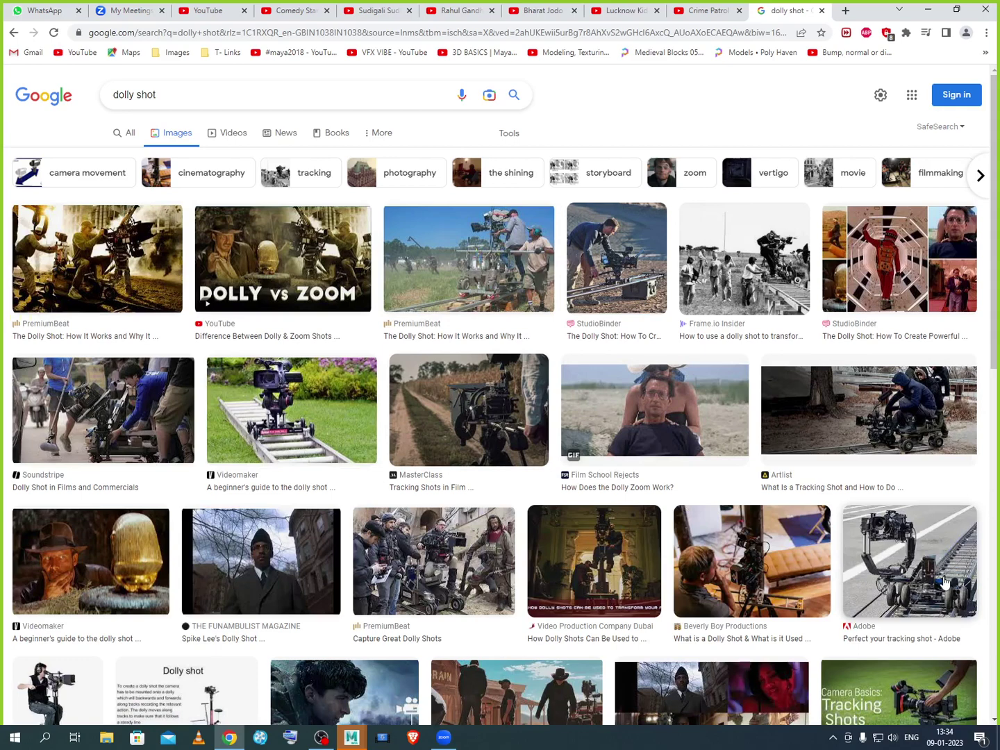
Examine the dolly shot images, previewing the PremiumBeat picture of a camera crew on a track and its related content.
{"action": "scroll", "coordinate": [945, 584], "scroll_direction": "down", "scroll_amount": 1}
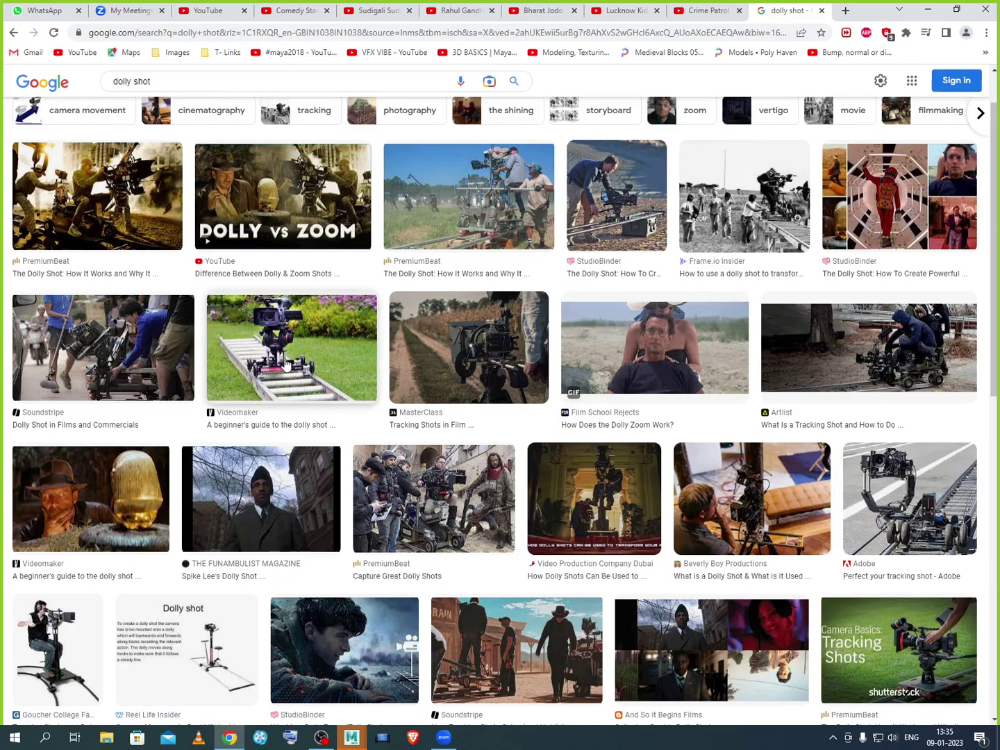
{"action": "left_click", "coordinate": [503, 215]}
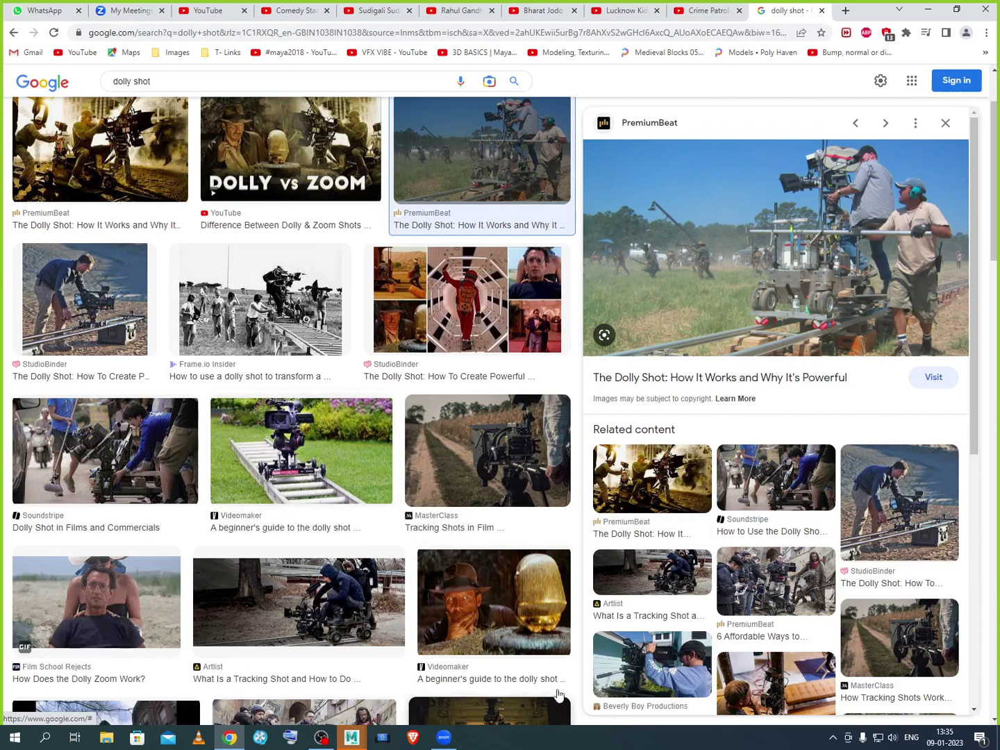
{"action": "scroll", "coordinate": [657, 618], "scroll_direction": "down", "scroll_amount": 6}
{"action": "scroll", "coordinate": [657, 618], "scroll_direction": "down", "scroll_amount": 1}
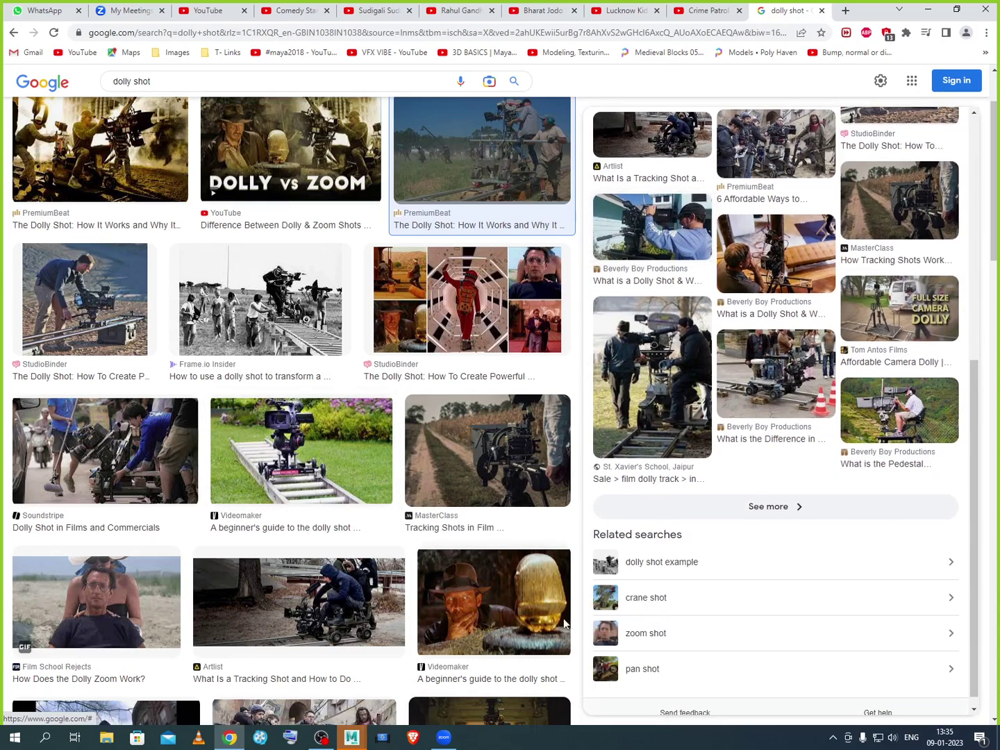
Return to Maya and demonstrate dollying in and out on the torus in the perspective view.
{"action": "left_click", "coordinate": [928, 10]}
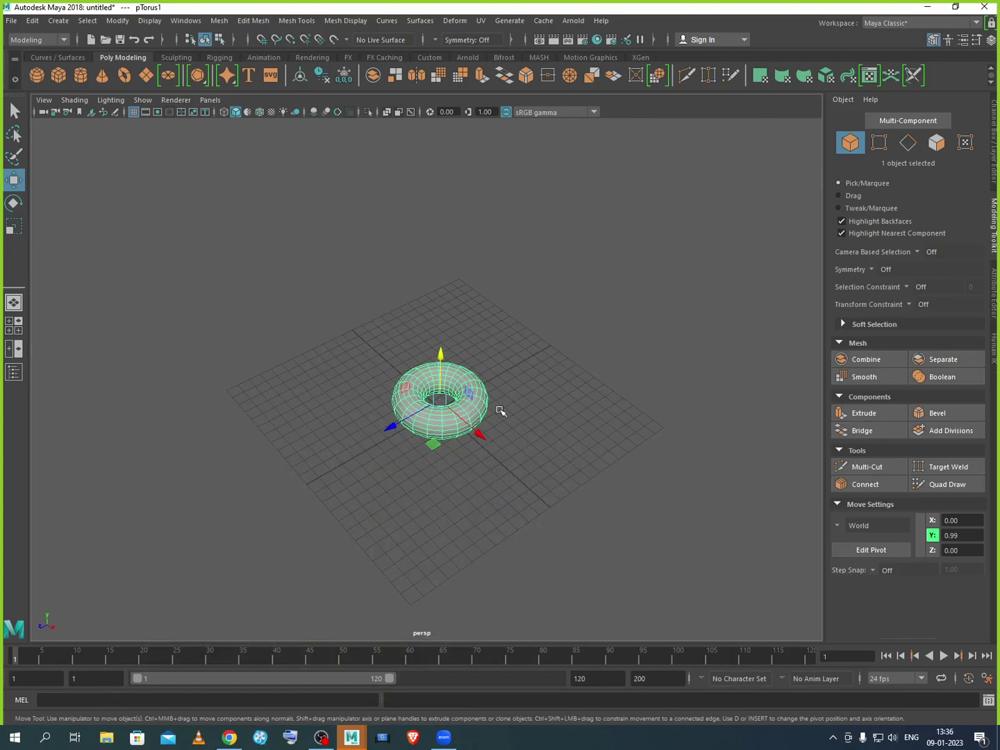
{"action": "scroll", "coordinate": [500, 410], "scroll_direction": "up", "scroll_amount": 6}
{"action": "scroll", "coordinate": [500, 411], "scroll_direction": "down", "scroll_amount": 5}
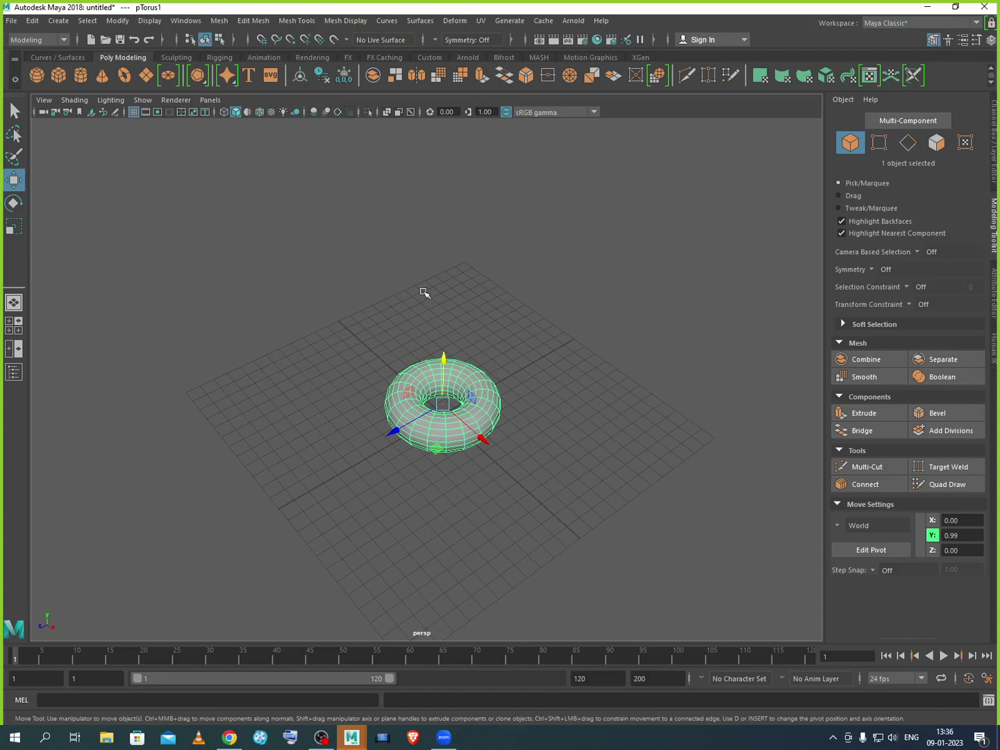
Reselect the torus and show its component marking menu with the Vertex, Edge, Face, Multi and Object Mode options.
{"action": "left_click", "coordinate": [482, 441]}
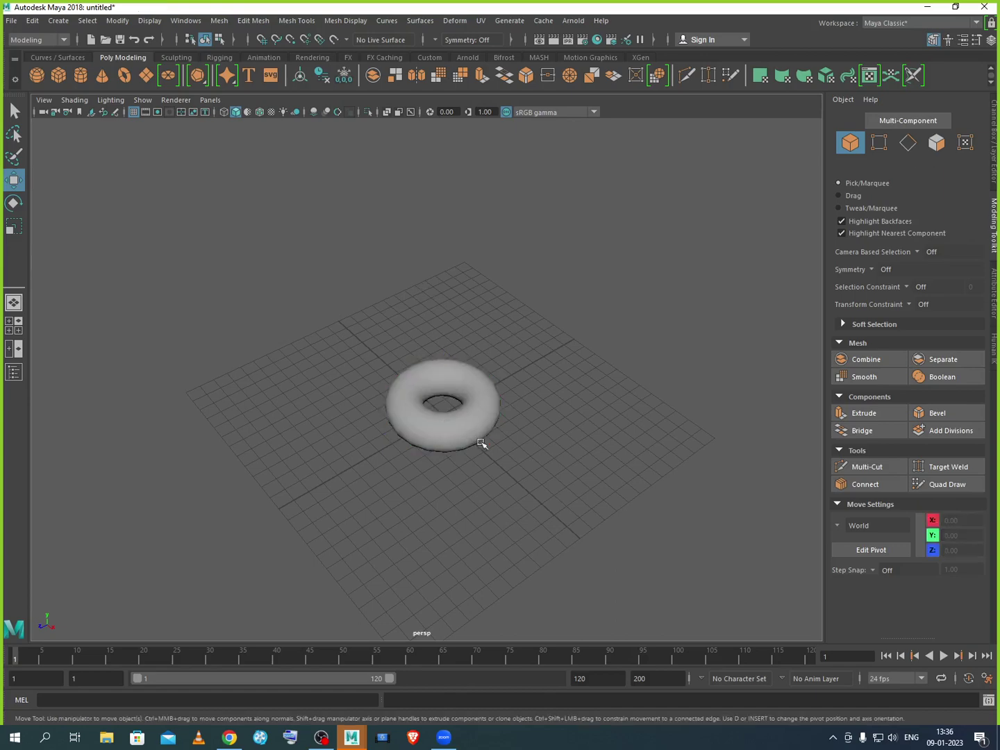
{"action": "left_click", "coordinate": [408, 396]}
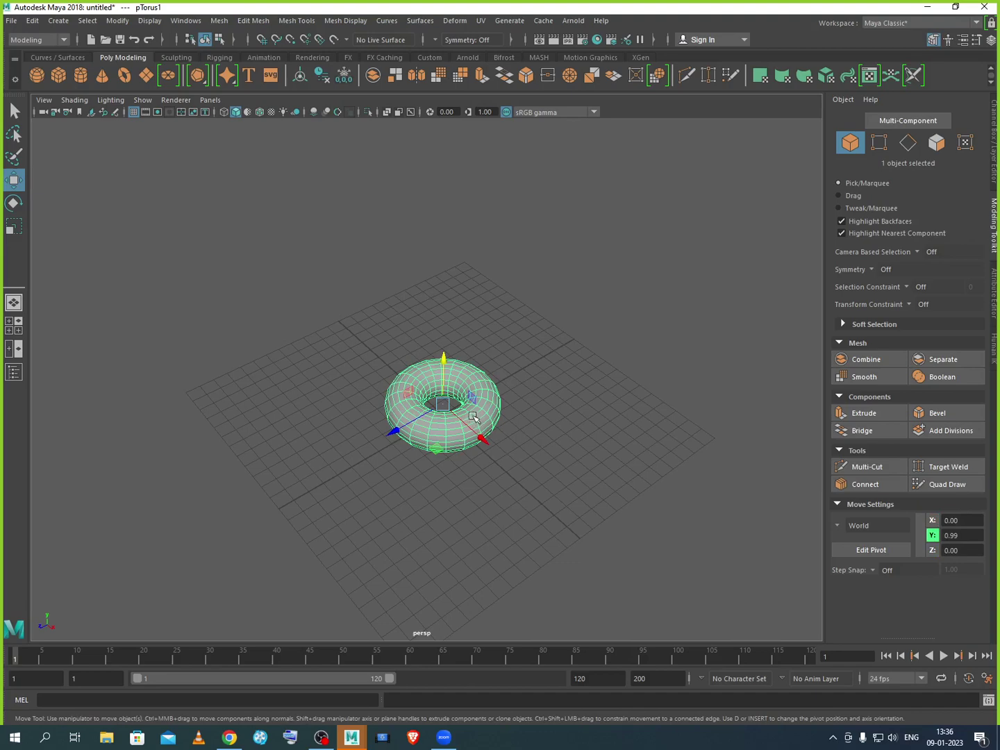
{"action": "right_click_drag", "start_coordinate": [472, 377], "coordinate": [474, 419]}
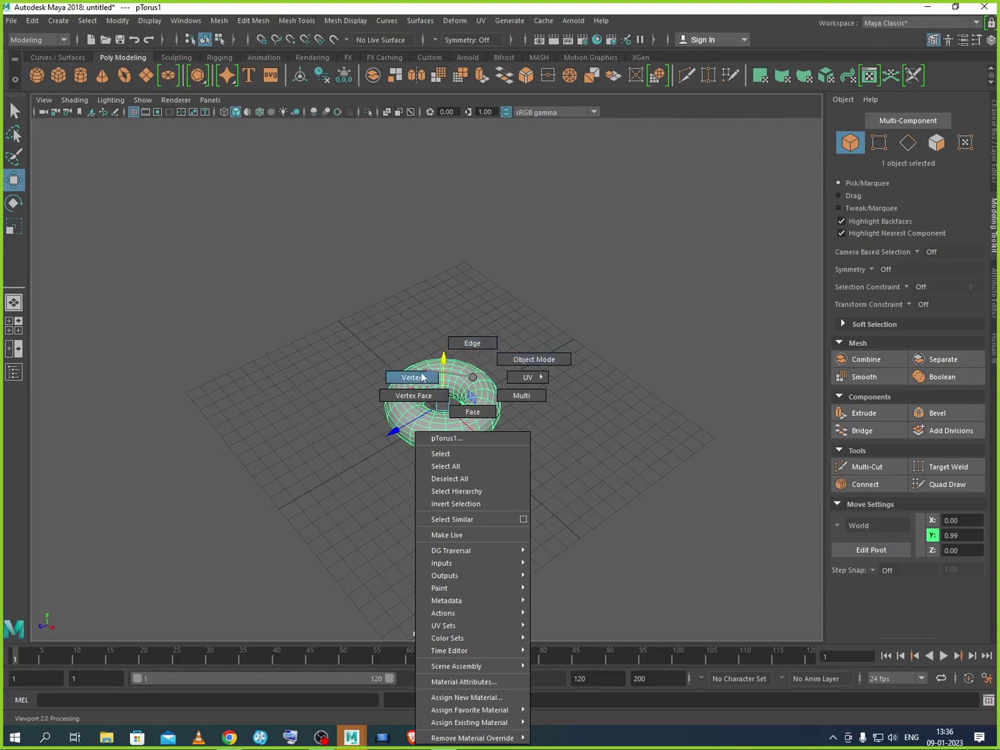
{"action": "right_click_drag", "start_coordinate": [478, 414], "coordinate": [519, 358]}
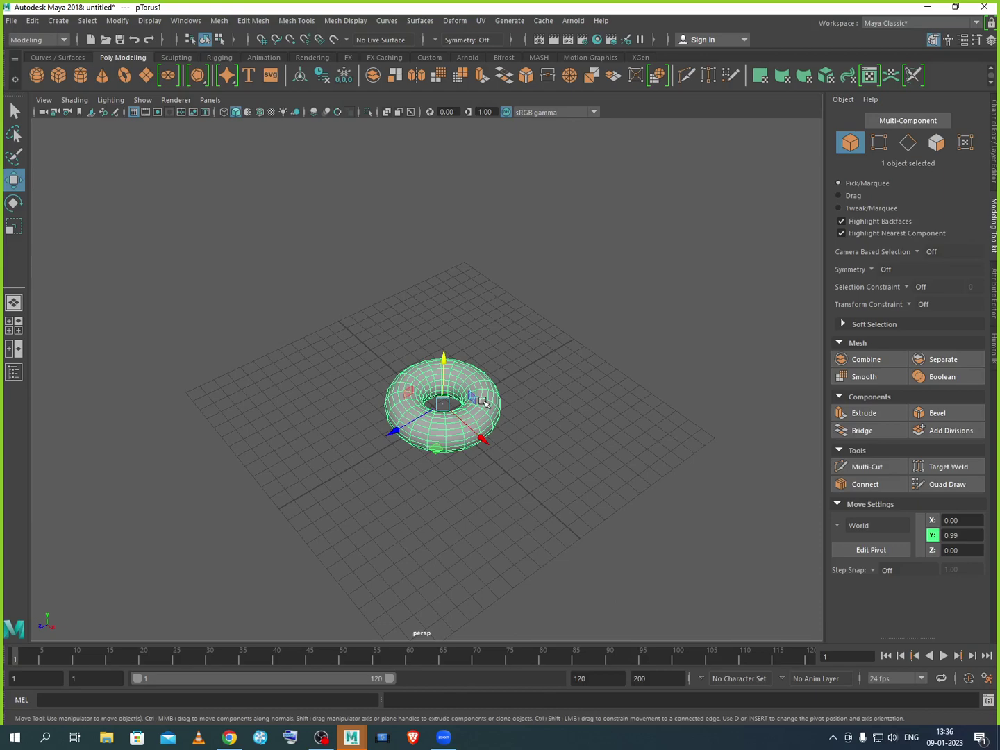
{"action": "right_click", "coordinate": [484, 401]}
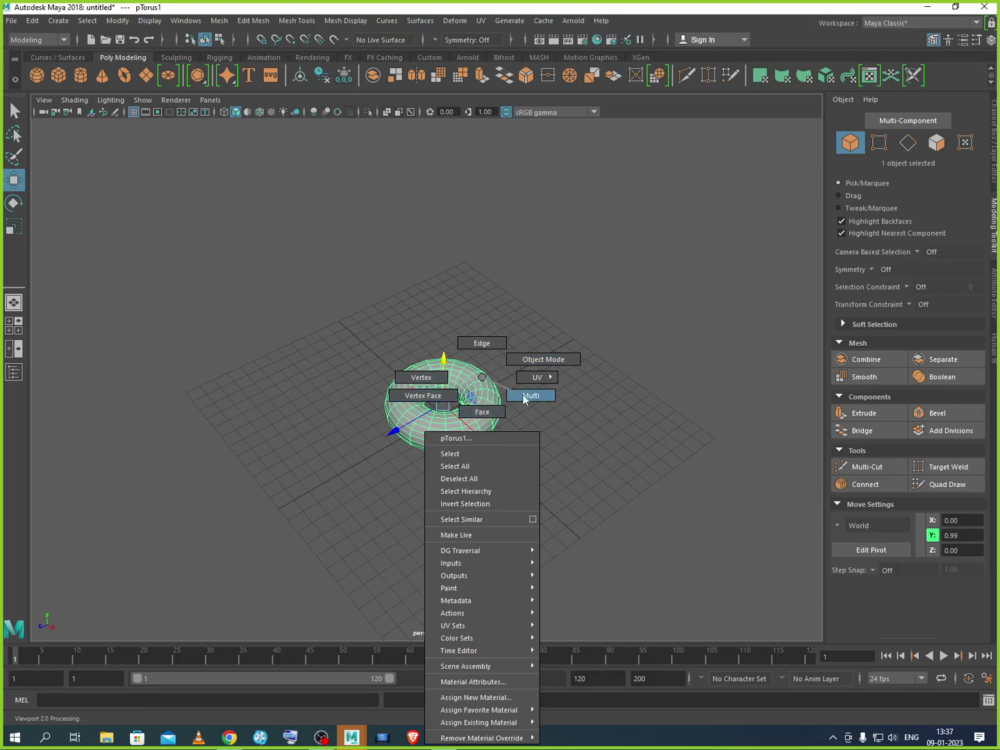
{"action": "right_click_drag", "start_coordinate": [531, 395], "coordinate": [534, 358]}
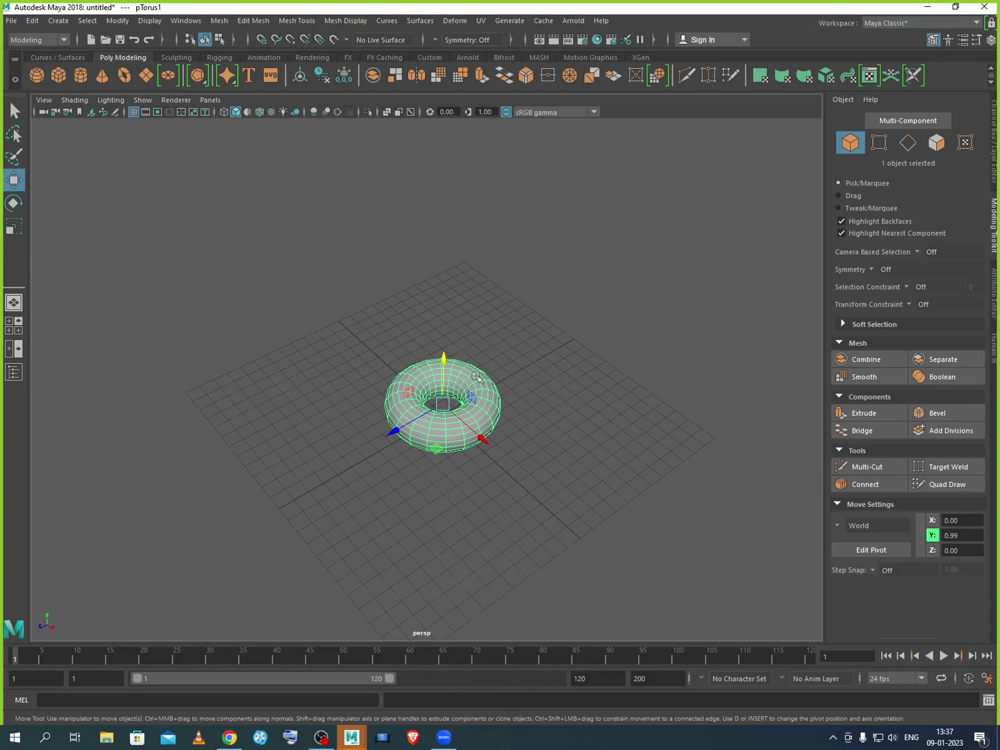
{"action": "right_click_drag", "start_coordinate": [462, 375], "coordinate": [462, 377]}
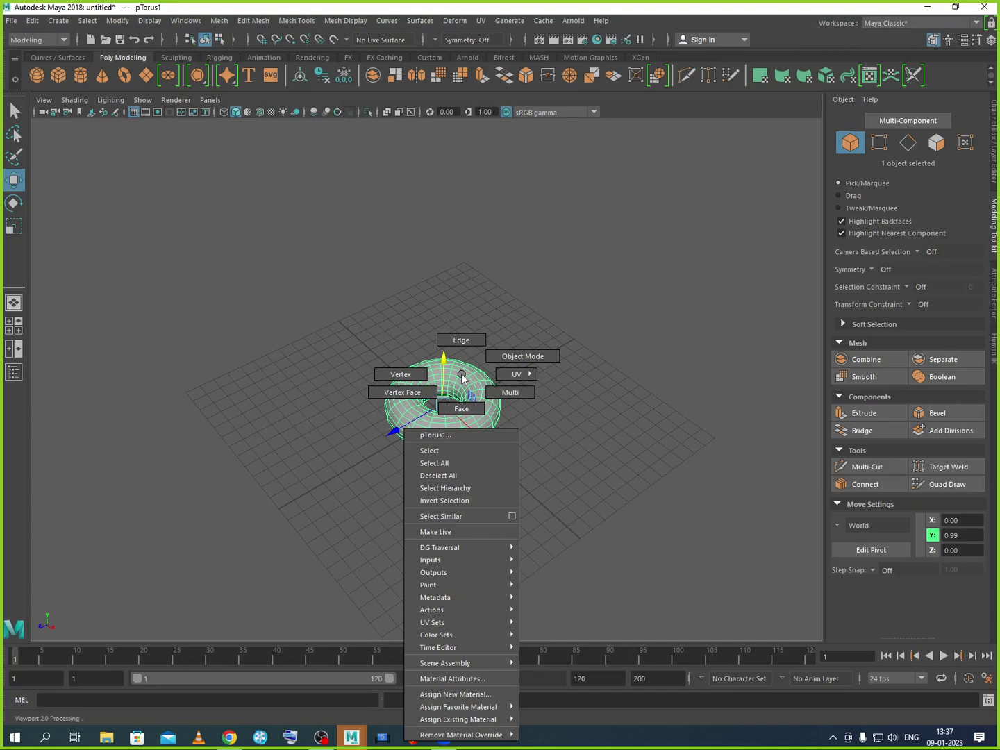
{"action": "left_click", "coordinate": [463, 376]}
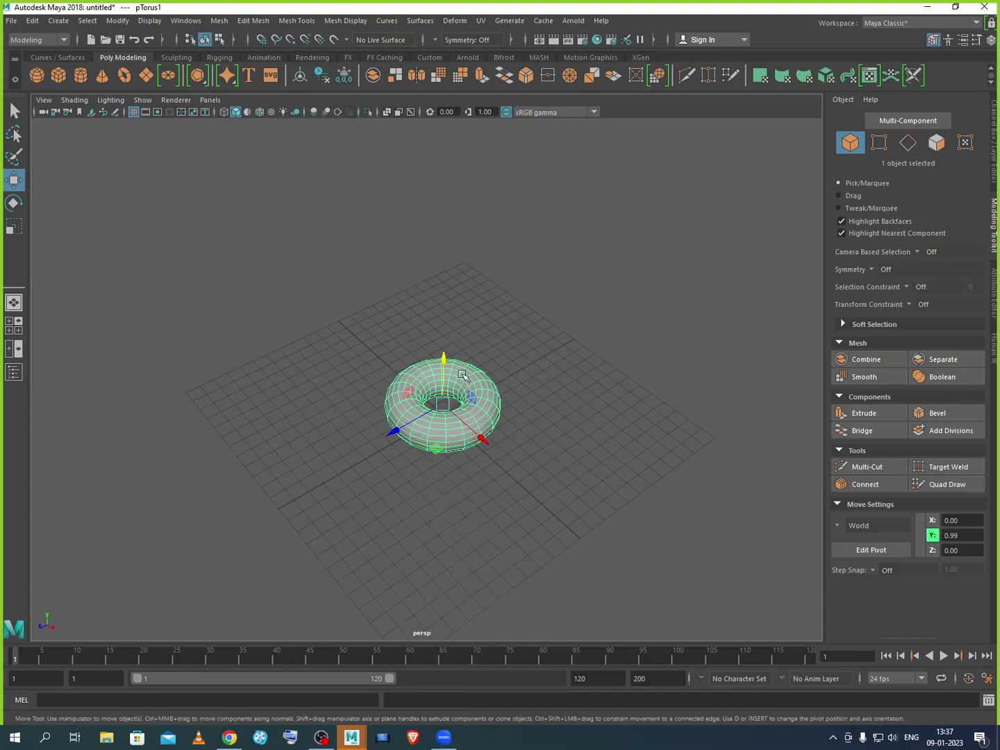
Show the torus's polygon tools marking menu and its selection conversion marking menu without choosing any command.
{"action": "right_click", "coordinate": [463, 376], "text": "shift"}
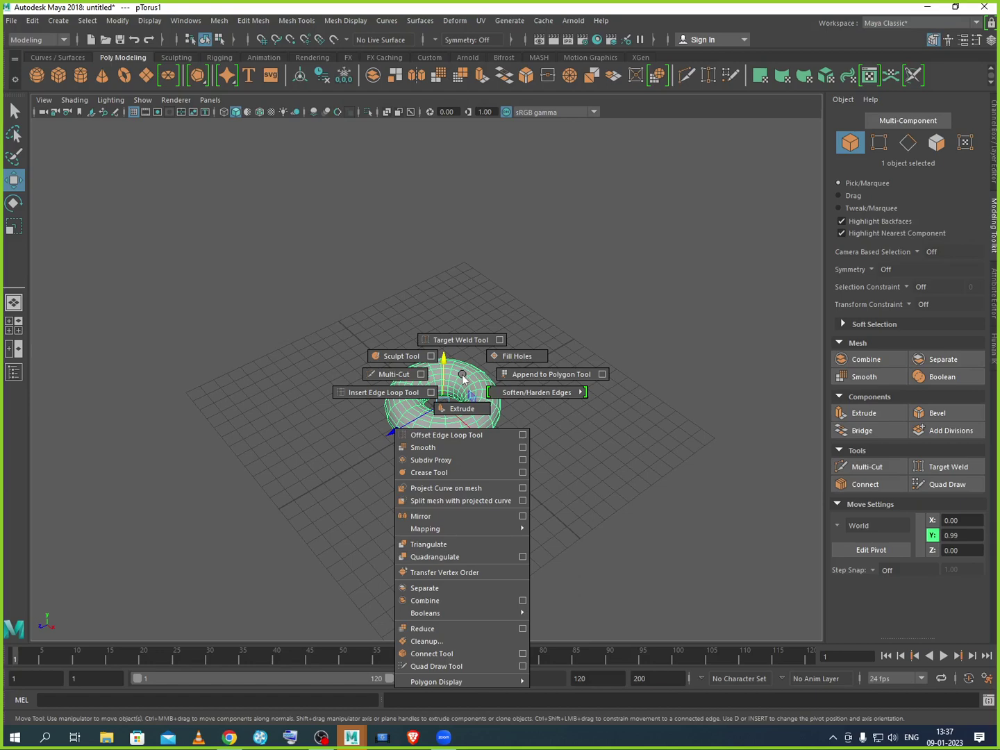
{"action": "right_click_drag", "start_coordinate": [462, 378], "coordinate": [463, 378], "text": "shift"}
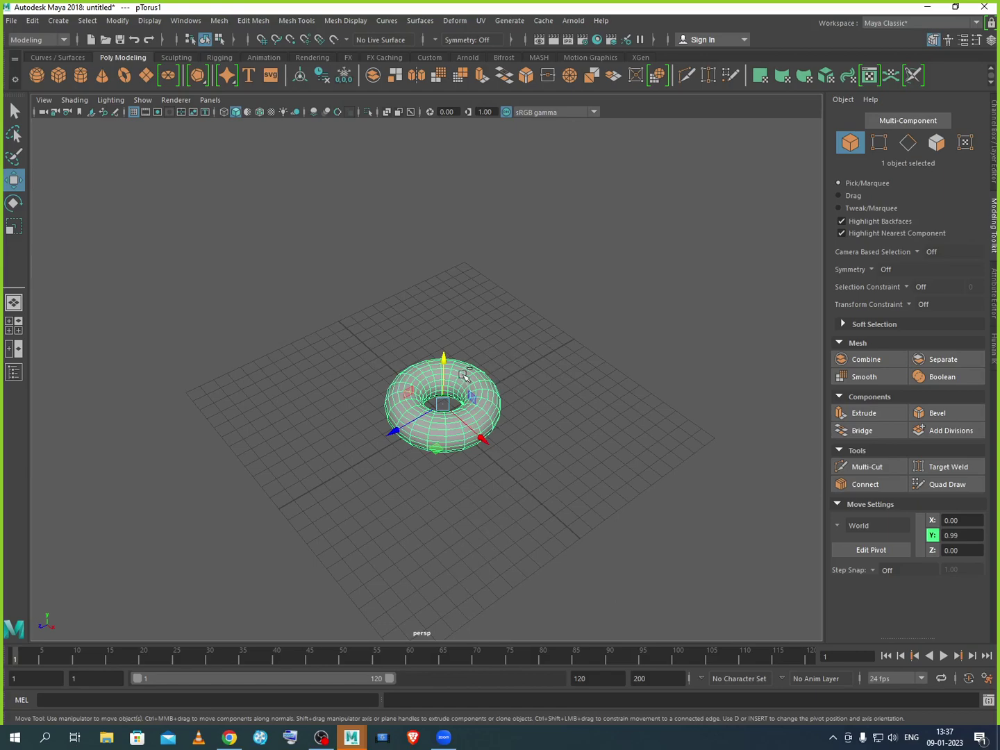
{"action": "right_click", "coordinate": [463, 375], "text": "shift"}
{"action": "right_click", "coordinate": [464, 376]}
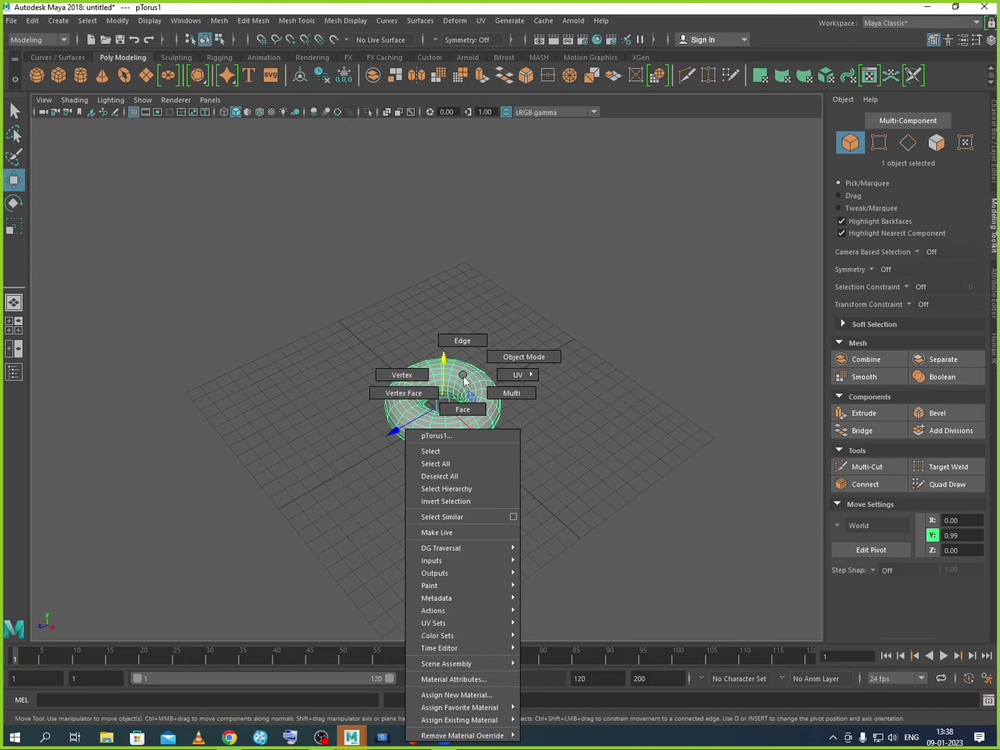
{"action": "right_click", "coordinate": [464, 378], "text": "shift"}
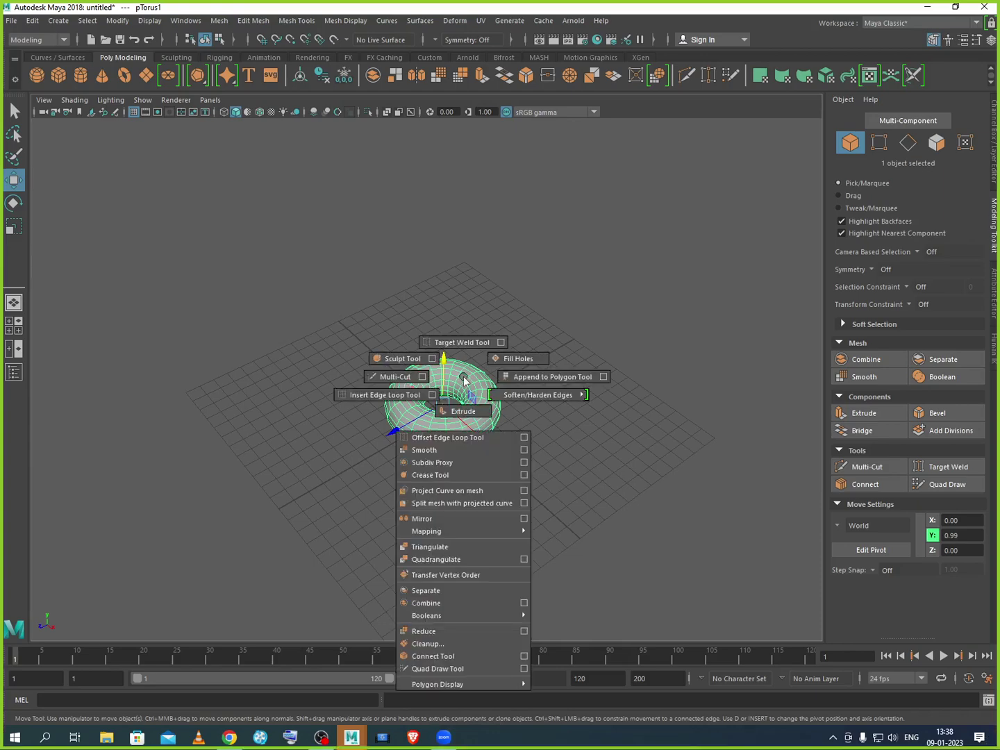
{"action": "left_click", "coordinate": [464, 379]}
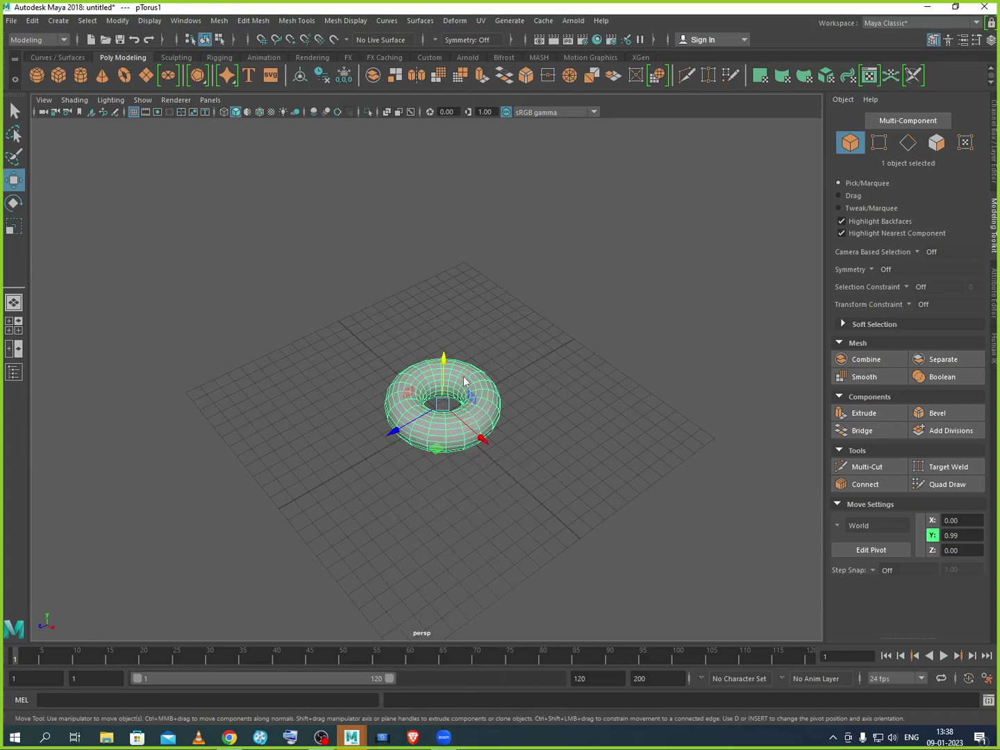
{"action": "right_click", "coordinate": [465, 378], "text": "ctrl"}
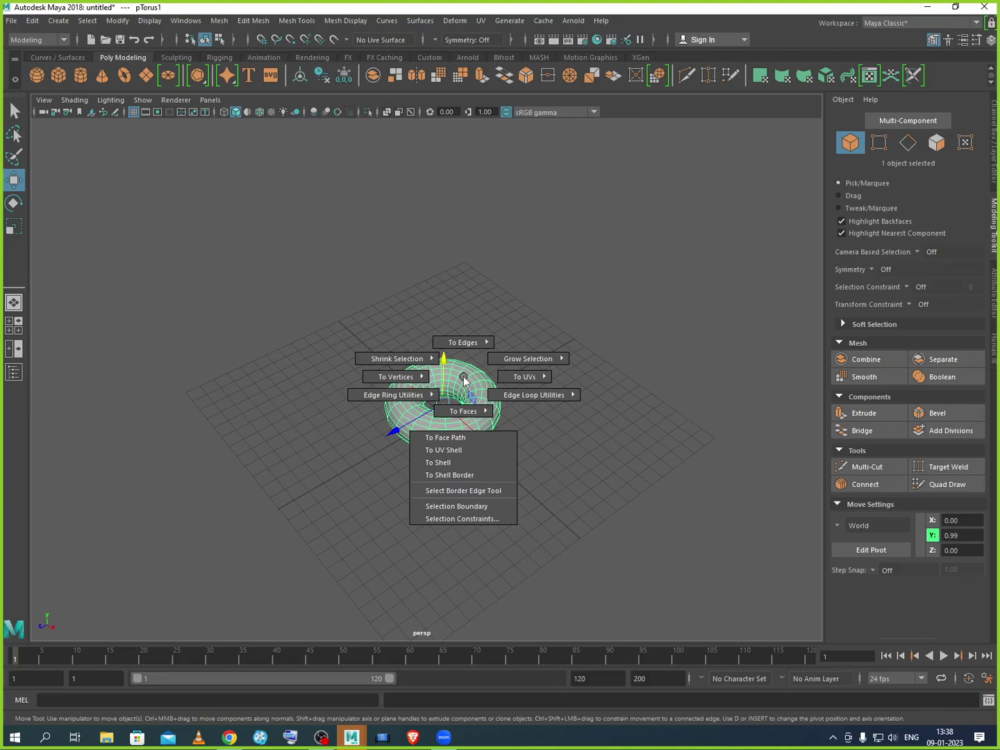
{"action": "left_click", "coordinate": [464, 378]}
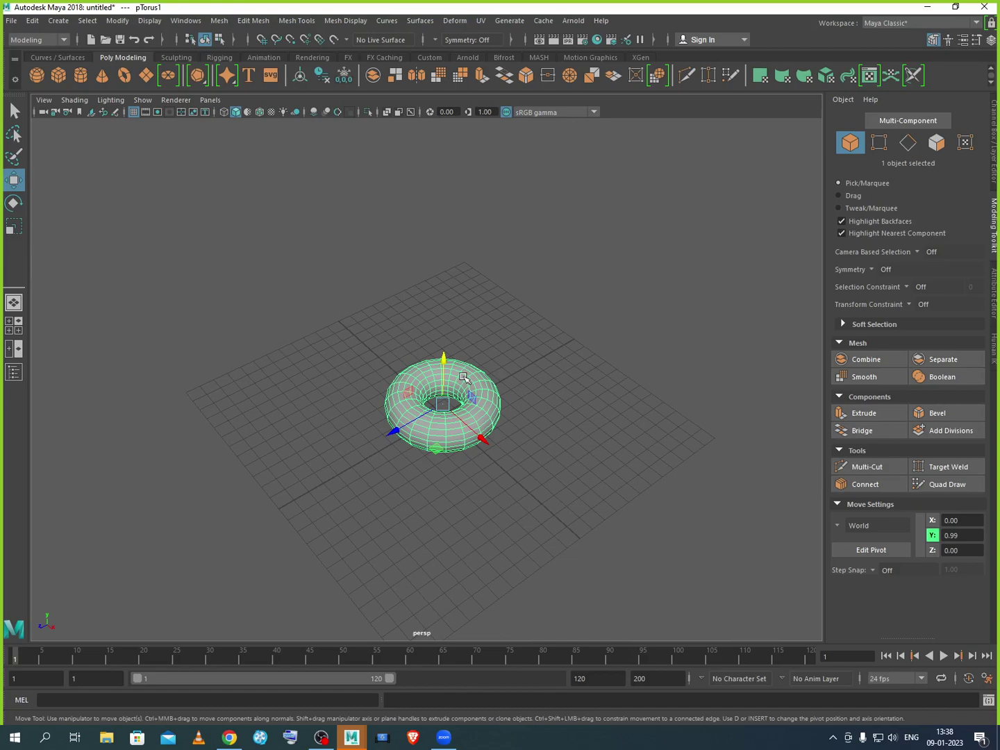
Dismiss the Zoom notice about the ended free meeting and close the Zoom Cloud Meetings window.
{"action": "left_click_drag", "start_coordinate": [515, 449], "coordinate": [483, 377], "text": "alt"}
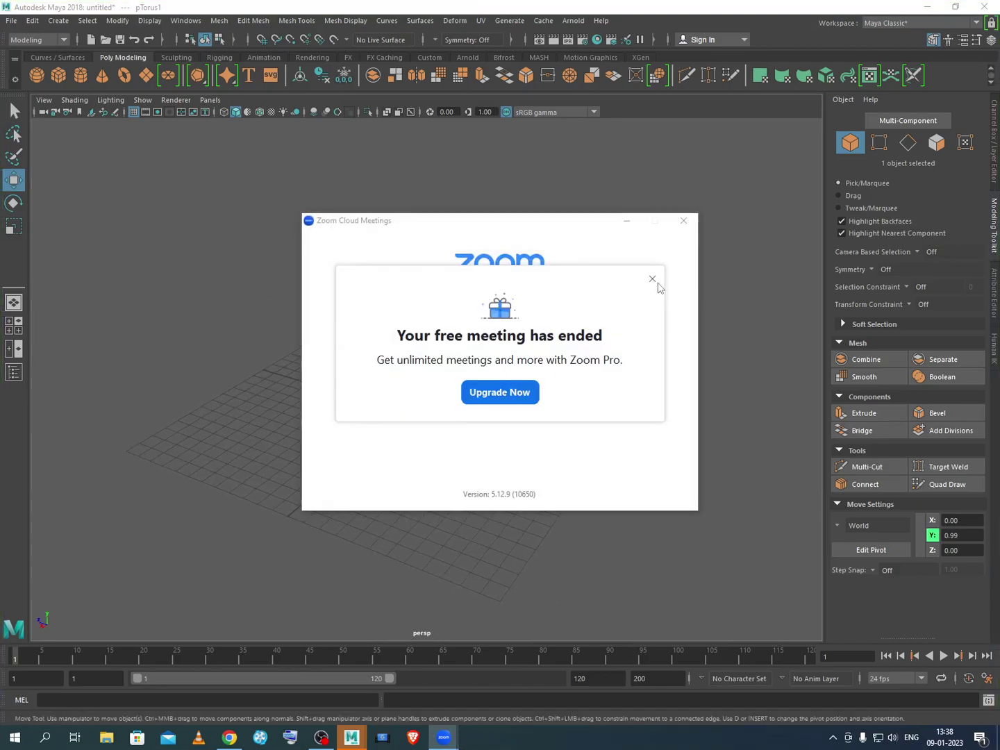
{"action": "left_click", "coordinate": [653, 281]}
{"action": "left_click", "coordinate": [684, 221]}
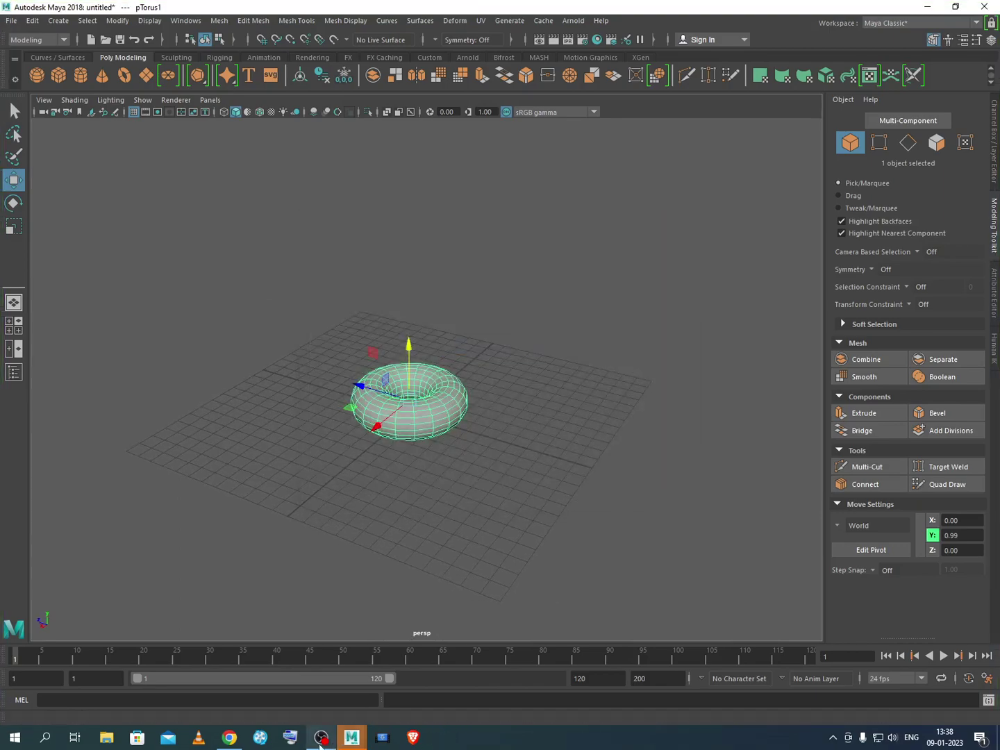
Switch to WhatsApp Web in Chrome and send the open chat the messages "Can u ask again to join" and "same link".
{"action": "left_click", "coordinate": [224, 745]}
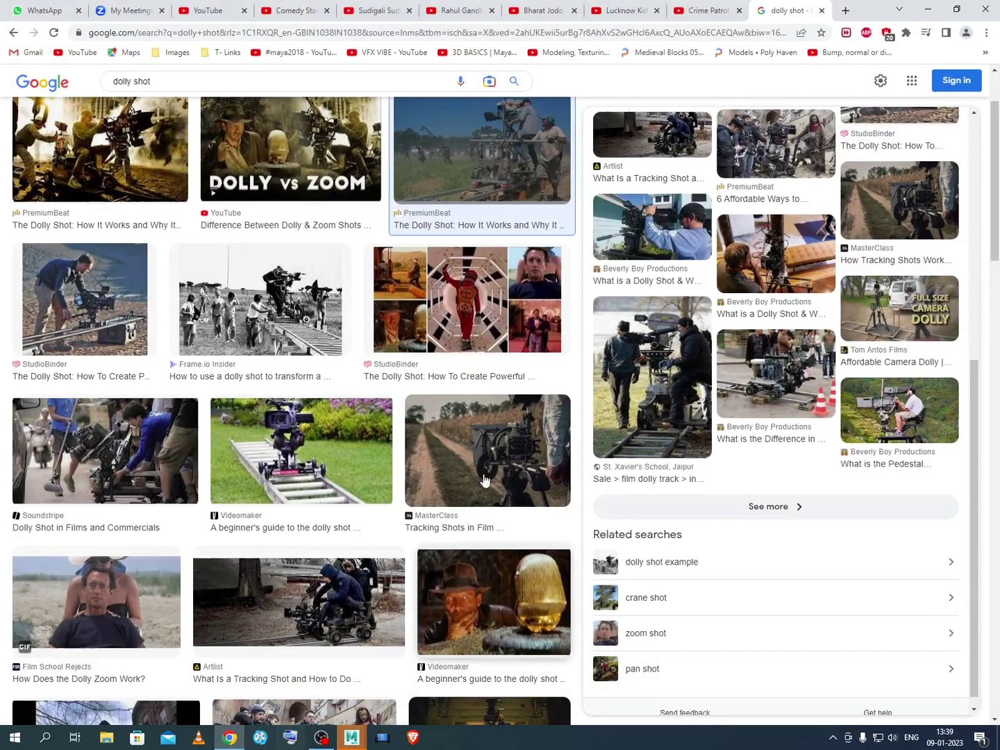
{"action": "left_click", "coordinate": [43, 9]}
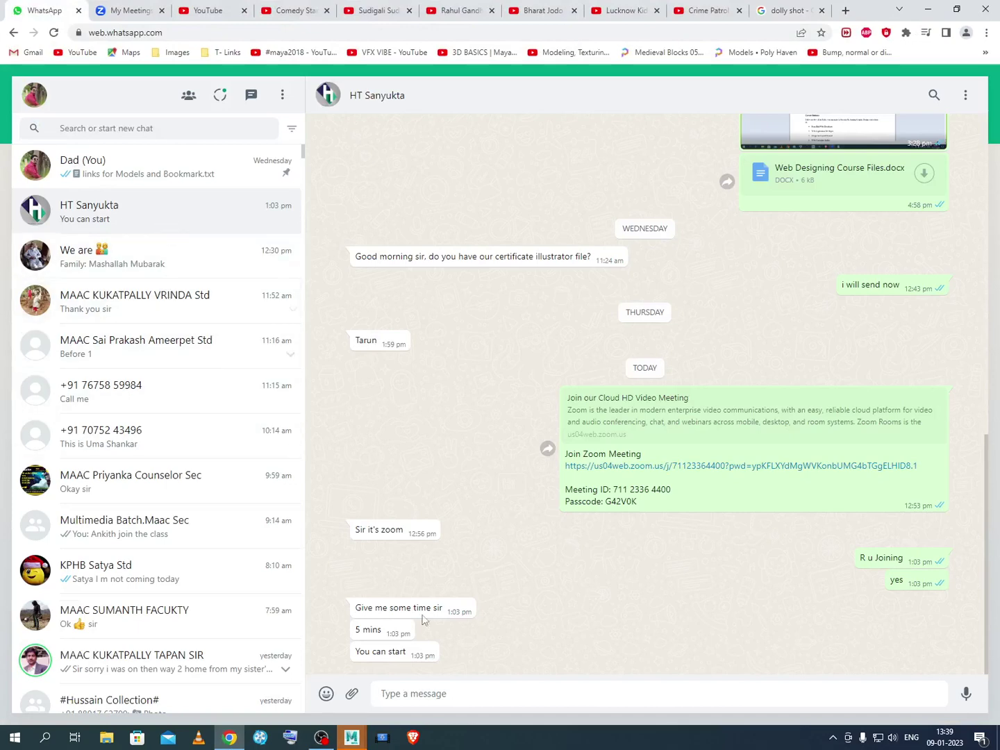
{"action": "left_click", "coordinate": [451, 689]}
{"action": "type", "text": "Can "}
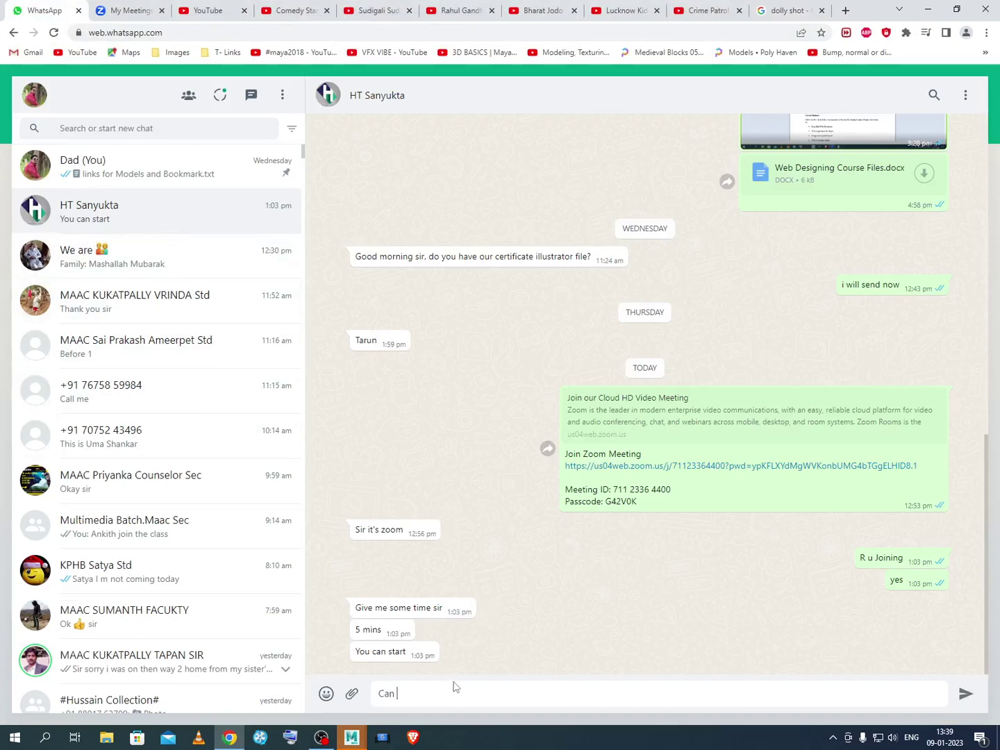
{"action": "type", "text": "u ask again to join"}
{"action": "key", "text": "Return"}
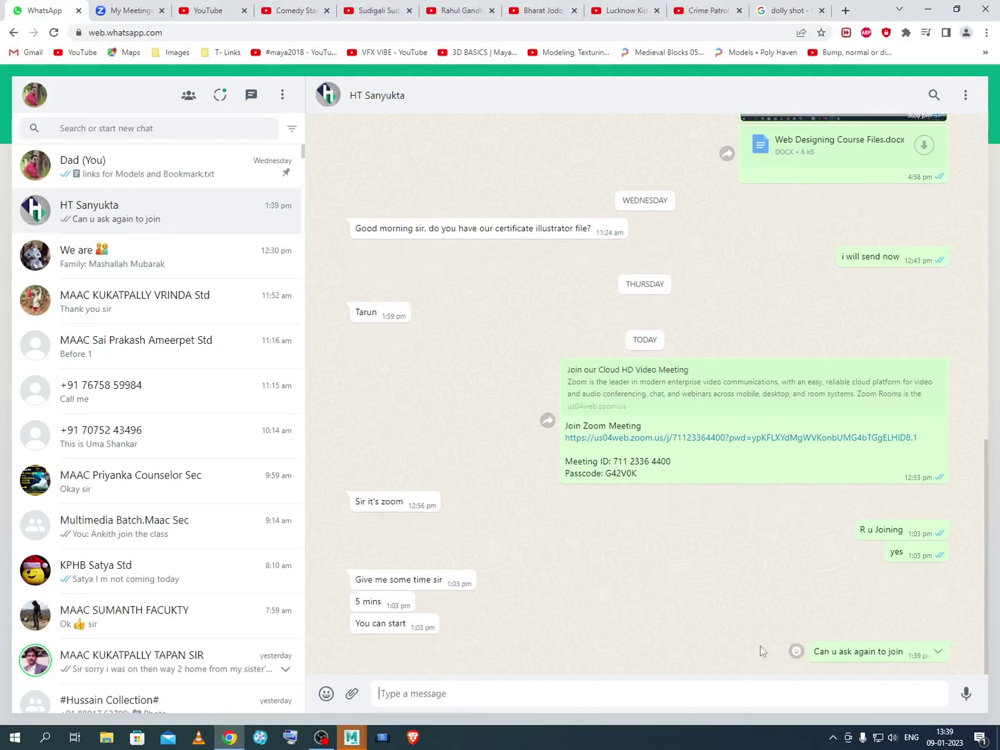
{"action": "type", "text": "same link"}
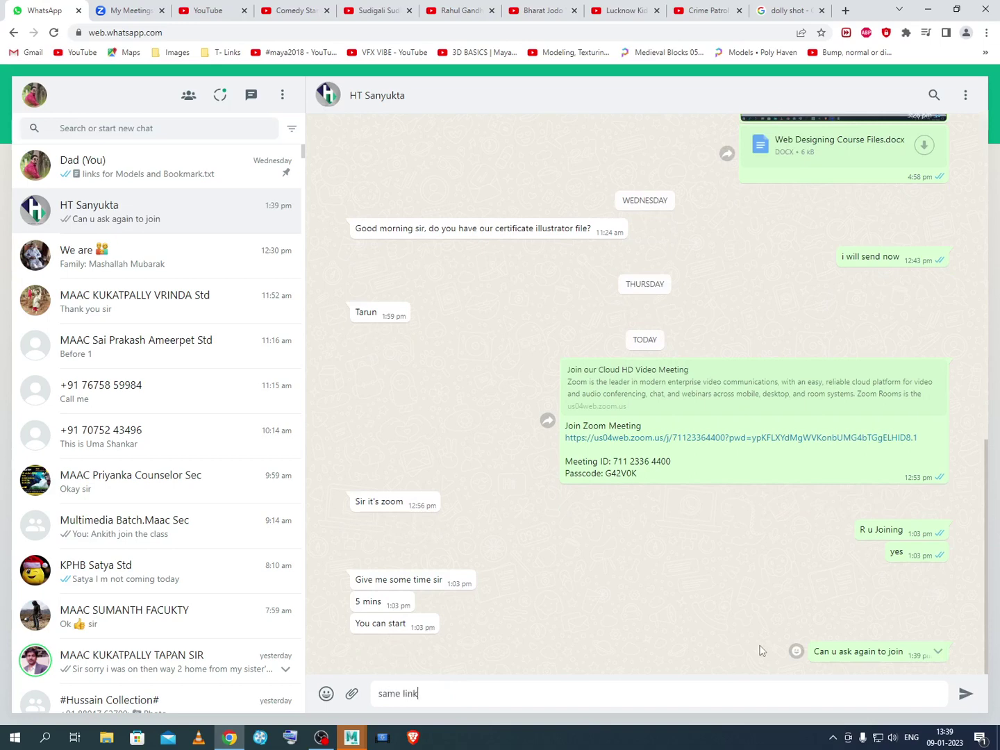
{"action": "key", "text": "Return"}
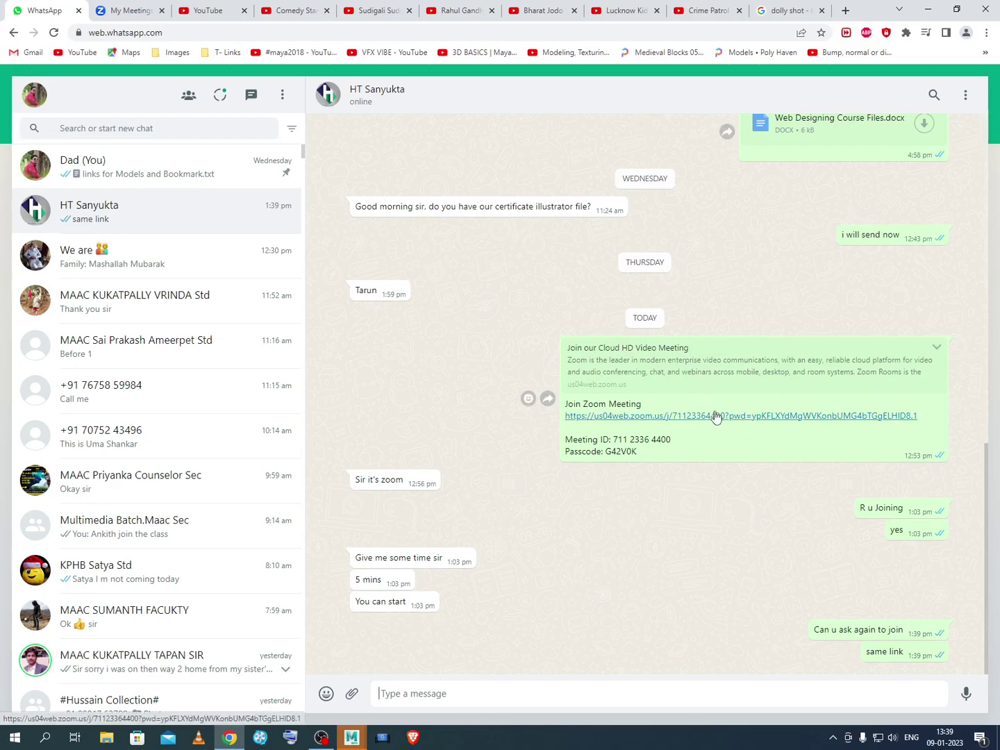
Start the Demo Class meeting from the Zoom website, check the WhatsApp chat for a reply, and return to Maya.
{"action": "left_click", "coordinate": [123, 11]}
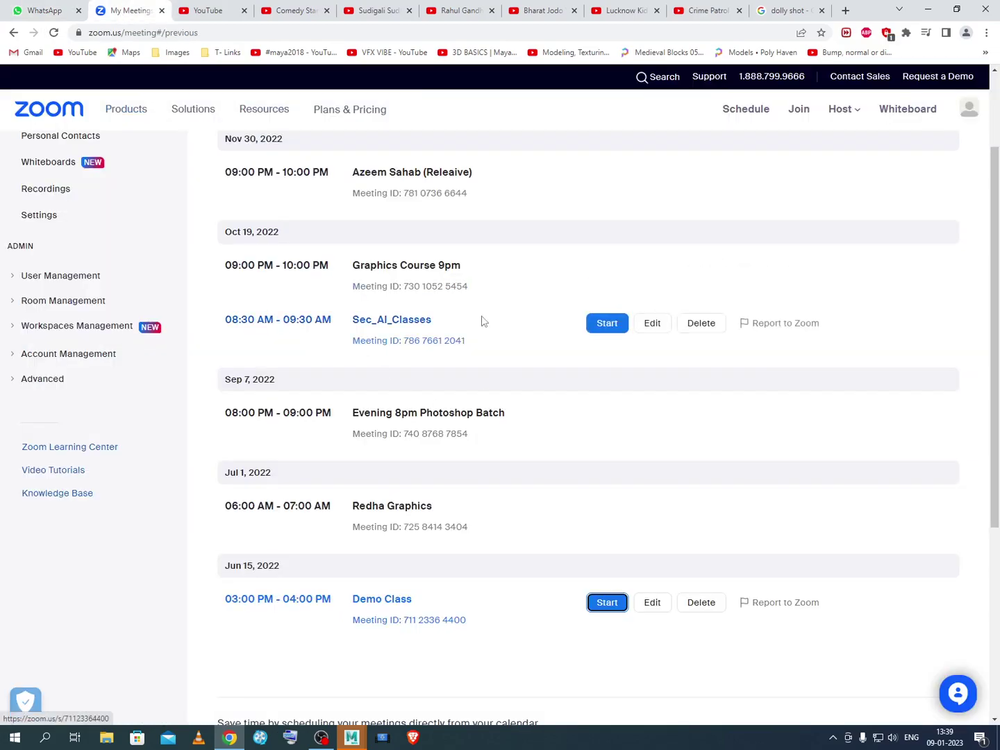
{"action": "left_click", "coordinate": [607, 604]}
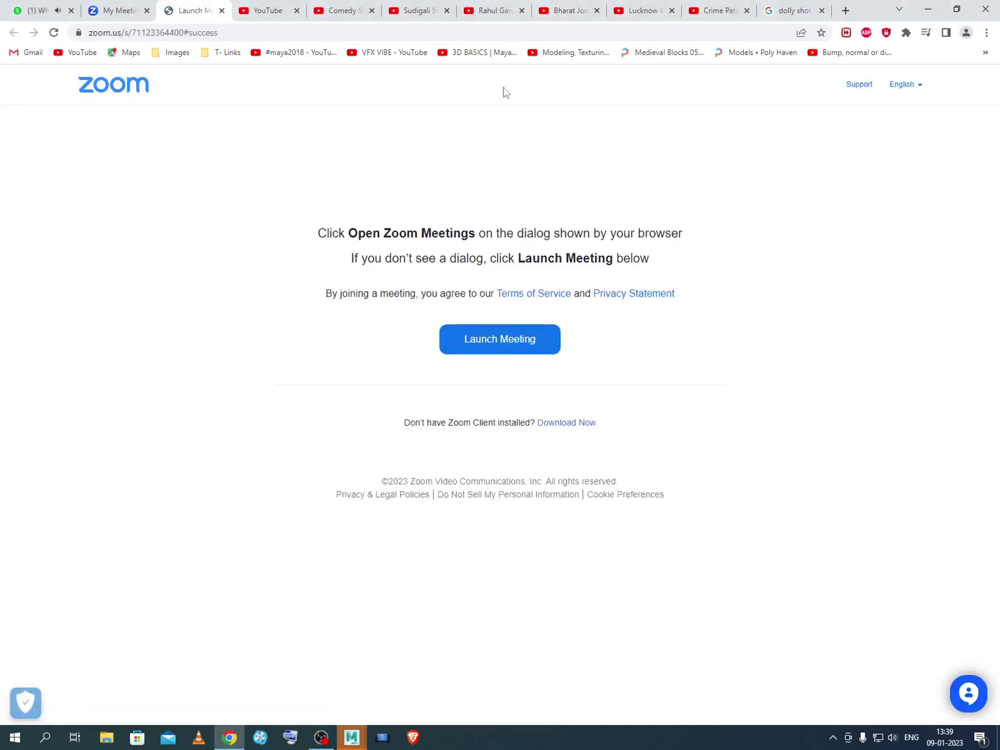
{"action": "left_click", "coordinate": [33, 11]}
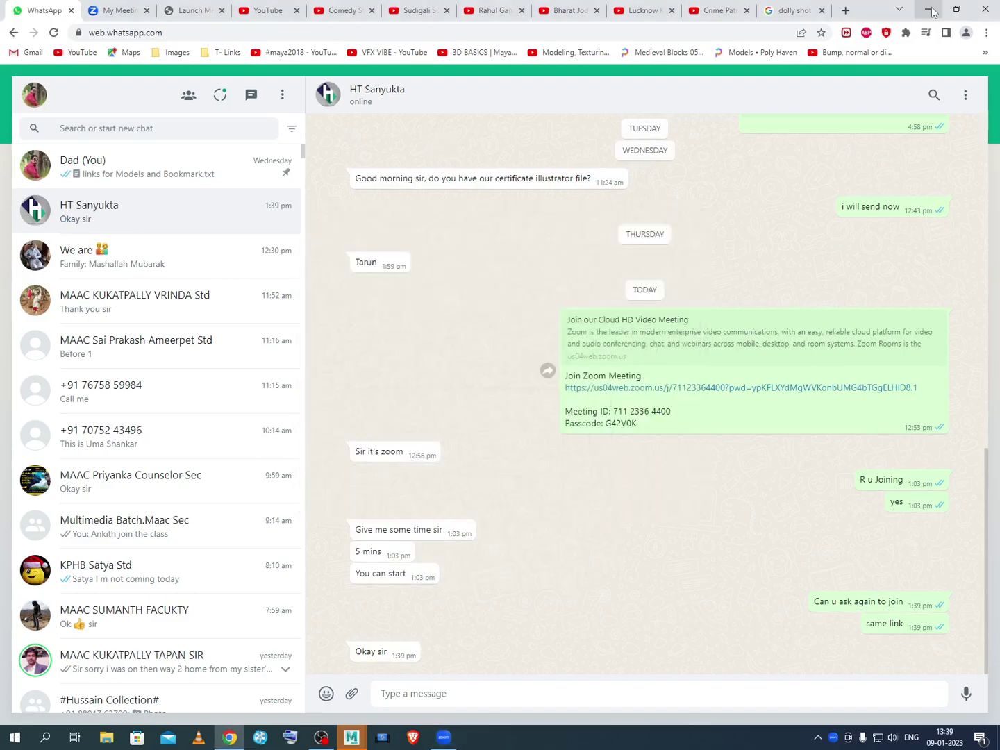
{"action": "key", "text": "alt+Tab"}
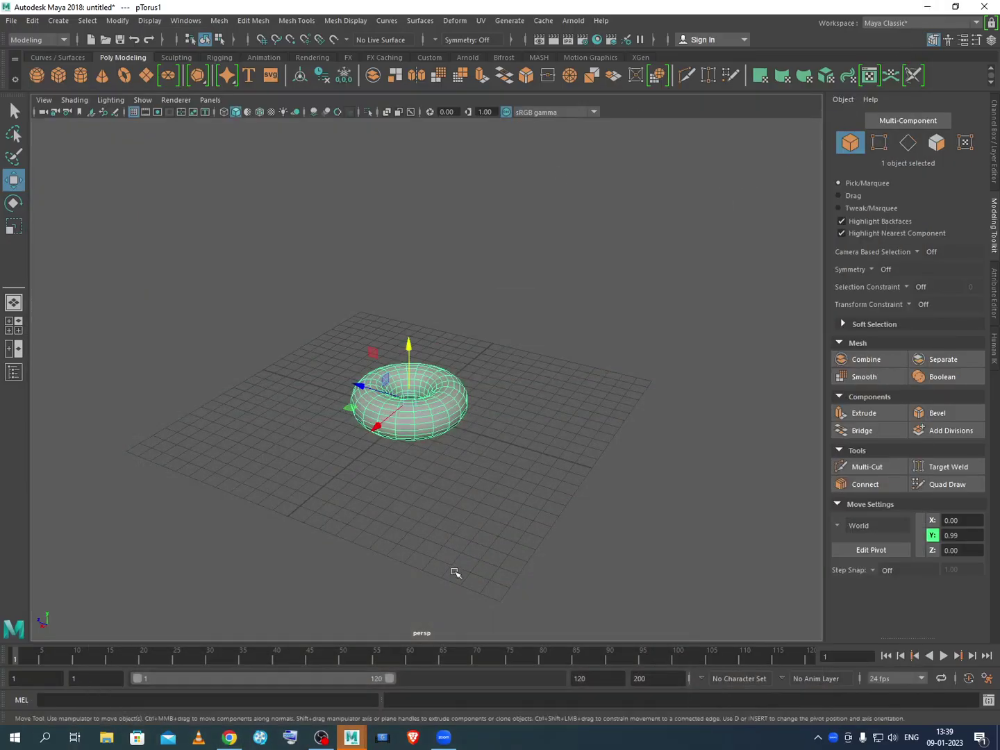
Switch to the Zoom meeting window, maximize it and share the screen.
{"action": "left_click", "coordinate": [448, 739]}
{"action": "mouse_move", "coordinate": [451, 739]}
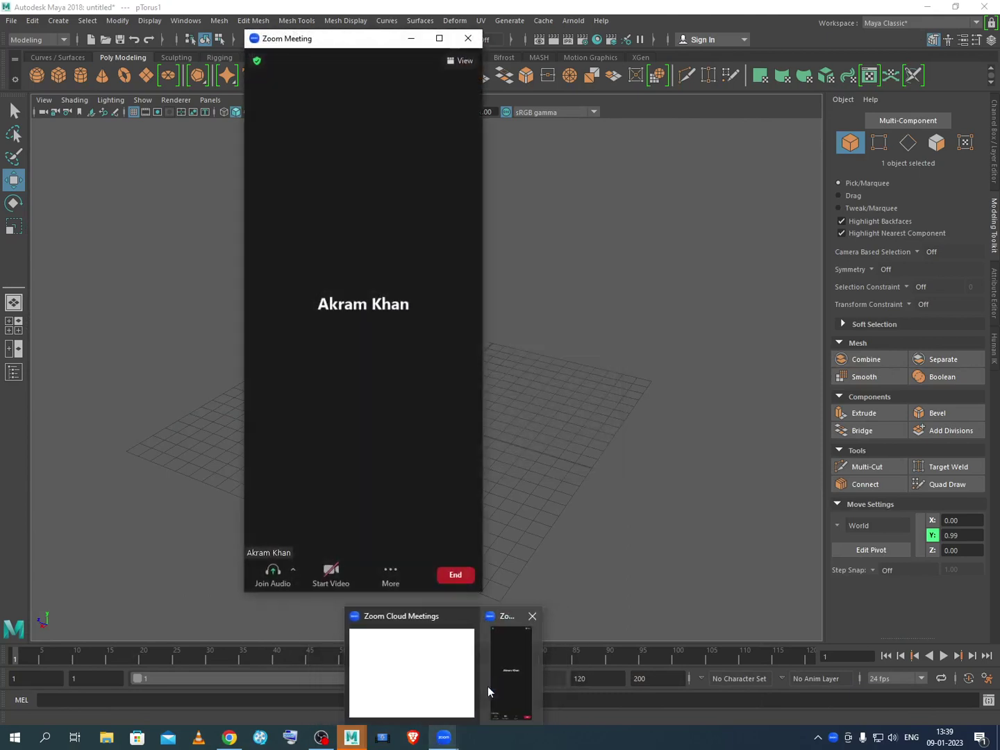
{"action": "left_click", "coordinate": [439, 39]}
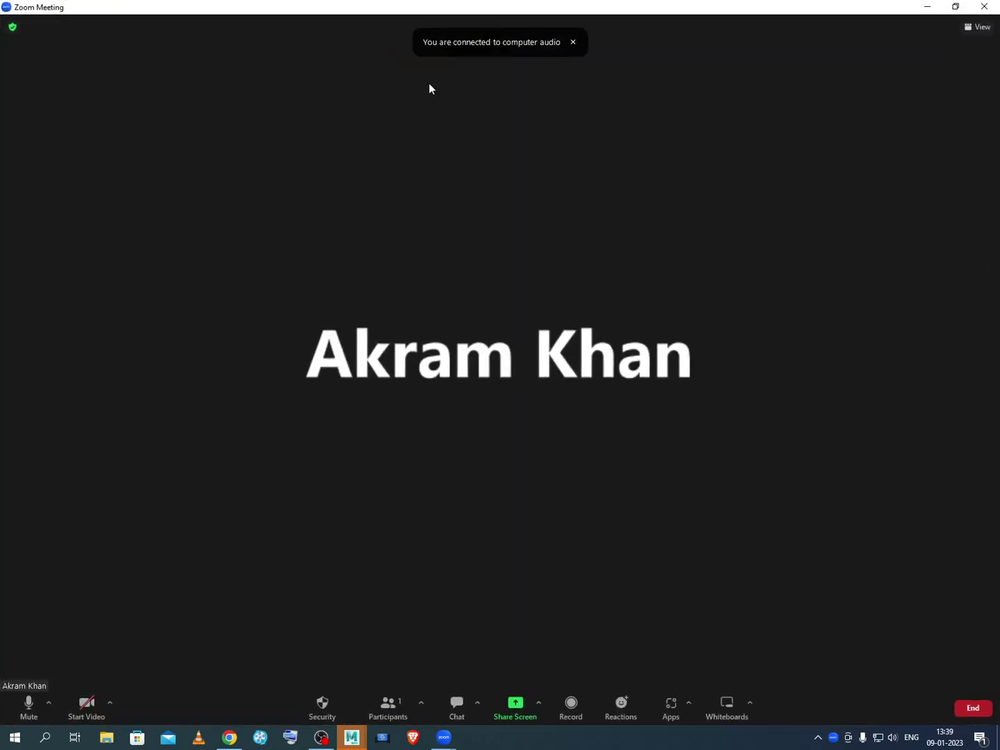
{"action": "left_click", "coordinate": [520, 712]}
{"action": "left_click", "coordinate": [764, 541]}
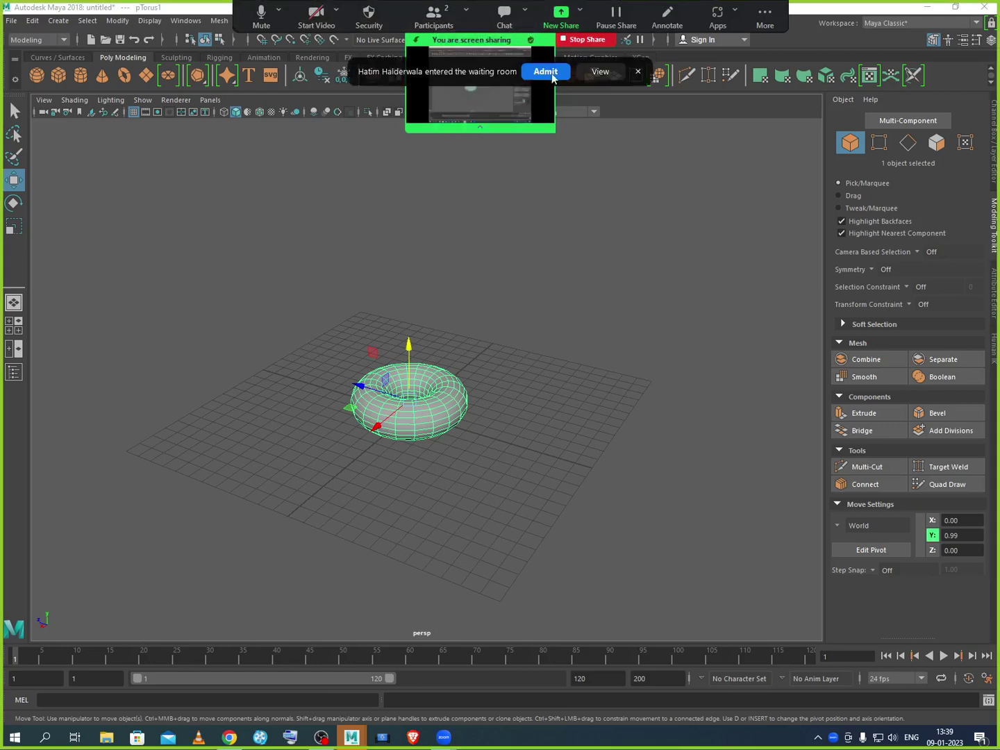
Admit the waiting participant to the meeting, hide the floating meeting controls and dismiss the screen sharing notice.
{"action": "left_click", "coordinate": [546, 73]}
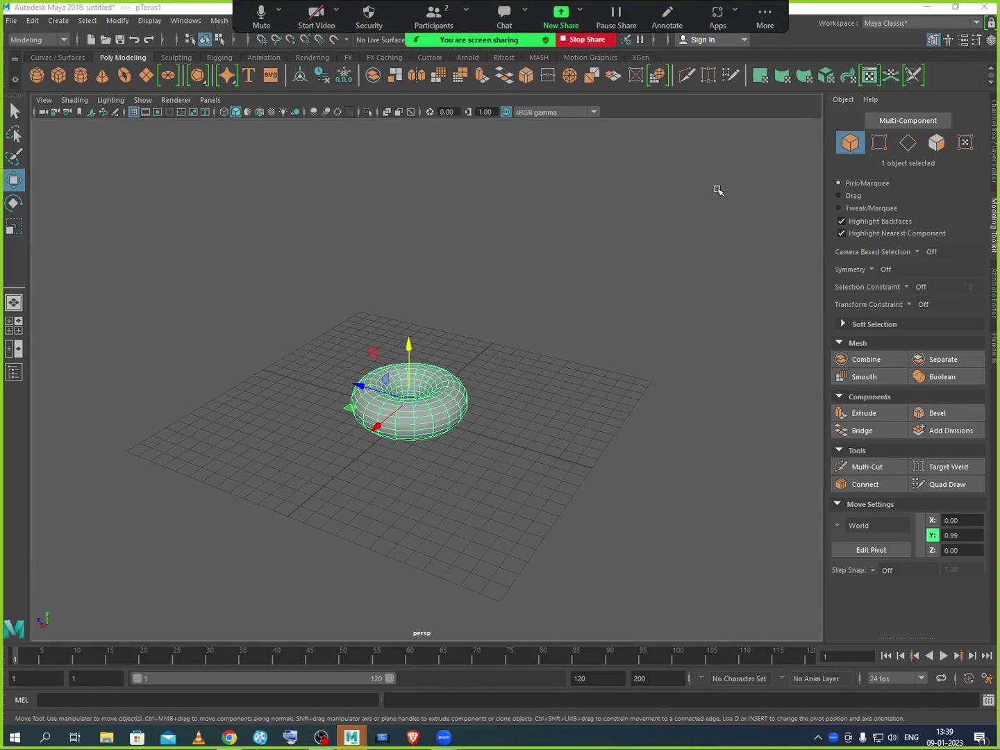
{"action": "left_click", "coordinate": [765, 13]}
{"action": "left_click", "coordinate": [798, 119]}
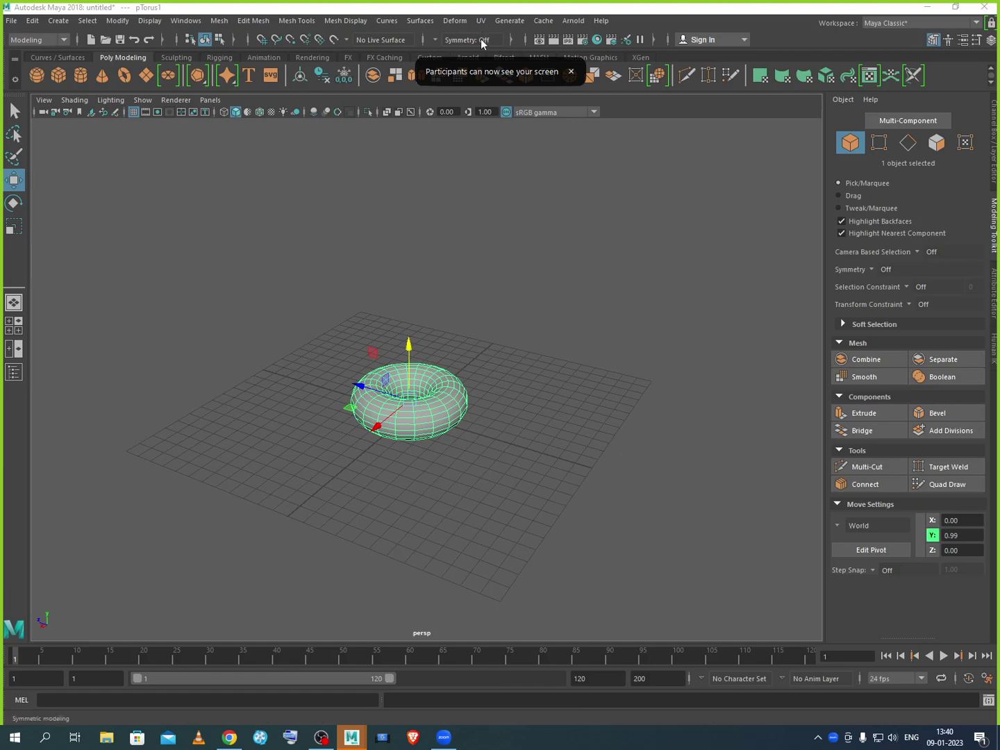
{"action": "left_click", "coordinate": [572, 72]}
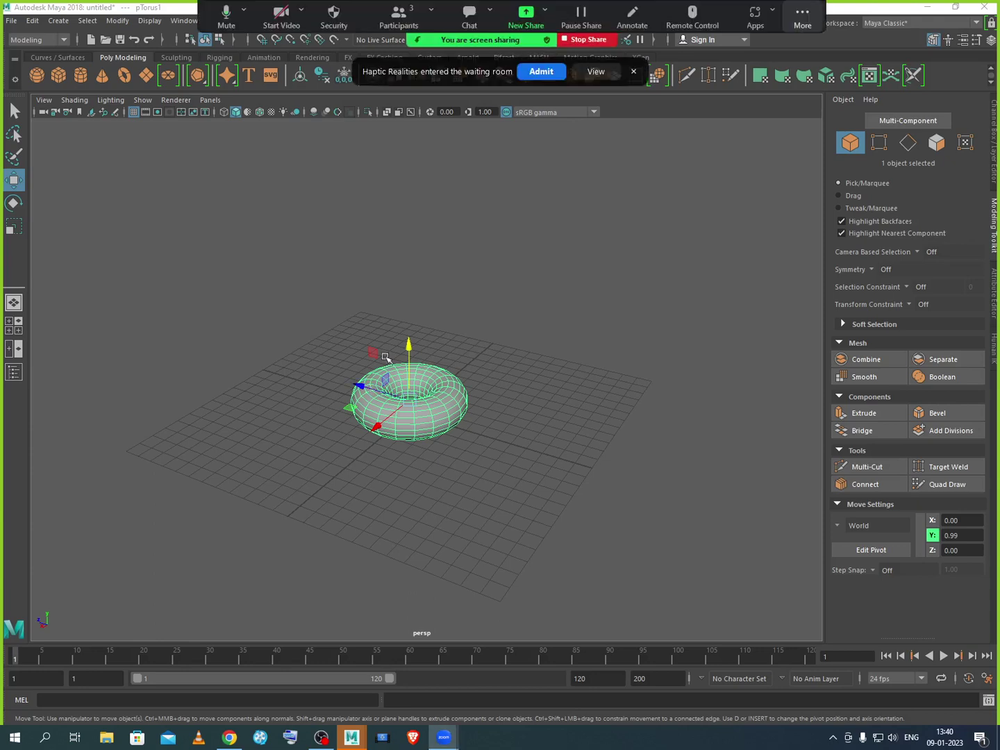
Admit the next participant from the waiting room and hide the floating meeting controls again.
{"action": "left_click", "coordinate": [548, 72]}
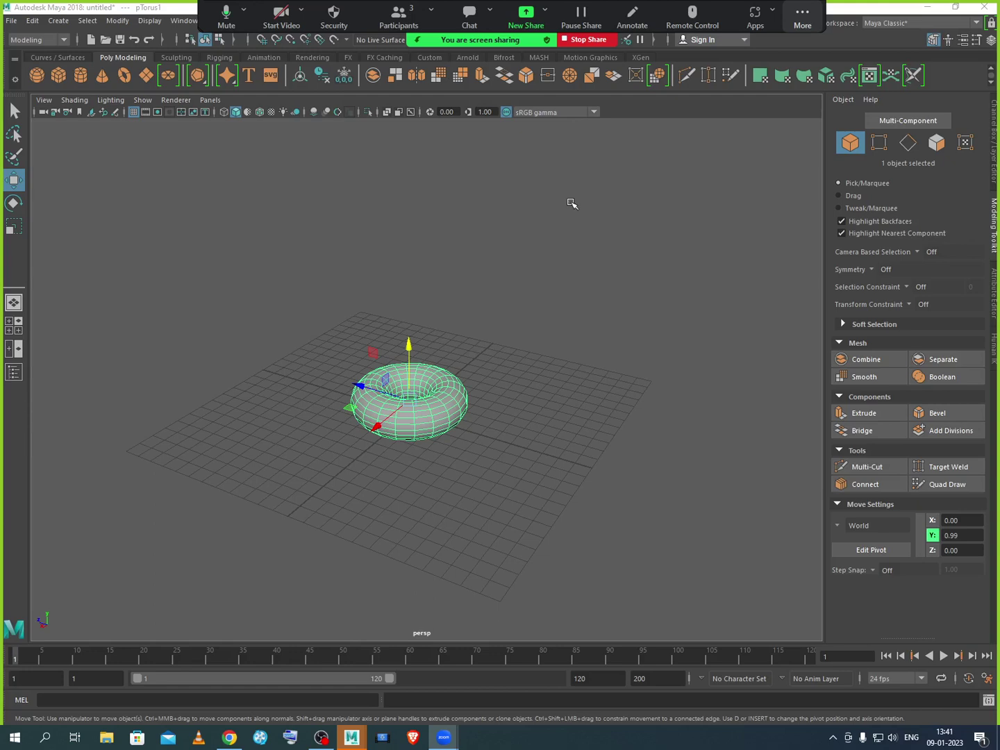
{"action": "left_click", "coordinate": [802, 16]}
{"action": "left_click", "coordinate": [810, 115]}
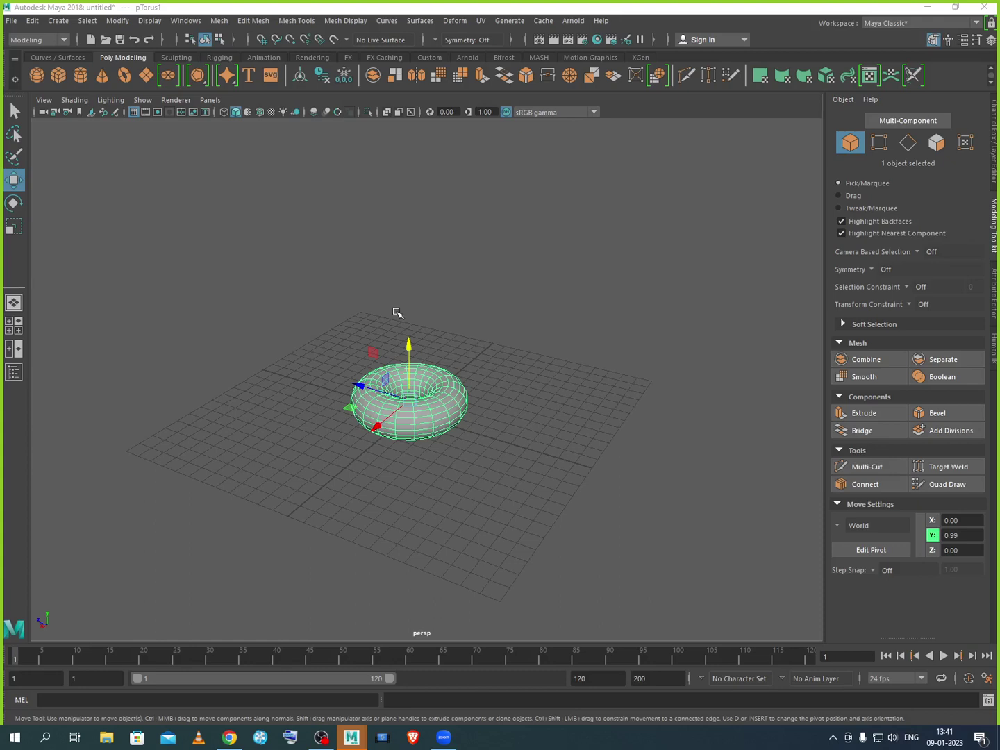
Demonstrate the Select, Move, Rotate and Scale tools on the selected torus, finishing back on the Select Tool.
{"action": "left_click", "coordinate": [15, 114]}
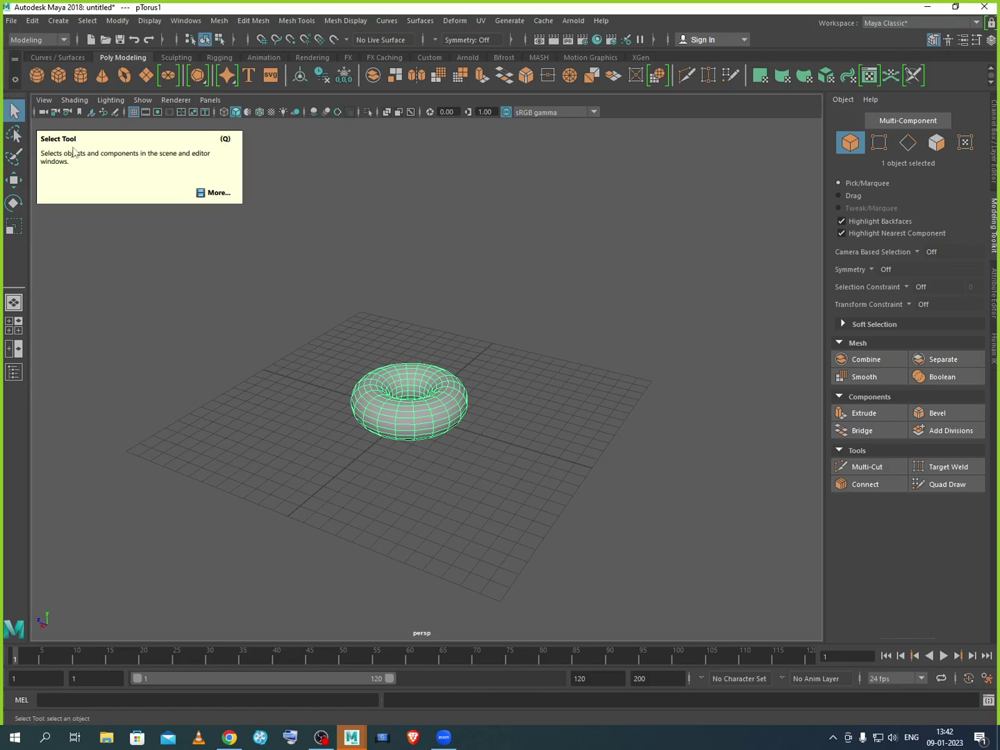
{"action": "left_click", "coordinate": [14, 181]}
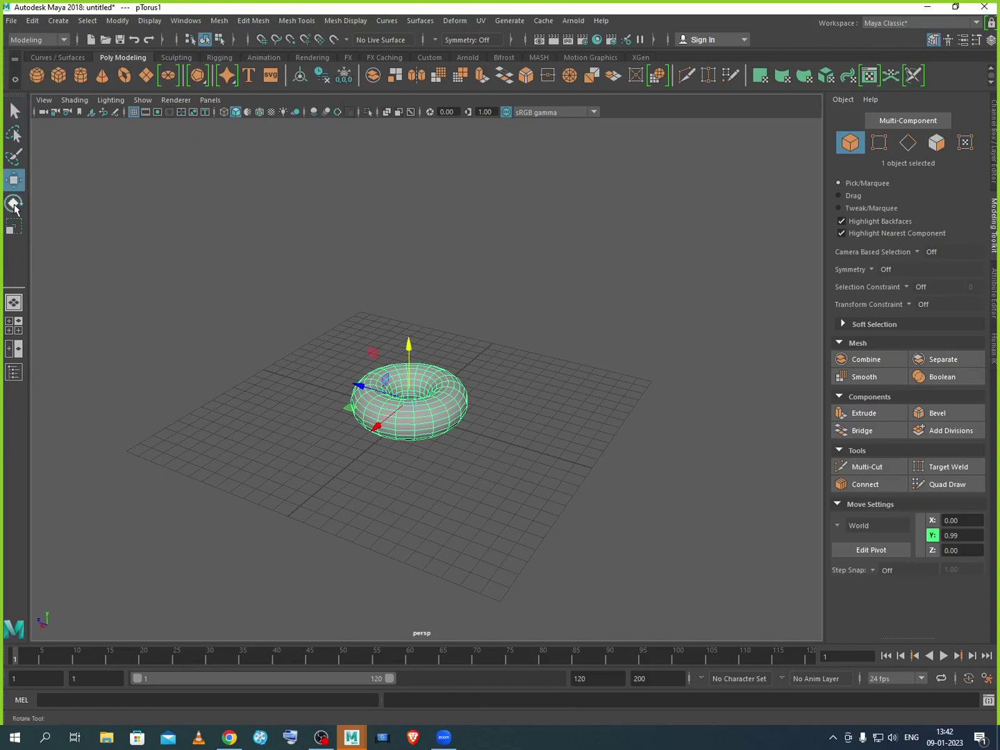
{"action": "left_click", "coordinate": [14, 204]}
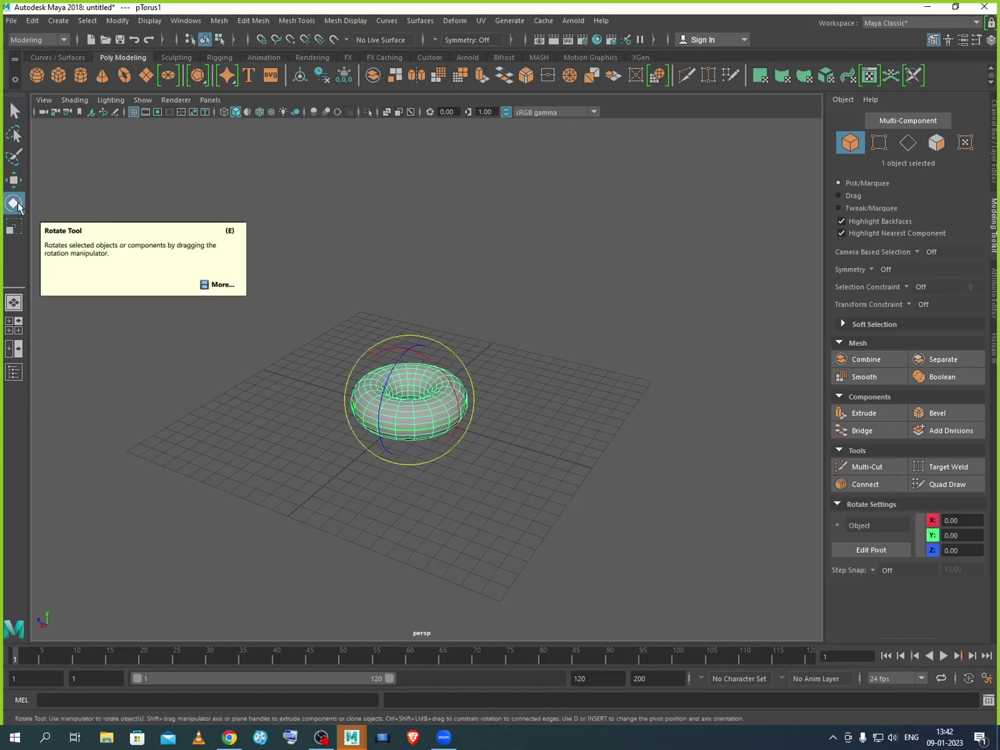
{"action": "left_click", "coordinate": [15, 226]}
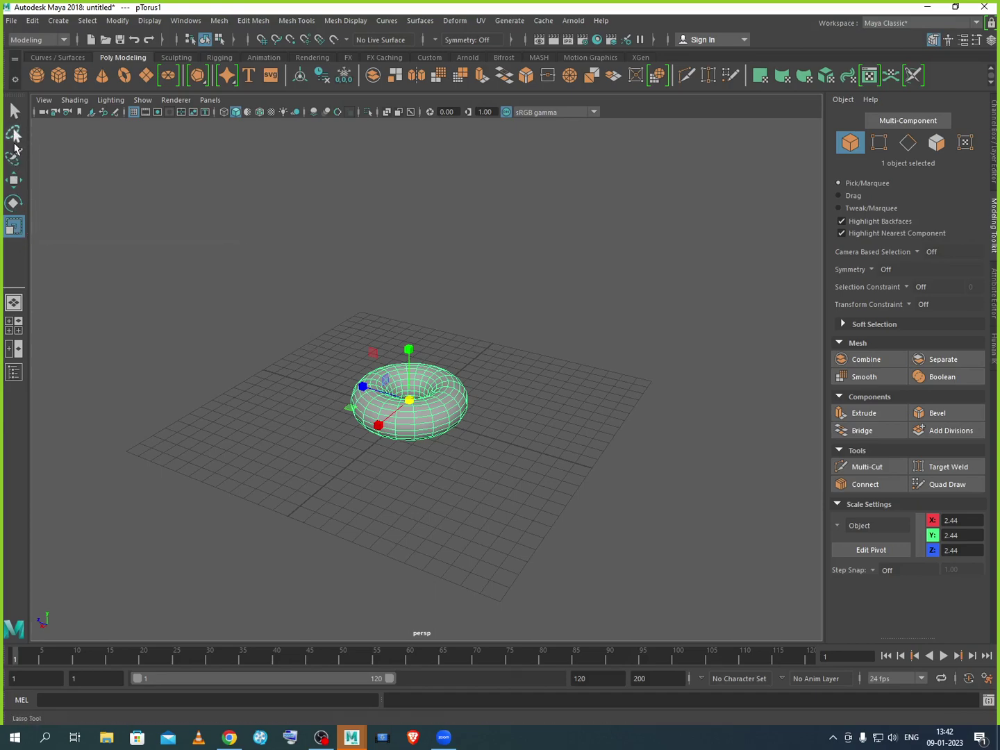
{"action": "left_click", "coordinate": [14, 113]}
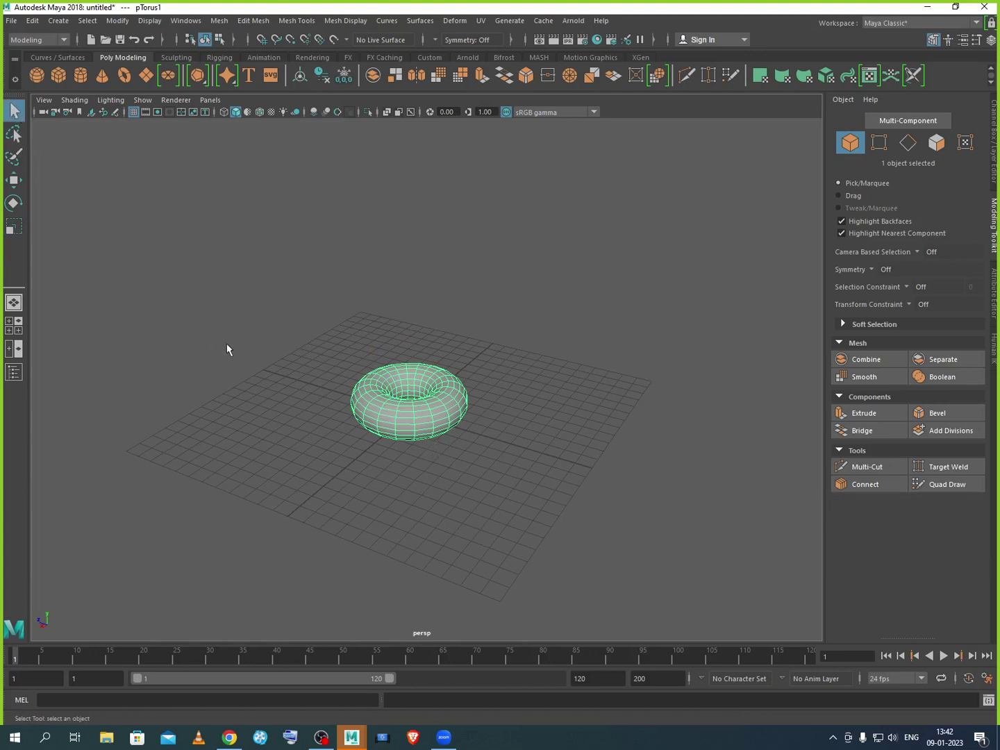
Duplicate the torus twice, spacing the copies in a row along the Z axis, and clear the selection.
{"action": "key", "text": "w"}
{"action": "key", "text": "ctrl+d"}
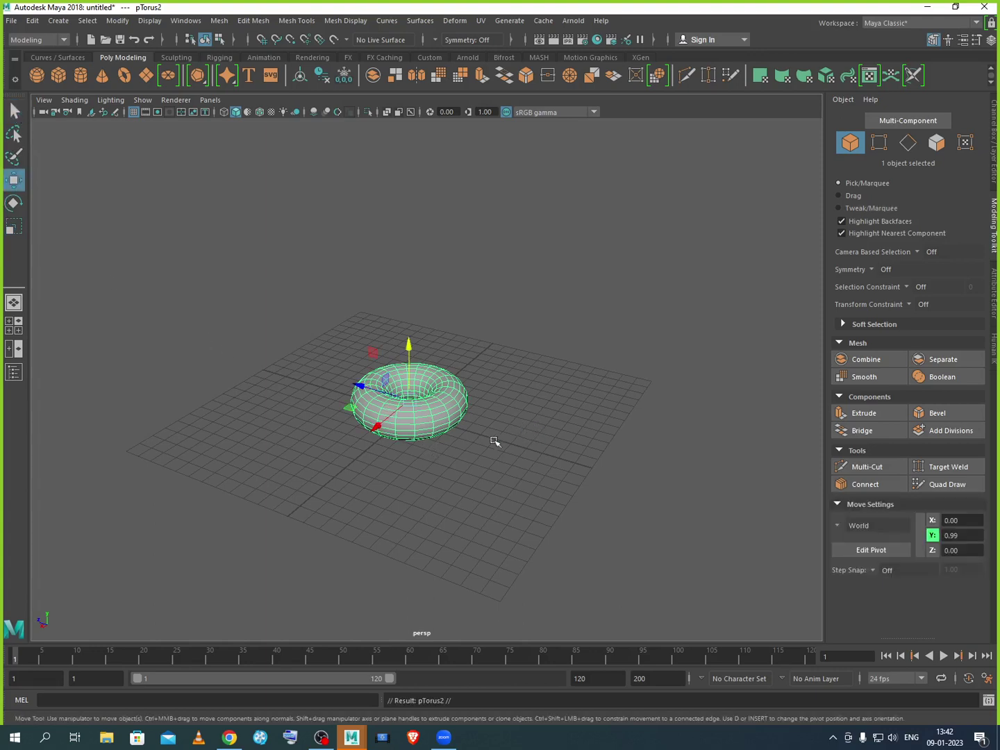
{"action": "left_click_drag", "start_coordinate": [357, 385], "coordinate": [654, 458]}
{"action": "key", "text": "ctrl+d"}
{"action": "left_click", "coordinate": [645, 563]}
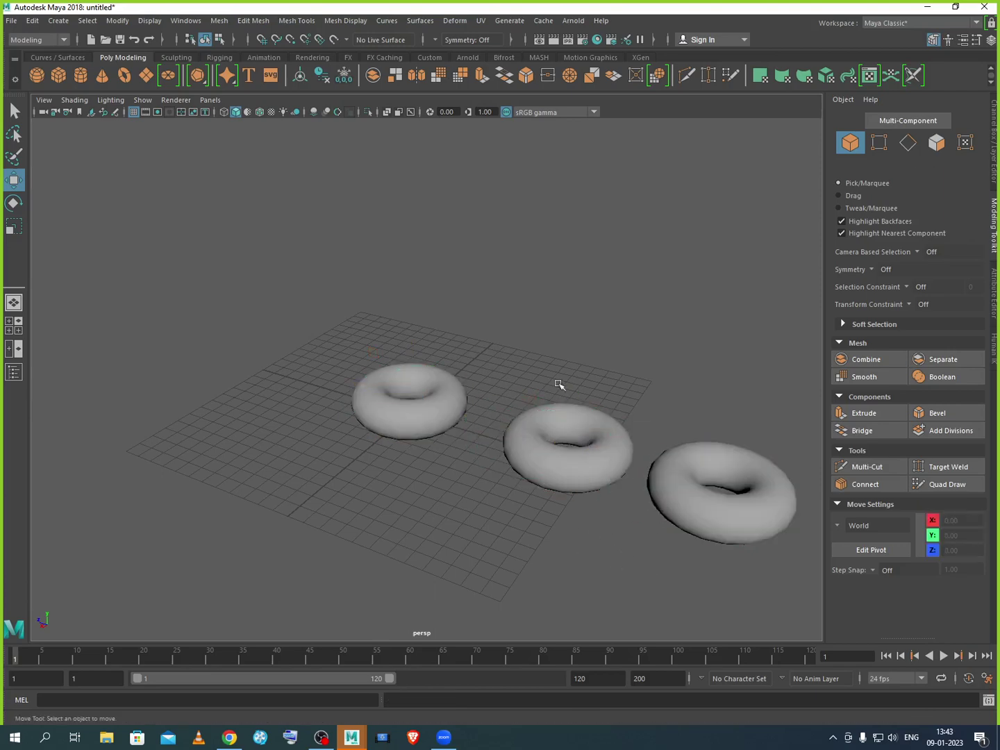
Select all three tori one by one with the Select Tool and remove the middle one from the selection.
{"action": "left_click", "coordinate": [15, 111]}
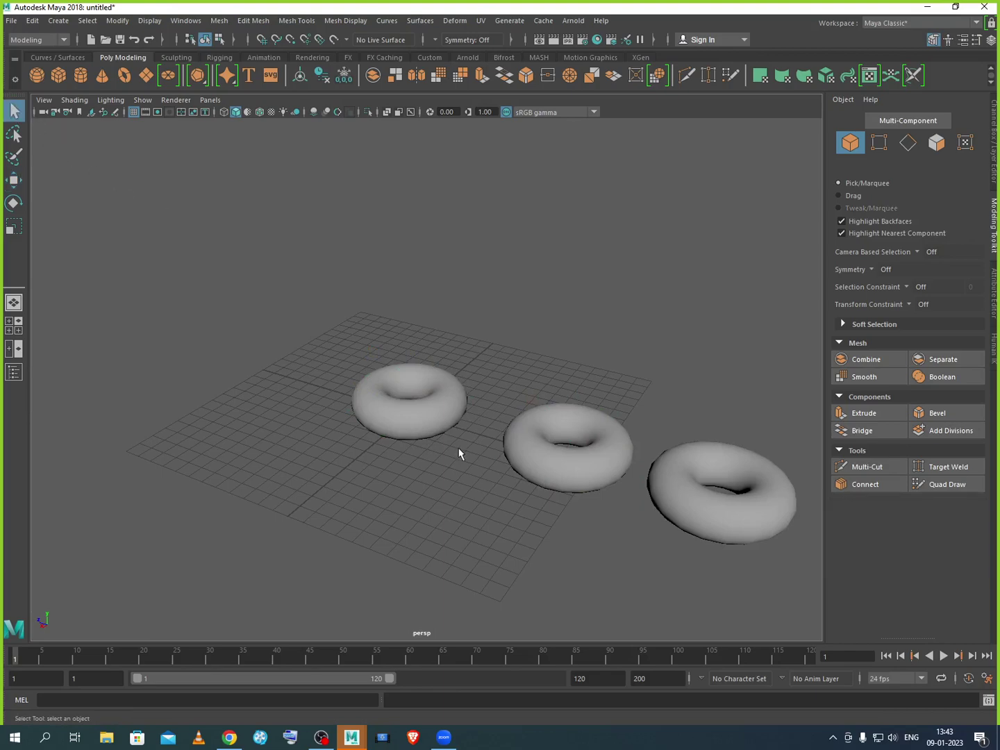
{"action": "left_click", "coordinate": [431, 425]}
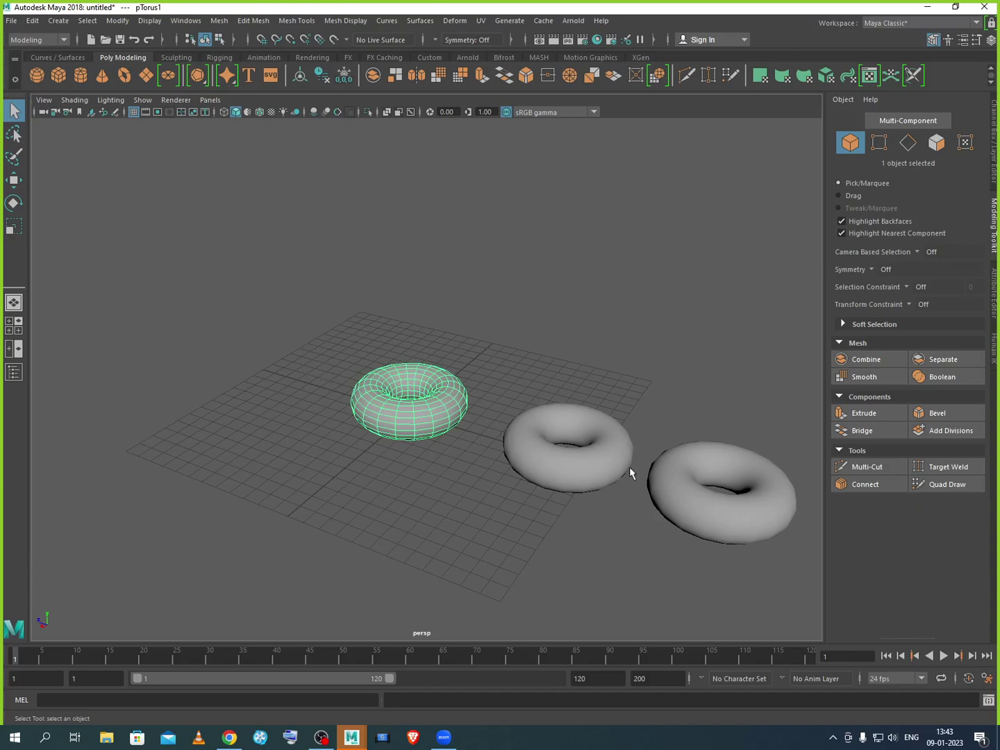
{"action": "left_click", "coordinate": [609, 460], "text": "shift"}
{"action": "left_click", "coordinate": [690, 505], "text": "shift"}
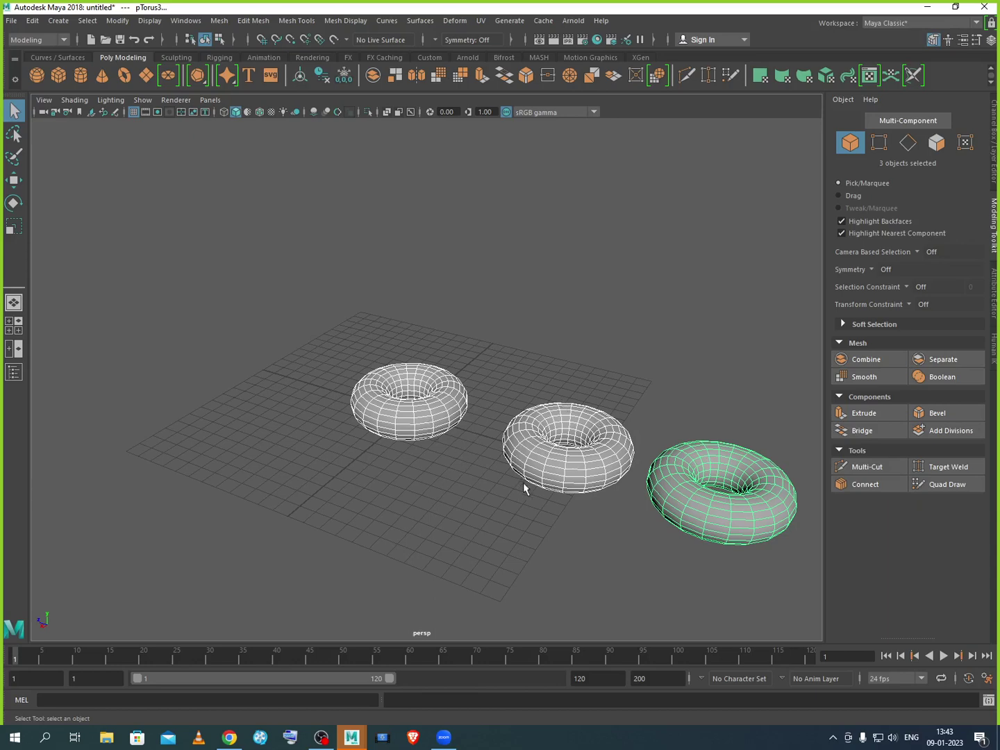
{"action": "left_click", "coordinate": [589, 475], "text": "ctrl"}
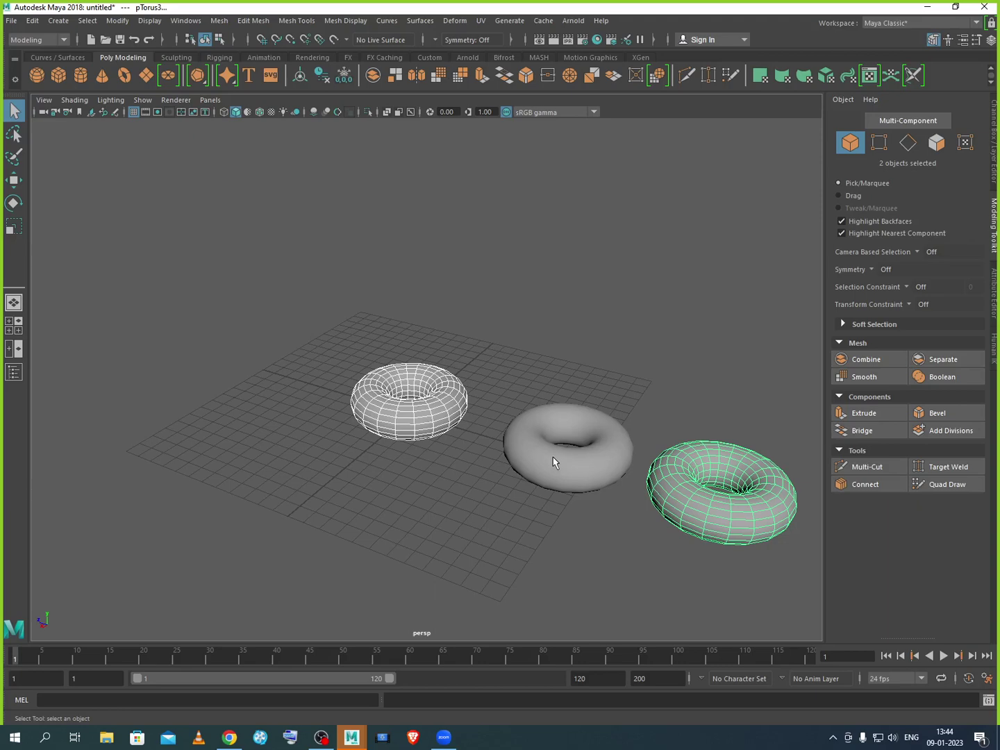
Repeat the additive selection of all three tori, deselect only the middle one, and clear the whole selection.
{"action": "left_click", "coordinate": [414, 459]}
{"action": "left_click", "coordinate": [412, 411]}
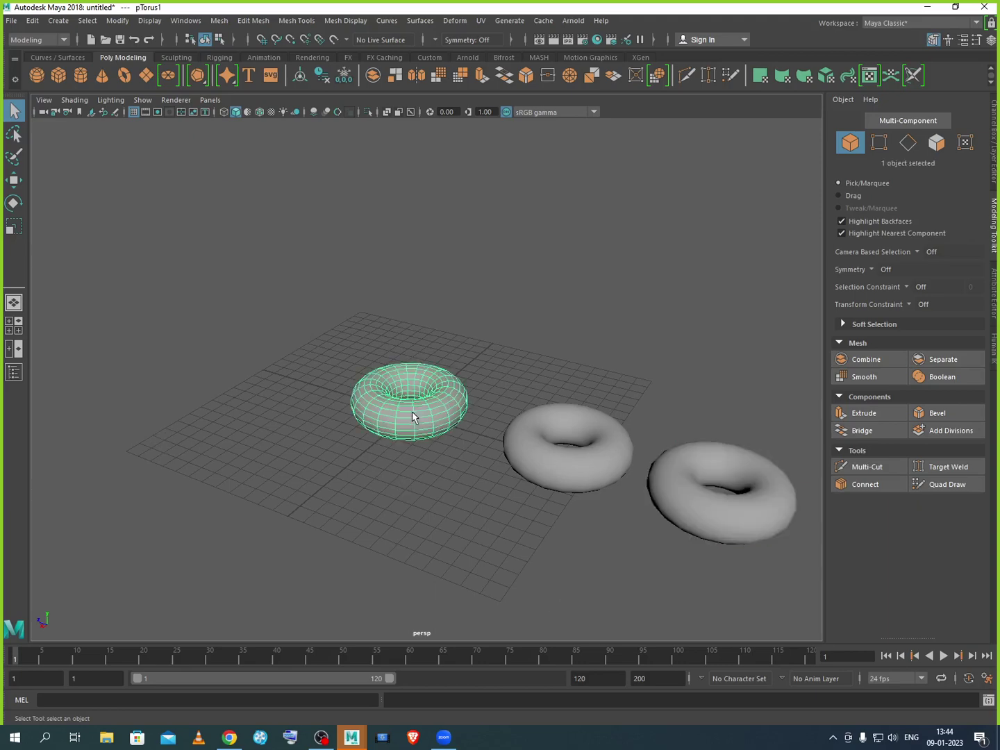
{"action": "left_click", "coordinate": [581, 471], "text": "shift"}
{"action": "left_click", "coordinate": [712, 509], "text": "shift"}
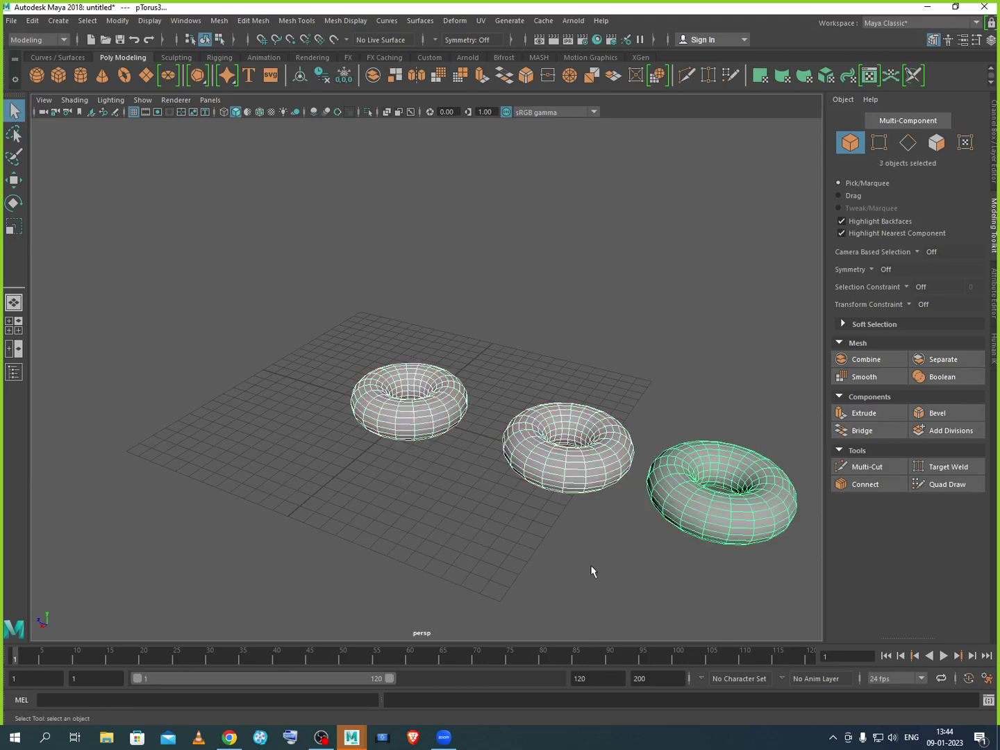
{"action": "left_click", "coordinate": [617, 459], "text": "ctrl"}
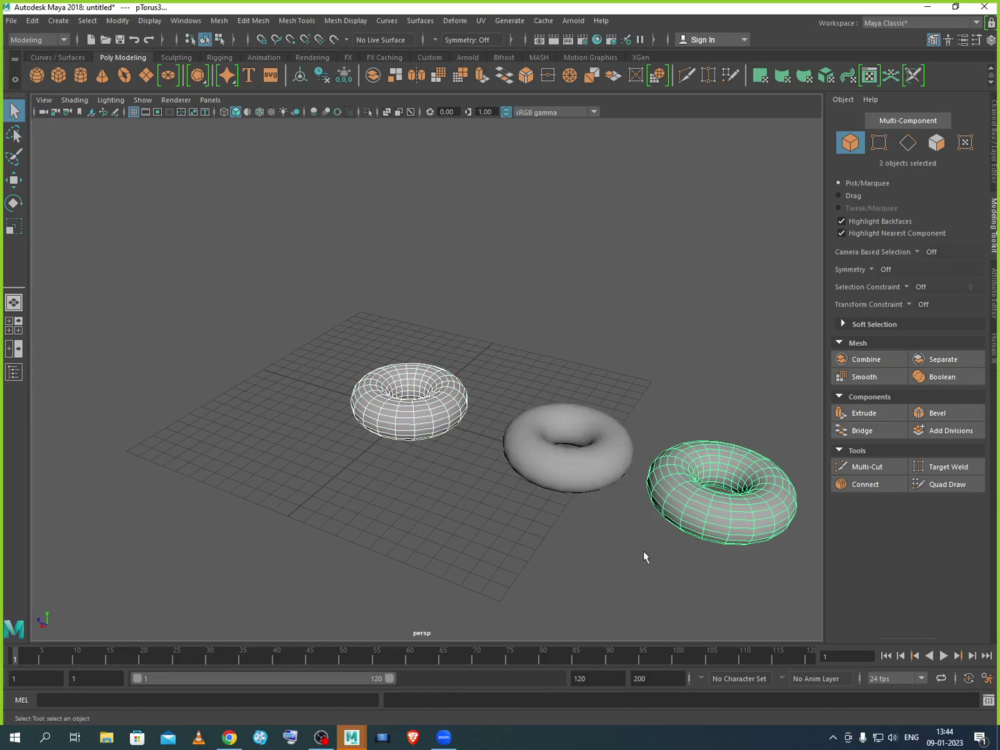
{"action": "left_click", "coordinate": [643, 552]}
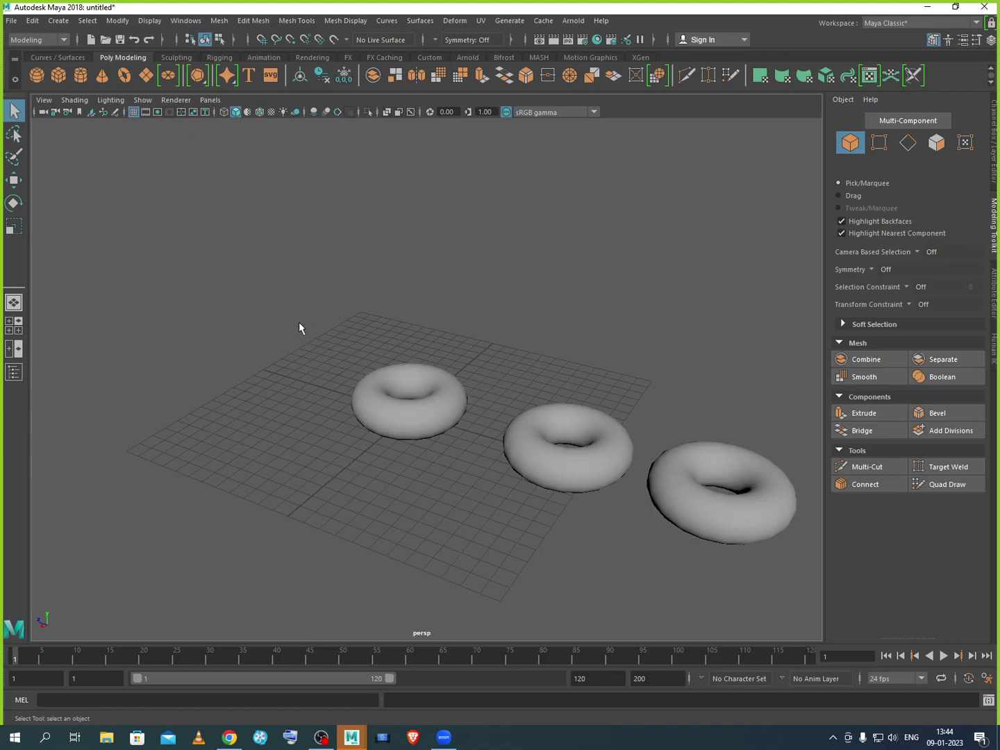
Marquee-select all three tori together several times, clearing the selection between attempts.
{"action": "left_click_drag", "start_coordinate": [300, 323], "coordinate": [784, 578]}
{"action": "left_click", "coordinate": [419, 545]}
{"action": "left_click_drag", "start_coordinate": [288, 332], "coordinate": [720, 553]}
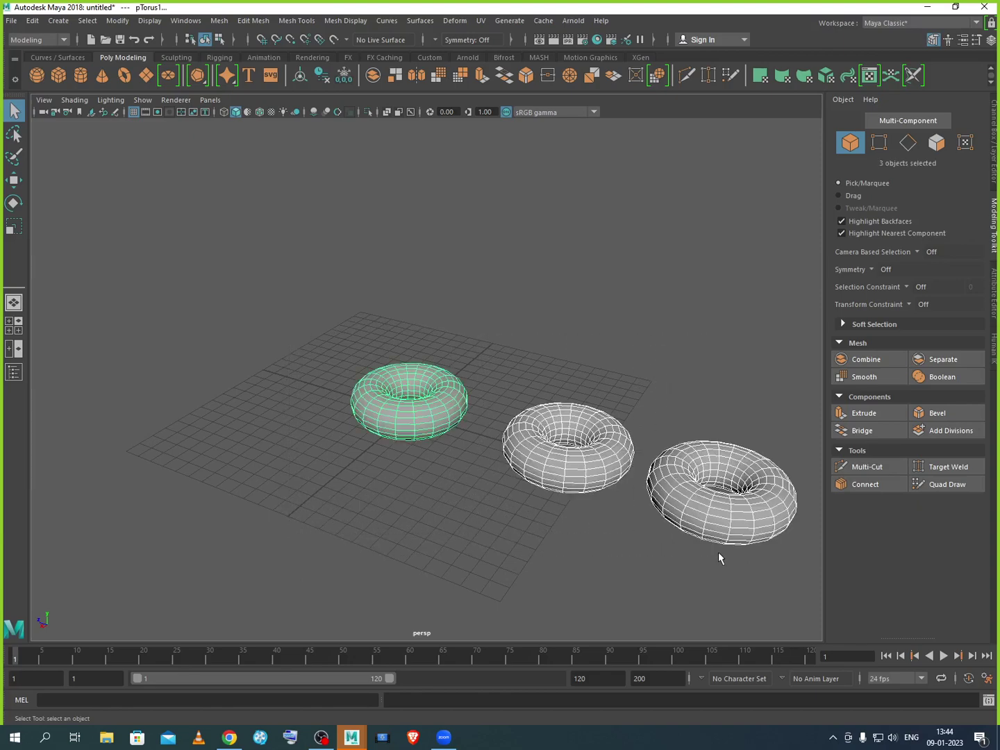
{"action": "left_click", "coordinate": [602, 520]}
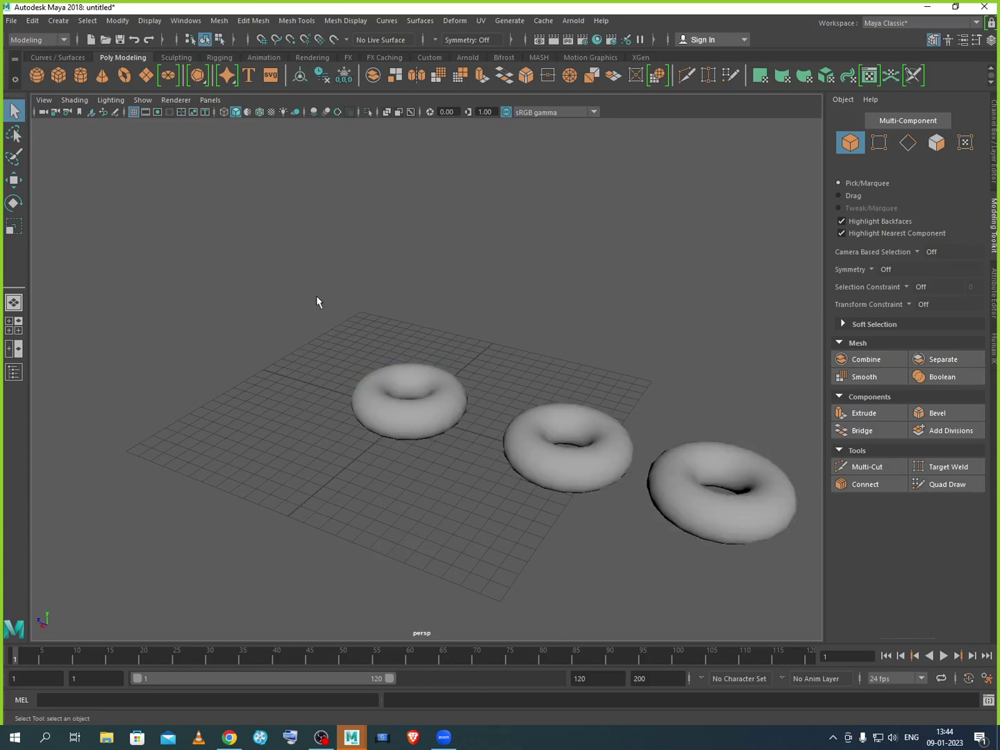
{"action": "left_click_drag", "start_coordinate": [317, 298], "coordinate": [791, 600]}
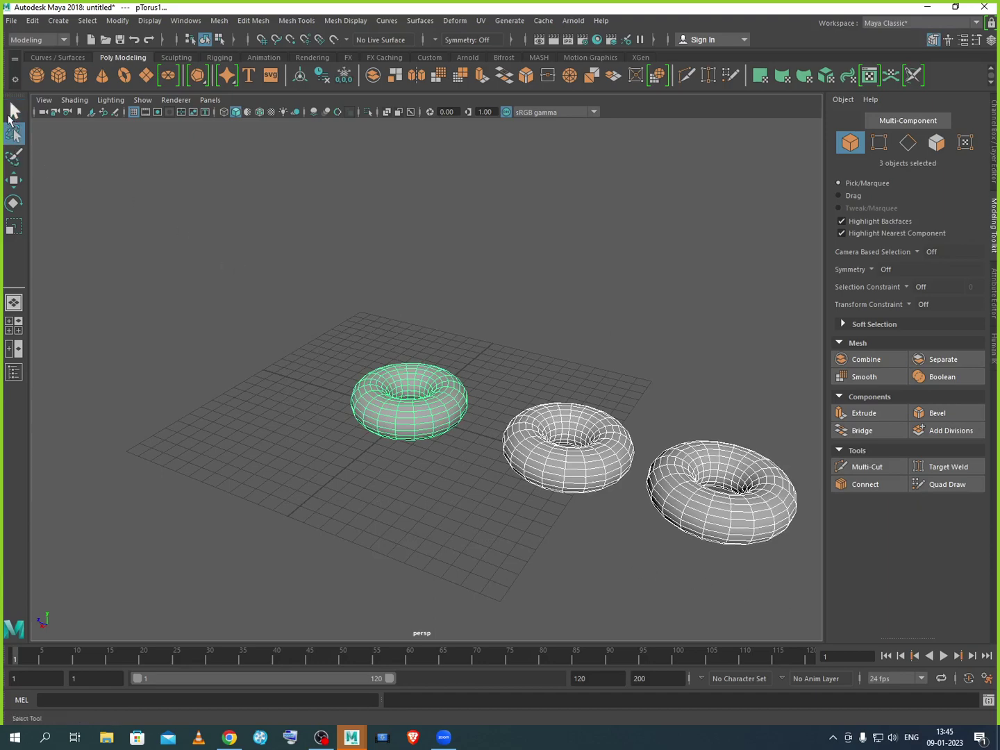
Frame the original torus and brush over its front half with the Paint Selection Tool to select vertices.
{"action": "key", "text": "5"}
{"action": "left_click", "coordinate": [400, 396]}
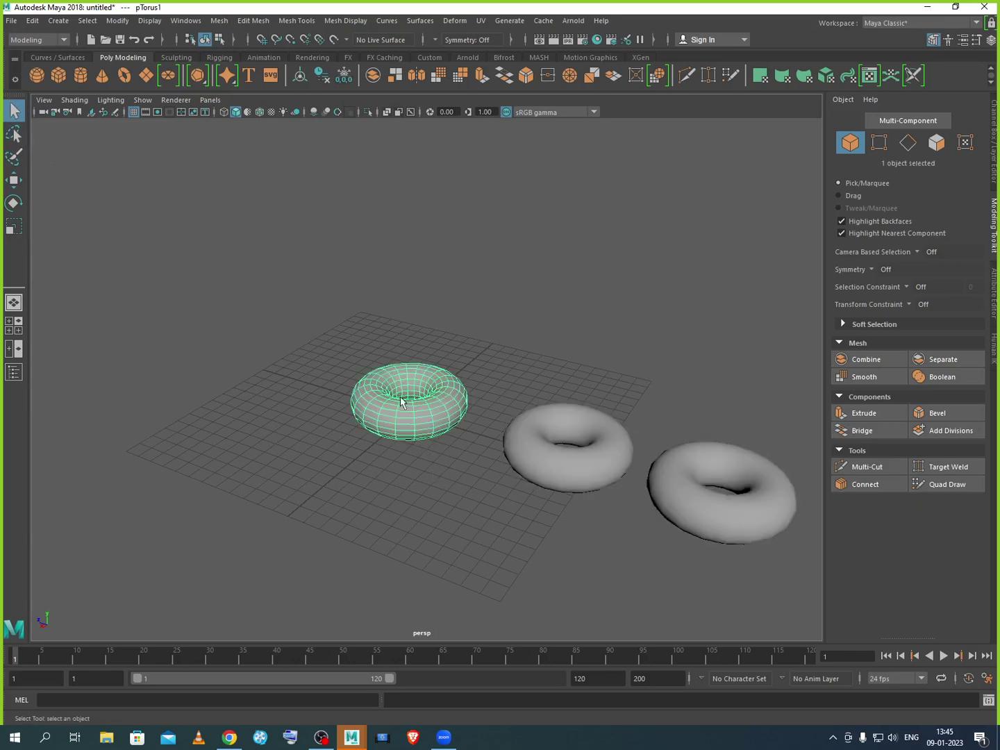
{"action": "key", "text": "f"}
{"action": "scroll", "coordinate": [417, 479], "scroll_direction": "up", "scroll_amount": 1}
{"action": "scroll", "coordinate": [451, 485], "scroll_direction": "down", "scroll_amount": 3}
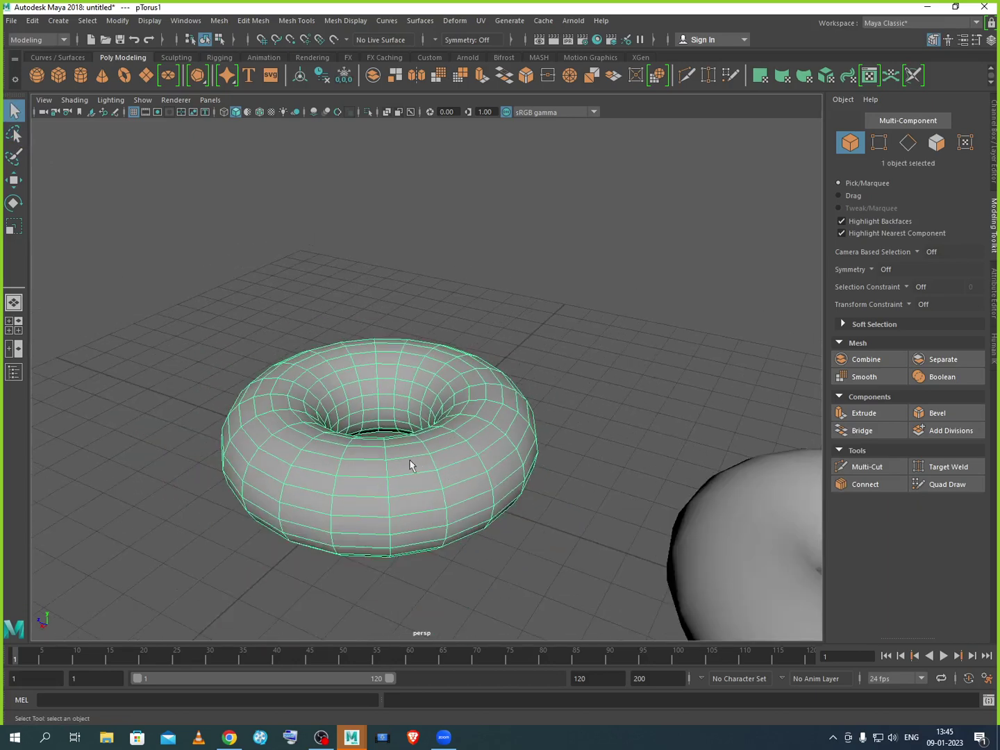
{"action": "left_click", "coordinate": [12, 165]}
{"action": "left_click_drag", "start_coordinate": [379, 469], "coordinate": [288, 466]}
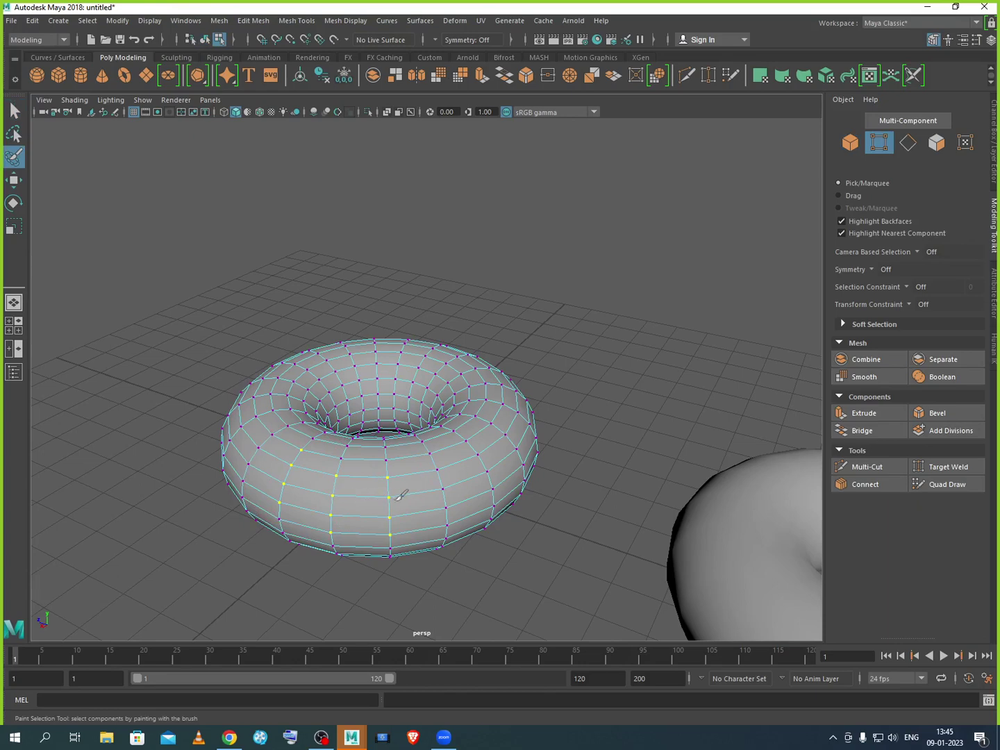
{"action": "mouse_move", "coordinate": [401, 495]}
{"action": "left_mouse_down"}
{"action": "mouse_move", "coordinate": [496, 405]}
{"action": "mouse_move", "coordinate": [440, 494]}
{"action": "mouse_move", "coordinate": [302, 458]}
{"action": "mouse_move", "coordinate": [435, 455]}
{"action": "mouse_move", "coordinate": [277, 470]}
{"action": "mouse_move", "coordinate": [353, 509]}
{"action": "mouse_move", "coordinate": [512, 474]}
{"action": "left_mouse_up"}
{"action": "mouse_move", "coordinate": [422, 496]}
{"action": "left_mouse_down"}
{"action": "mouse_move", "coordinate": [285, 436]}
{"action": "mouse_move", "coordinate": [301, 451]}
{"action": "mouse_move", "coordinate": [491, 434]}
{"action": "mouse_move", "coordinate": [382, 475]}
{"action": "left_mouse_up"}
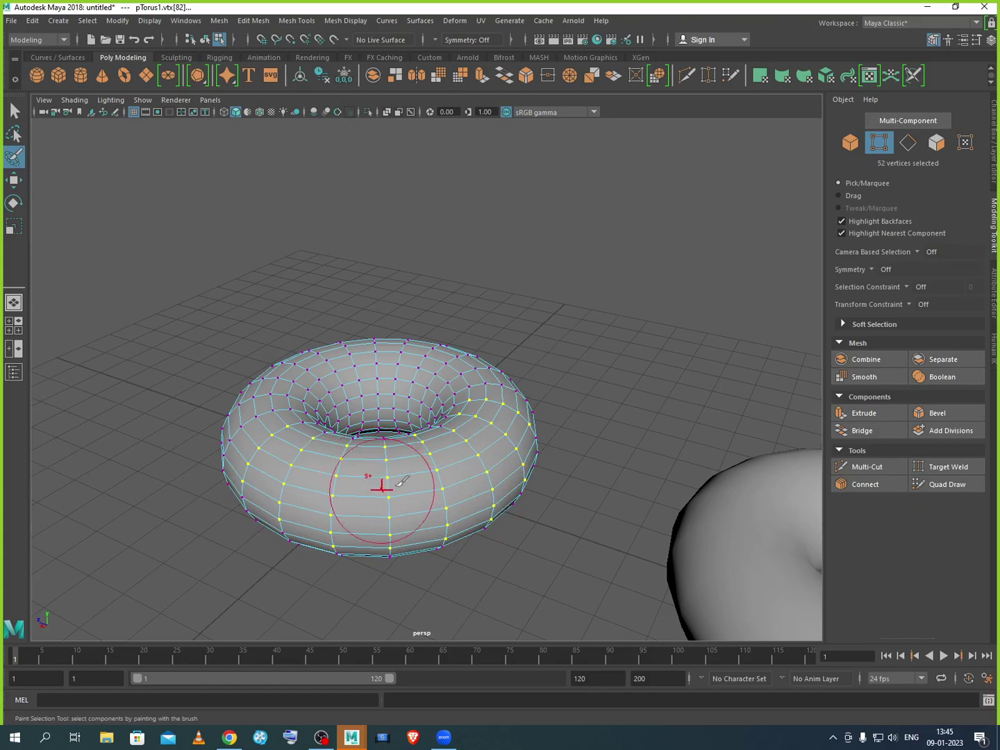
Leave the Paint Selection Tool for the Select Tool and return the torus to Object Mode.
{"action": "right_click", "coordinate": [315, 403]}
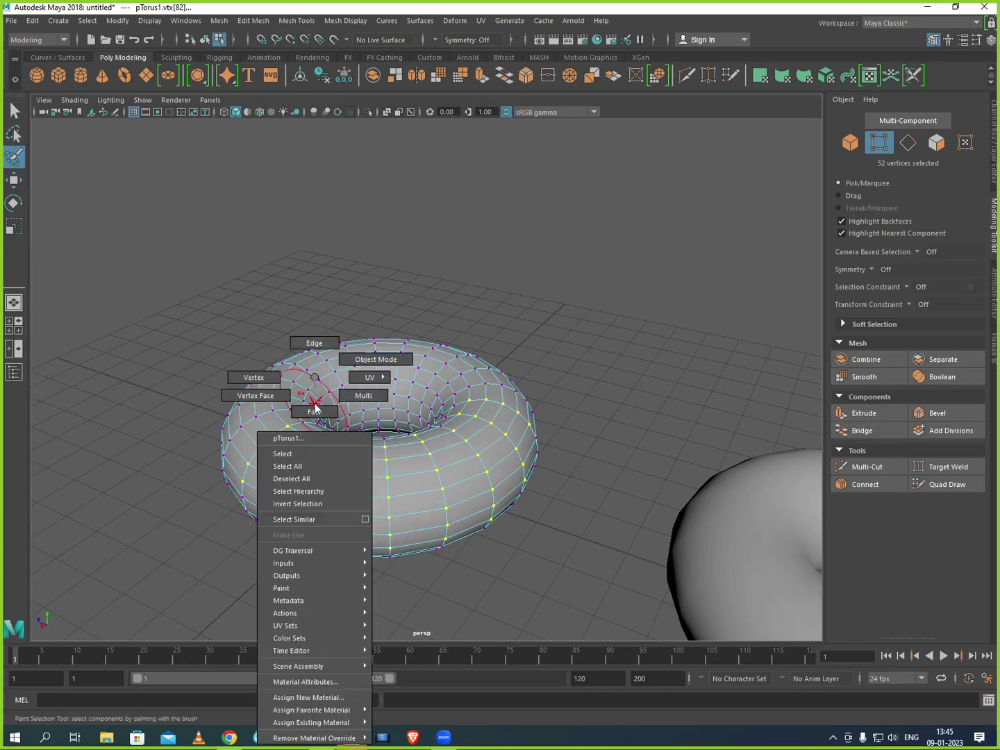
{"action": "left_click", "coordinate": [366, 361]}
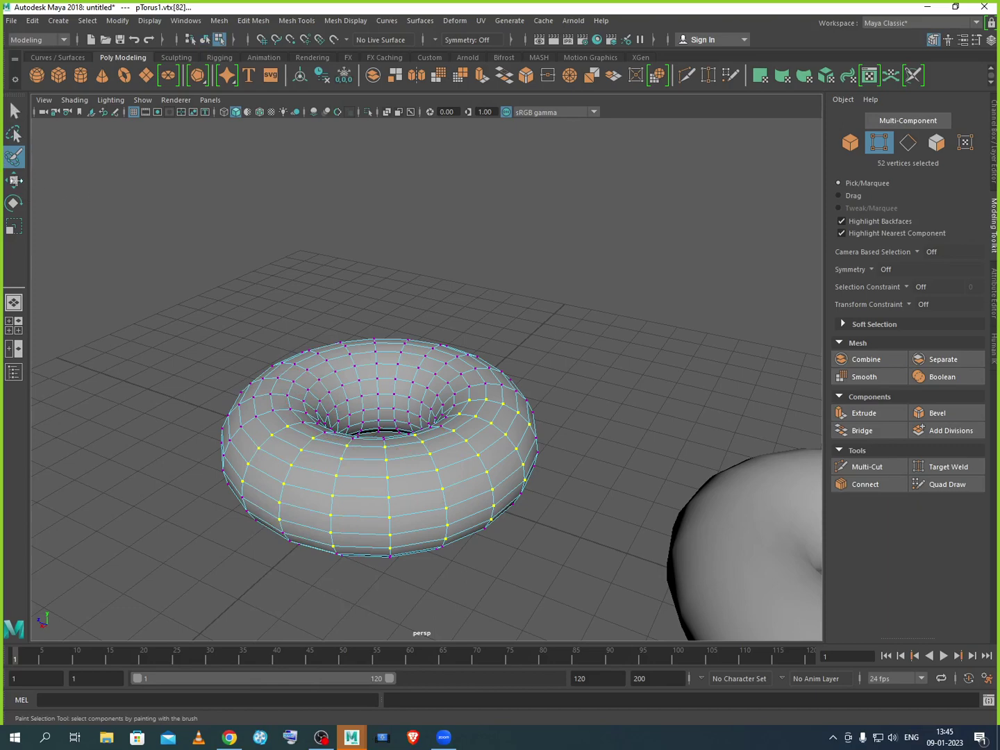
{"action": "left_click", "coordinate": [13, 111]}
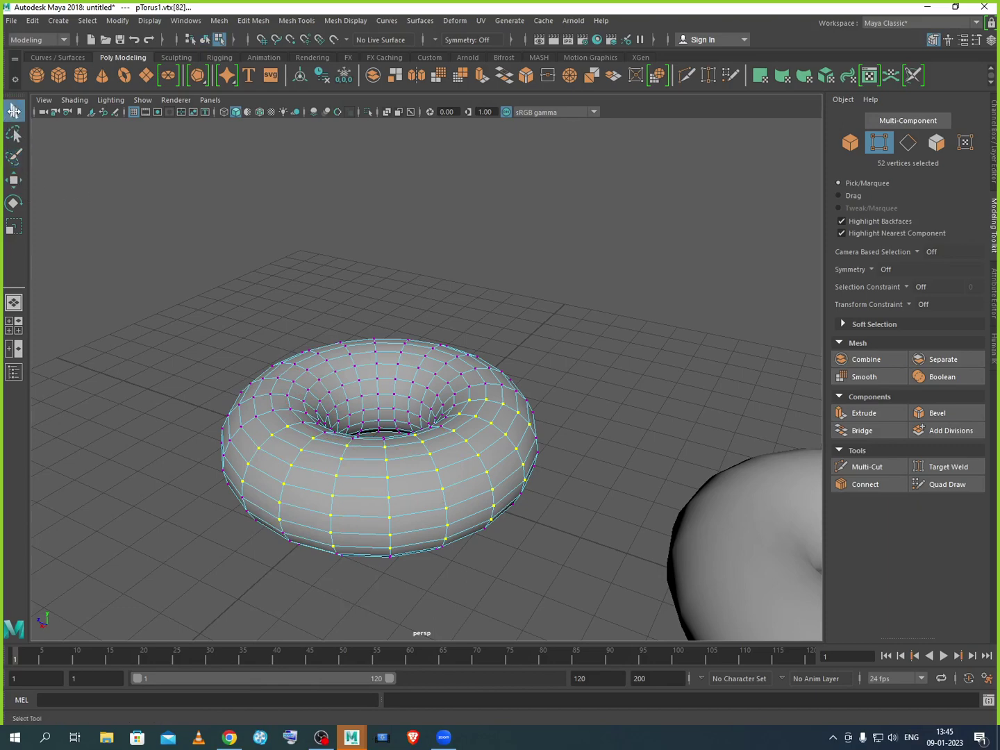
{"action": "right_click", "coordinate": [336, 452]}
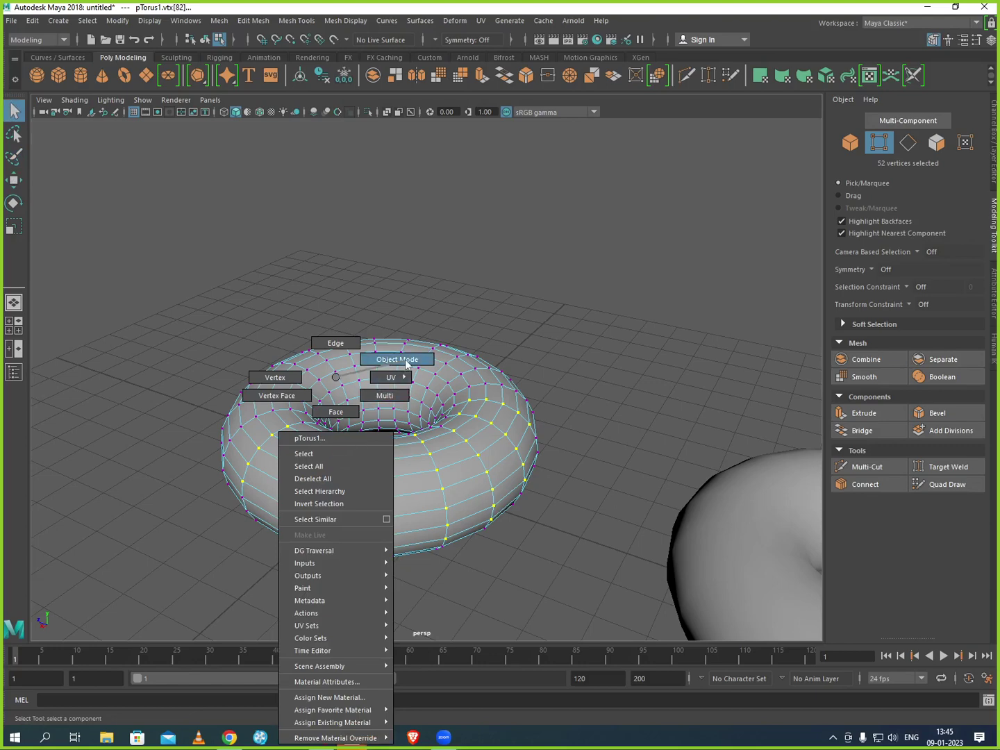
{"action": "left_click", "coordinate": [398, 359]}
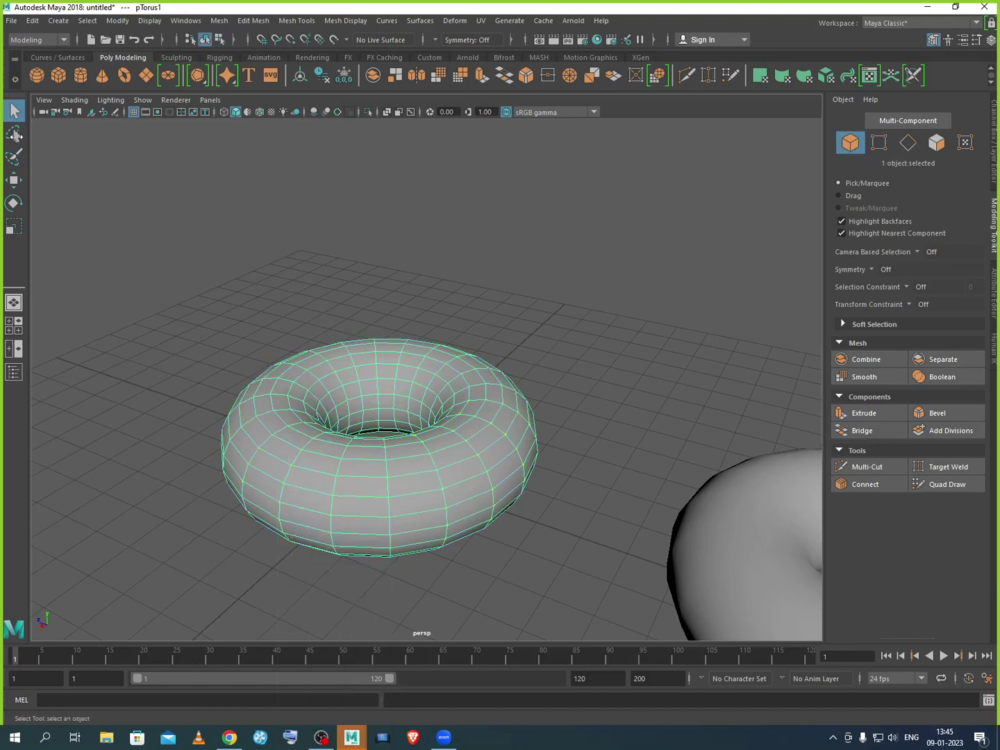
Switch to the Lasso Tool and encircle the original torus and the middle copy to select both.
{"action": "left_click", "coordinate": [14, 134]}
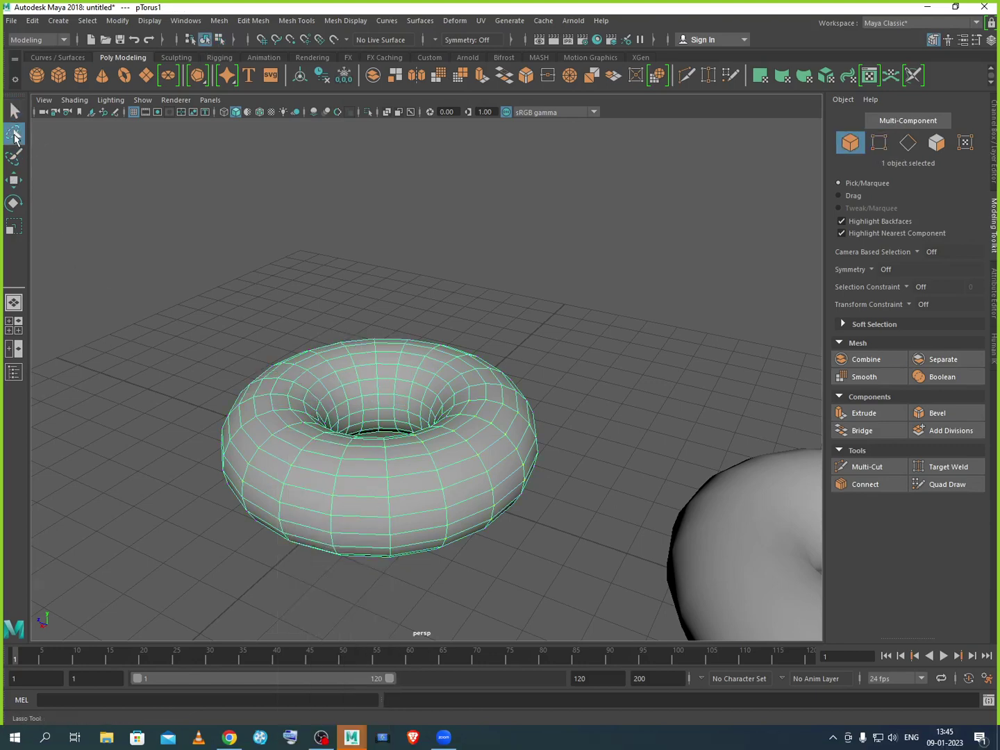
{"action": "scroll", "coordinate": [384, 369], "scroll_direction": "down", "scroll_amount": 6}
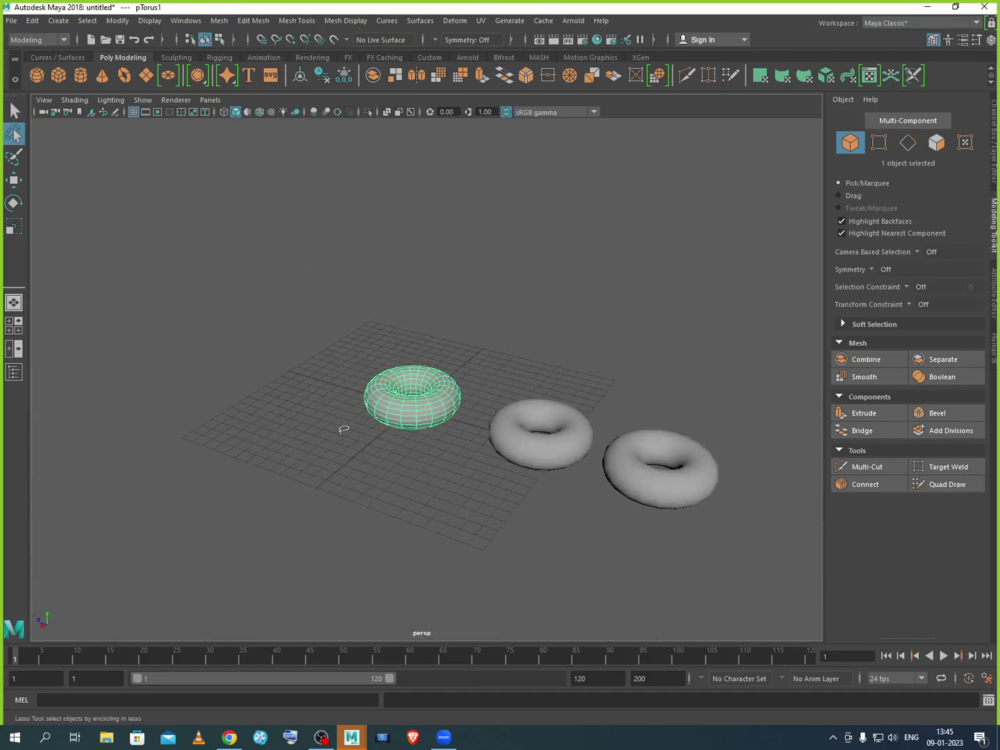
{"action": "left_click", "coordinate": [456, 334]}
{"action": "mouse_move", "coordinate": [448, 334]}
{"action": "left_mouse_down"}
{"action": "mouse_move", "coordinate": [410, 333]}
{"action": "mouse_move", "coordinate": [327, 409]}
{"action": "mouse_move", "coordinate": [430, 458]}
{"action": "mouse_move", "coordinate": [535, 471]}
{"action": "mouse_move", "coordinate": [582, 466]}
{"action": "mouse_move", "coordinate": [596, 425]}
{"action": "left_mouse_up"}
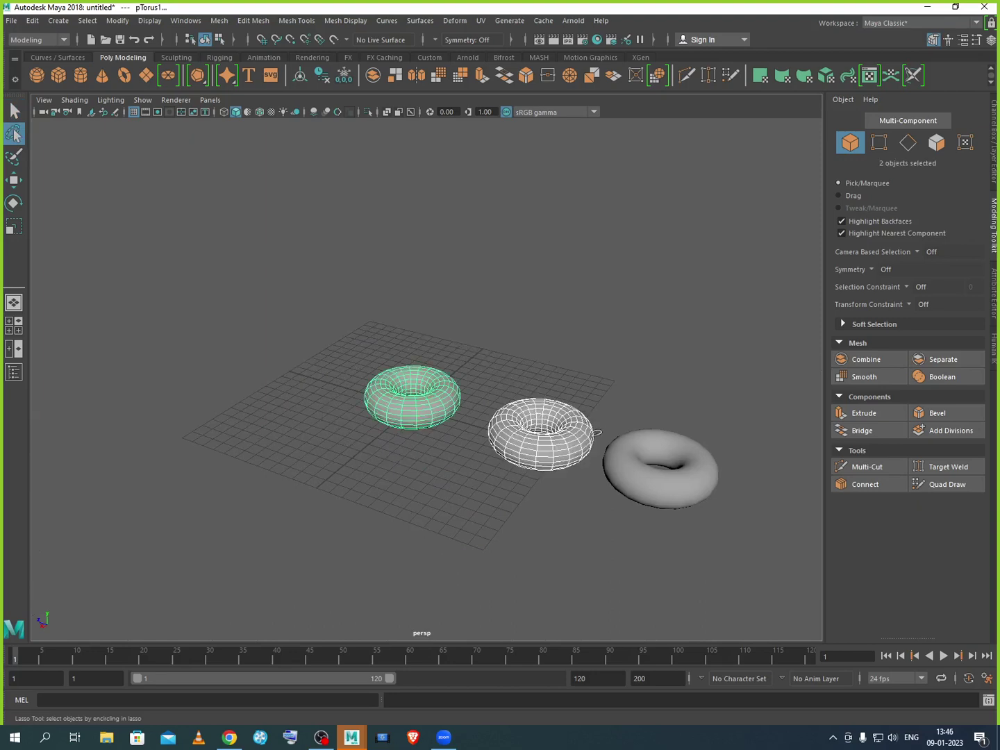
Practise lasso selection by encircling the farthest torus copy on its own and the original torus on its own.
{"action": "mouse_move", "coordinate": [395, 327]}
{"action": "left_mouse_down"}
{"action": "mouse_move", "coordinate": [304, 425]}
{"action": "mouse_move", "coordinate": [425, 478]}
{"action": "mouse_move", "coordinate": [490, 399]}
{"action": "mouse_move", "coordinate": [559, 379]}
{"action": "mouse_move", "coordinate": [601, 434]}
{"action": "mouse_move", "coordinate": [732, 524]}
{"action": "mouse_move", "coordinate": [640, 272]}
{"action": "mouse_move", "coordinate": [513, 274]}
{"action": "left_mouse_up"}
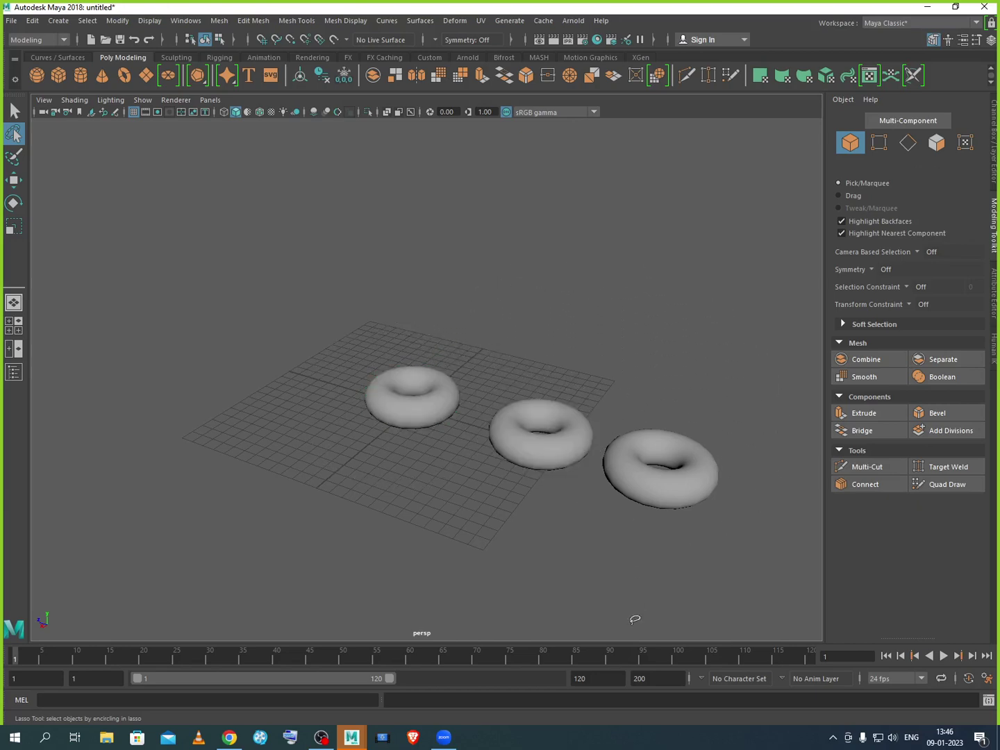
{"action": "mouse_move", "coordinate": [400, 328]}
{"action": "left_mouse_down"}
{"action": "mouse_move", "coordinate": [365, 484]}
{"action": "mouse_move", "coordinate": [531, 366]}
{"action": "mouse_move", "coordinate": [604, 435]}
{"action": "mouse_move", "coordinate": [762, 493]}
{"action": "mouse_move", "coordinate": [667, 292]}
{"action": "mouse_move", "coordinate": [663, 335]}
{"action": "left_mouse_up"}
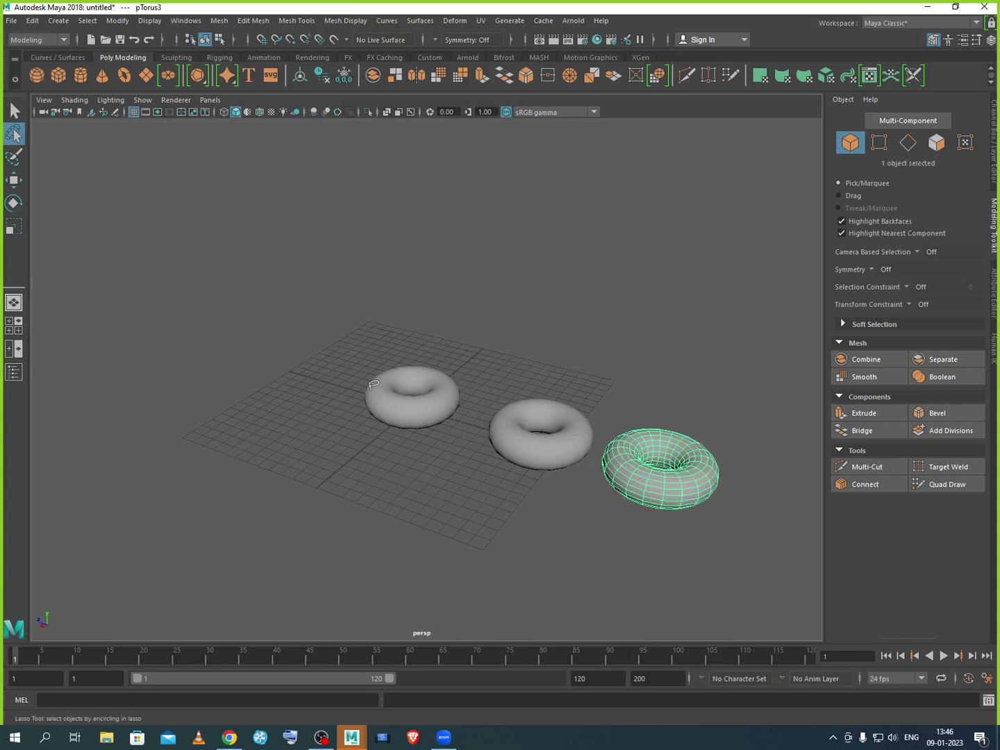
{"action": "mouse_move", "coordinate": [353, 326]}
{"action": "left_mouse_down"}
{"action": "mouse_move", "coordinate": [324, 401]}
{"action": "mouse_move", "coordinate": [437, 444]}
{"action": "mouse_move", "coordinate": [479, 318]}
{"action": "left_mouse_up"}
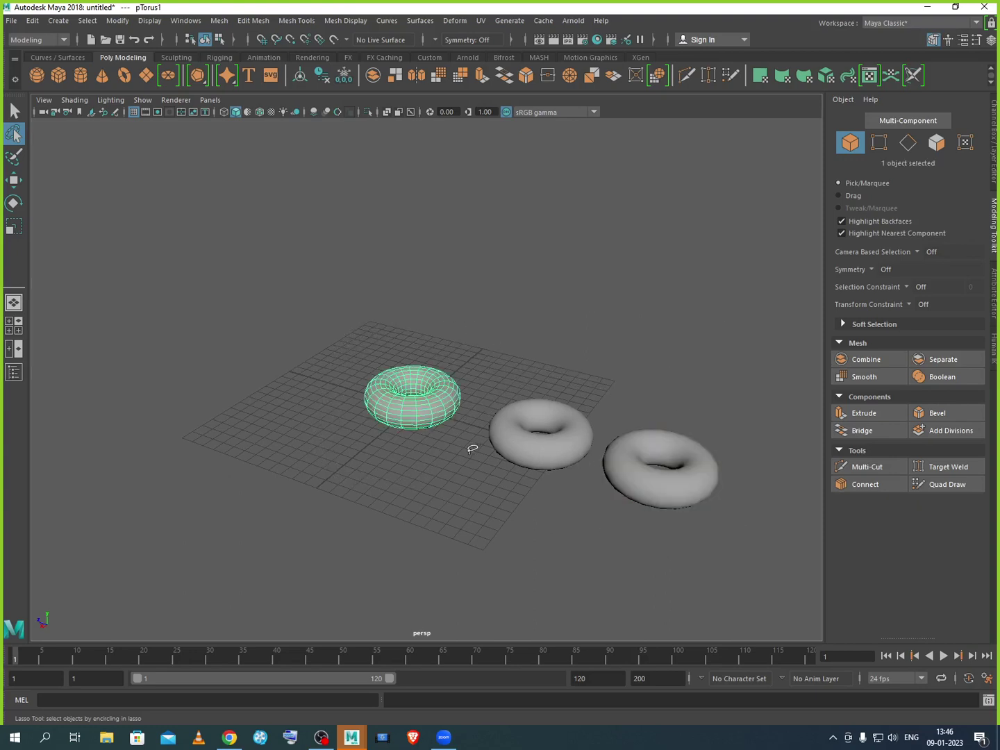
Clear the selection with further lasso strokes and lasso only the farthest torus copy.
{"action": "mouse_move", "coordinate": [344, 345]}
{"action": "left_mouse_down"}
{"action": "mouse_move", "coordinate": [358, 440]}
{"action": "mouse_move", "coordinate": [611, 391]}
{"action": "mouse_move", "coordinate": [587, 528]}
{"action": "mouse_move", "coordinate": [748, 290]}
{"action": "mouse_move", "coordinate": [212, 296]}
{"action": "mouse_move", "coordinate": [209, 347]}
{"action": "left_mouse_up"}
{"action": "left_click", "coordinate": [334, 372]}
{"action": "mouse_move", "coordinate": [332, 362]}
{"action": "left_mouse_down"}
{"action": "mouse_move", "coordinate": [441, 439]}
{"action": "mouse_move", "coordinate": [542, 377]}
{"action": "mouse_move", "coordinate": [602, 456]}
{"action": "mouse_move", "coordinate": [773, 447]}
{"action": "mouse_move", "coordinate": [702, 316]}
{"action": "left_mouse_up"}
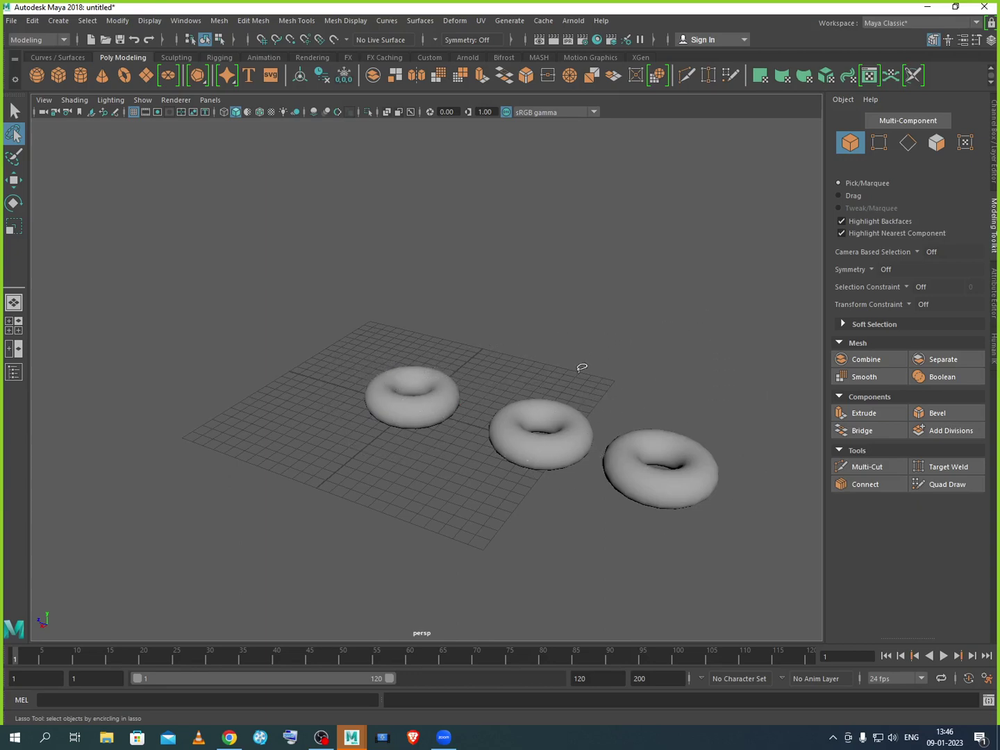
{"action": "mouse_move", "coordinate": [579, 365]}
{"action": "left_mouse_down"}
{"action": "mouse_move", "coordinate": [425, 459]}
{"action": "mouse_move", "coordinate": [531, 461]}
{"action": "mouse_move", "coordinate": [680, 509]}
{"action": "mouse_move", "coordinate": [647, 474]}
{"action": "left_mouse_up"}
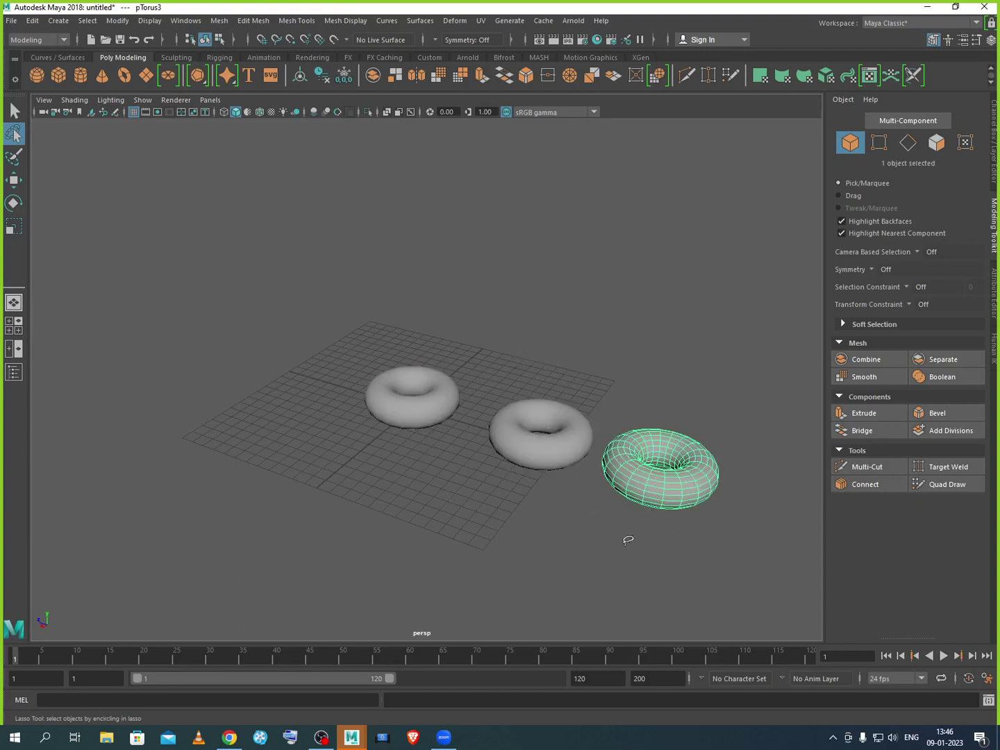
Encircle the middle torus copy and the original torus in separate lasso strokes, ending with only the original torus selected.
{"action": "mouse_move", "coordinate": [490, 462]}
{"action": "left_mouse_down"}
{"action": "mouse_move", "coordinate": [556, 443]}
{"action": "mouse_move", "coordinate": [504, 431]}
{"action": "left_mouse_up"}
{"action": "mouse_move", "coordinate": [359, 436]}
{"action": "left_mouse_down"}
{"action": "mouse_move", "coordinate": [439, 452]}
{"action": "mouse_move", "coordinate": [428, 400]}
{"action": "mouse_move", "coordinate": [362, 435]}
{"action": "left_mouse_up"}
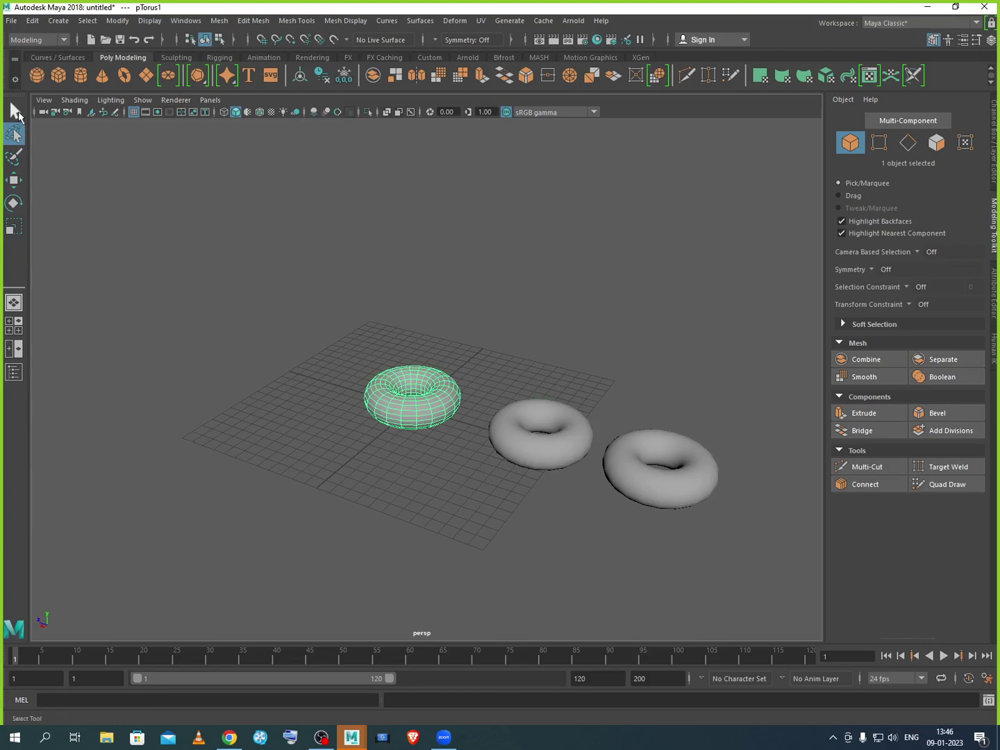
Practise picking individual tori and marquee-selecting across them with the Select Tool, and clear the selection.
{"action": "left_click", "coordinate": [14, 112]}
{"action": "left_click", "coordinate": [485, 455]}
{"action": "left_click", "coordinate": [511, 445]}
{"action": "left_click", "coordinate": [430, 409]}
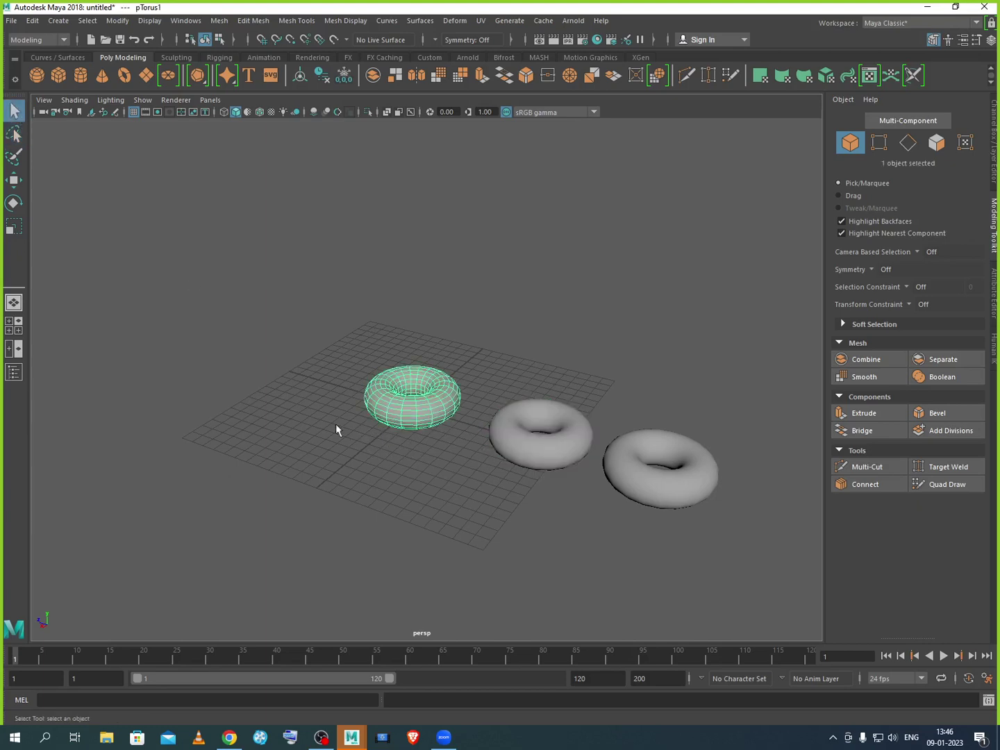
{"action": "left_click_drag", "start_coordinate": [355, 397], "coordinate": [706, 530]}
{"action": "left_click", "coordinate": [671, 501]}
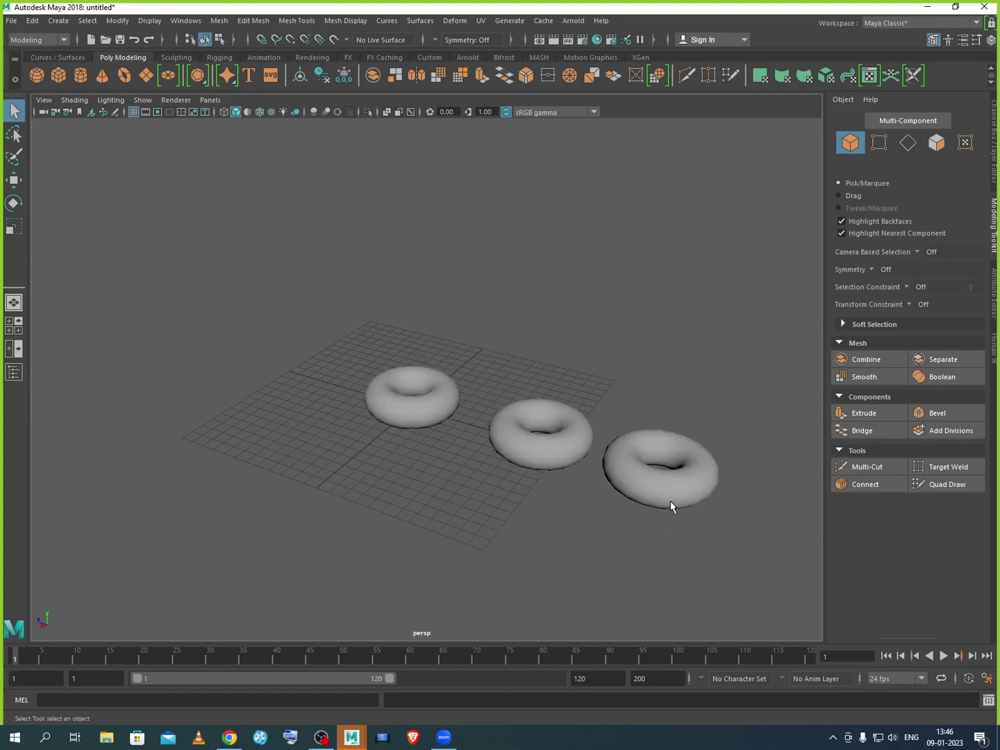
Lasso the original torus and the middle copy together, and return to the Select Tool.
{"action": "left_click", "coordinate": [15, 134]}
{"action": "mouse_move", "coordinate": [323, 377]}
{"action": "left_mouse_down"}
{"action": "mouse_move", "coordinate": [486, 519]}
{"action": "mouse_move", "coordinate": [602, 438]}
{"action": "mouse_move", "coordinate": [525, 366]}
{"action": "left_mouse_up"}
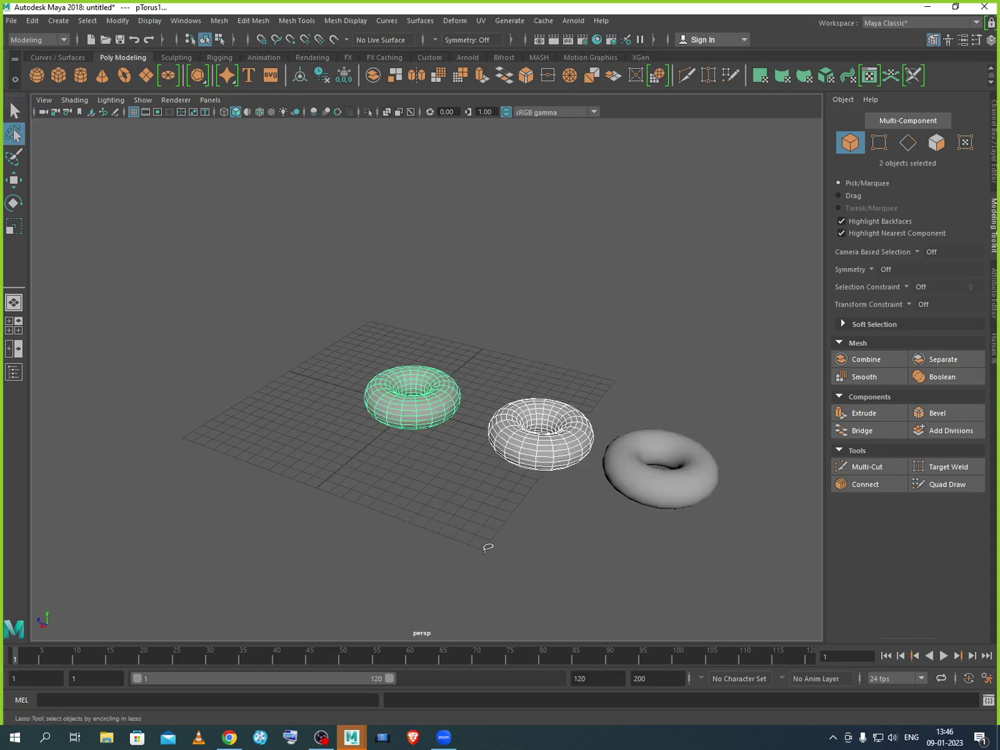
{"action": "left_click", "coordinate": [14, 110]}
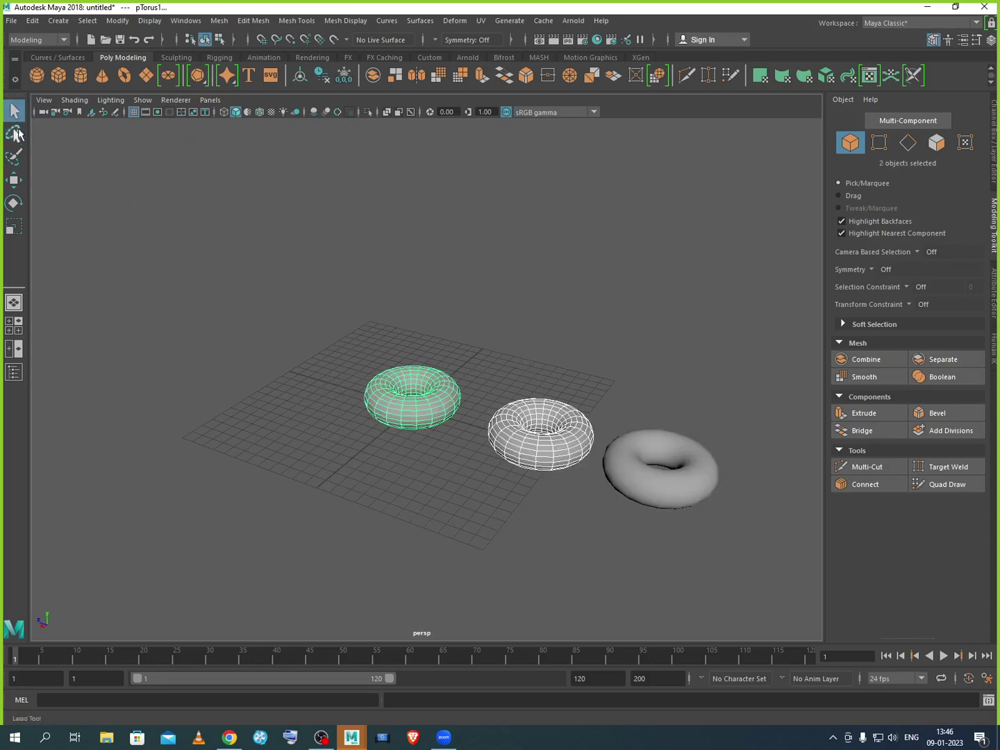
Select only the original torus and paint over its surface with the Paint Selection Tool to select its vertices.
{"action": "scroll", "coordinate": [472, 429], "scroll_direction": "up", "scroll_amount": 5}
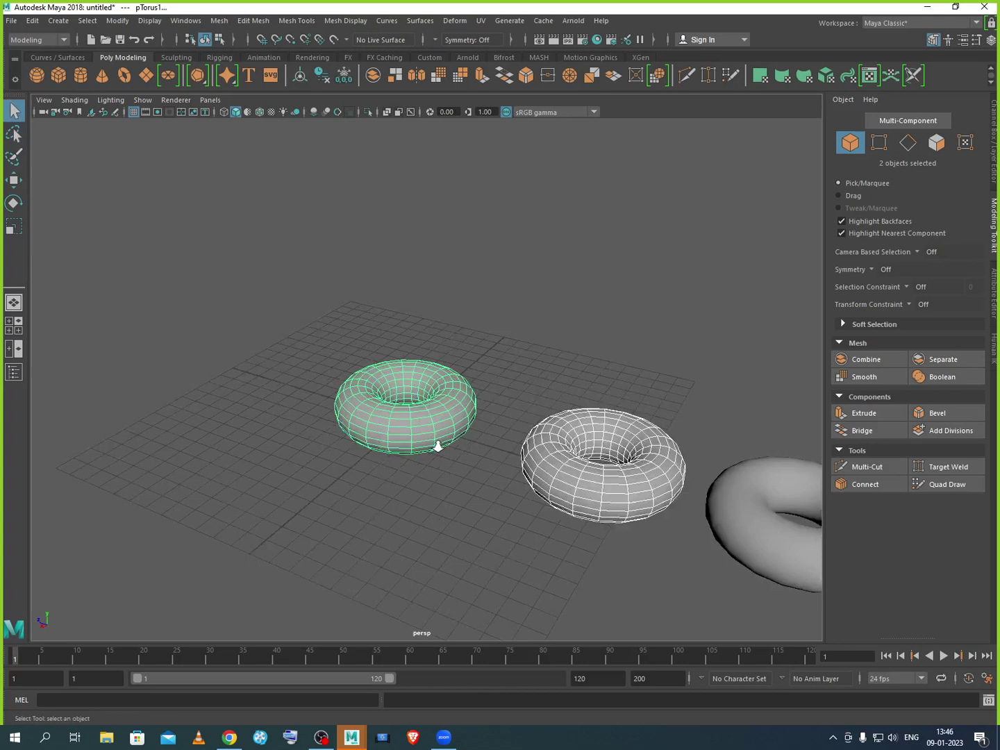
{"action": "left_click", "coordinate": [431, 497]}
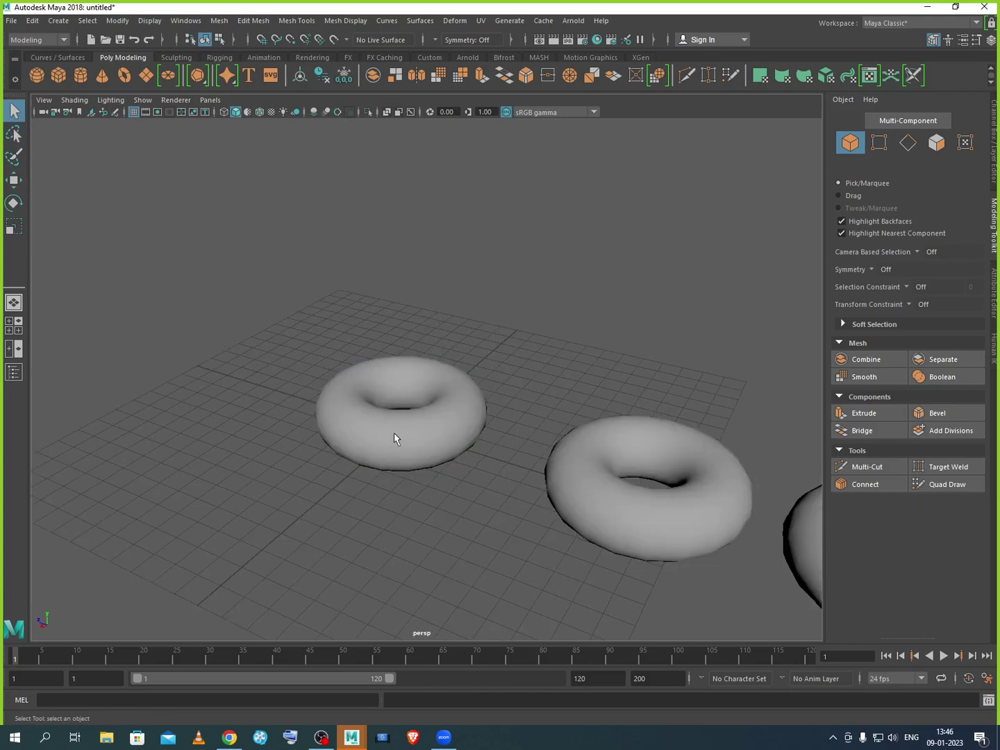
{"action": "left_click", "coordinate": [397, 431]}
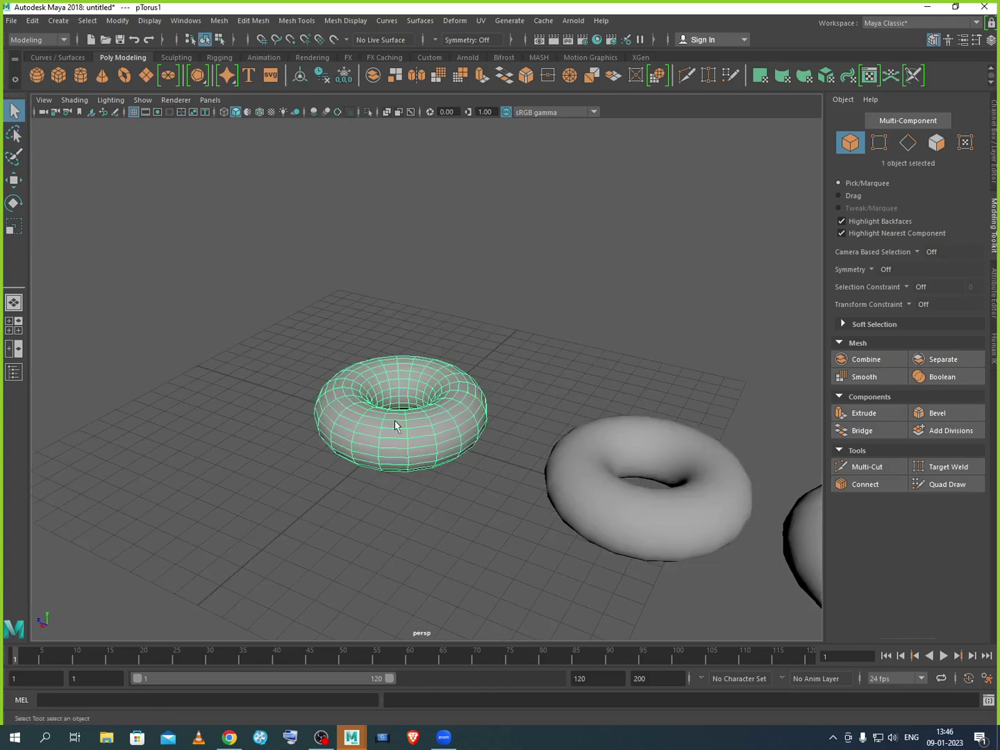
{"action": "left_click", "coordinate": [14, 155]}
{"action": "mouse_move", "coordinate": [346, 458]}
{"action": "left_mouse_down"}
{"action": "mouse_move", "coordinate": [319, 392]}
{"action": "mouse_move", "coordinate": [386, 359]}
{"action": "mouse_move", "coordinate": [435, 360]}
{"action": "left_mouse_up"}
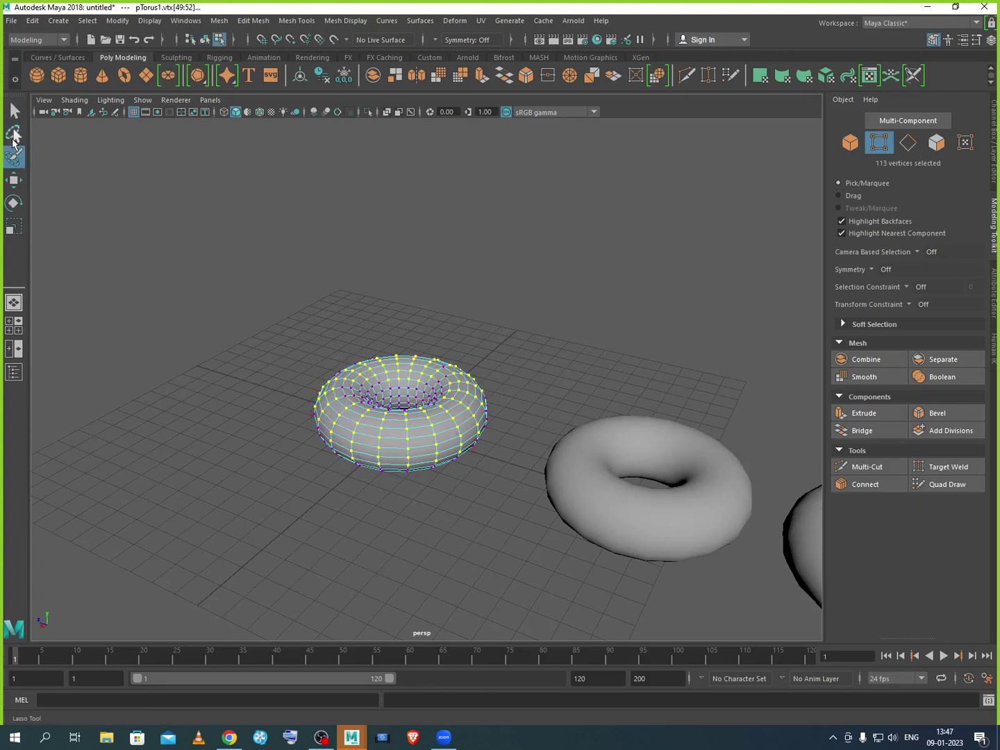
Switch to the Move Tool, return the original torus to Object Mode and select it as a whole object.
{"action": "left_click", "coordinate": [14, 111]}
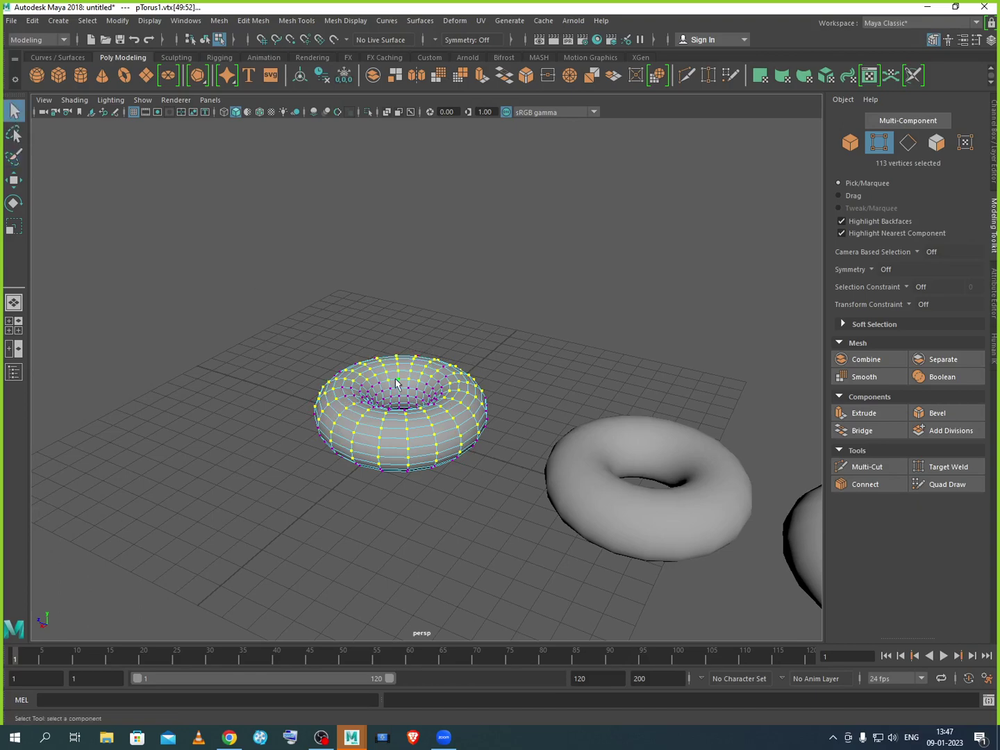
{"action": "left_click", "coordinate": [13, 180]}
{"action": "right_click_drag", "start_coordinate": [437, 397], "coordinate": [510, 354]}
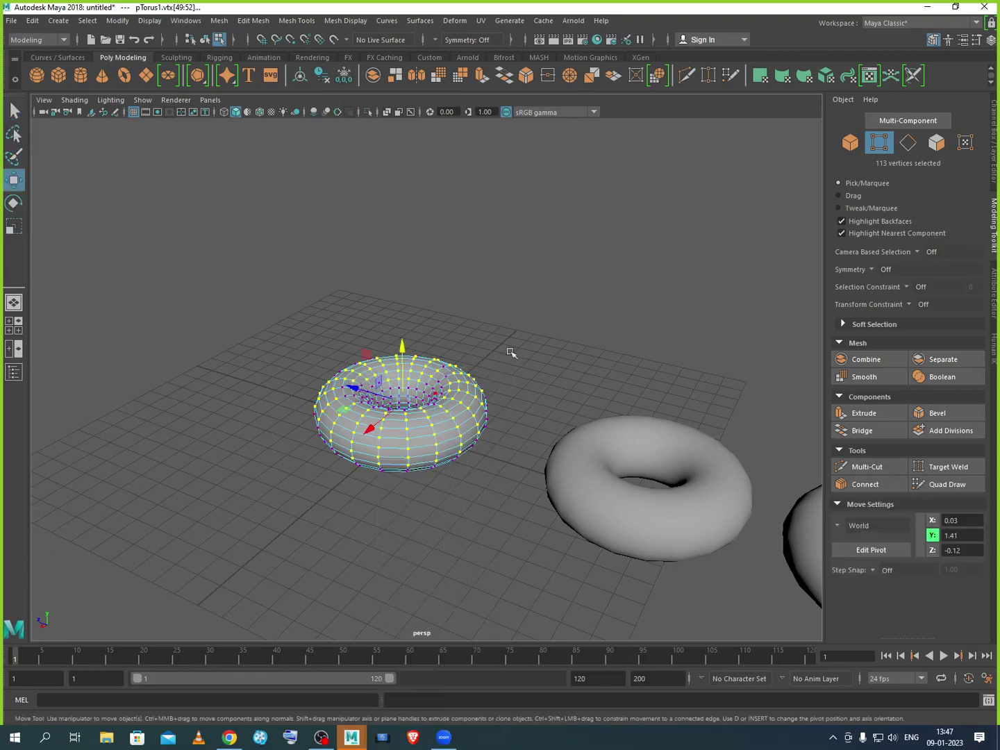
{"action": "left_click", "coordinate": [498, 435]}
{"action": "left_click", "coordinate": [468, 432]}
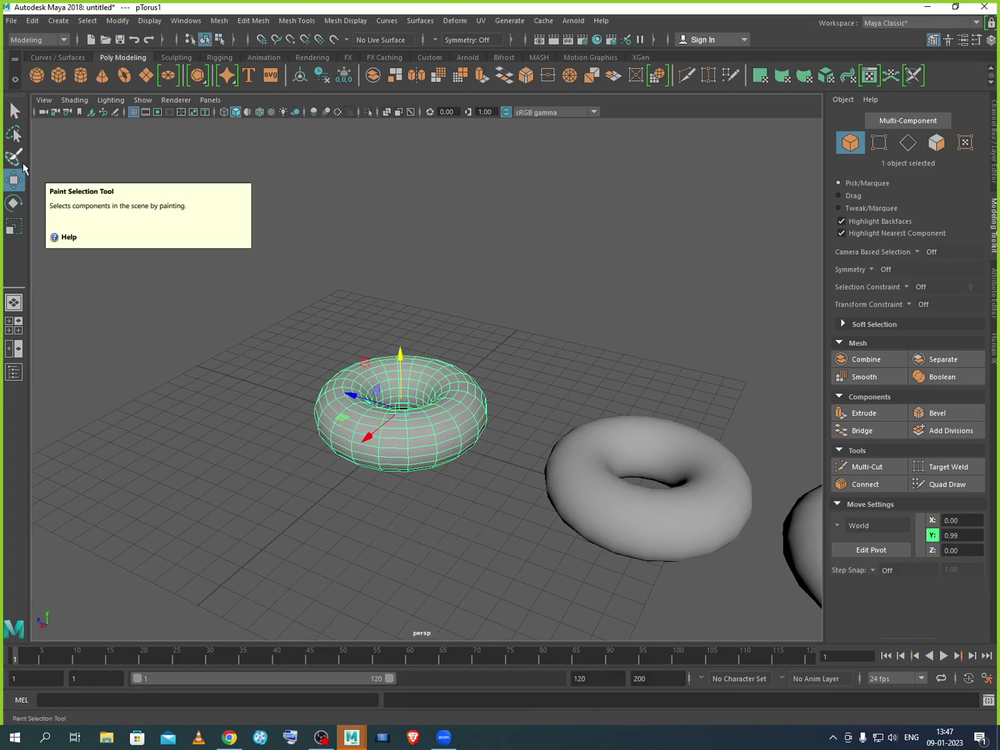
{"action": "scroll", "coordinate": [129, 281], "scroll_direction": "down", "scroll_amount": 5}
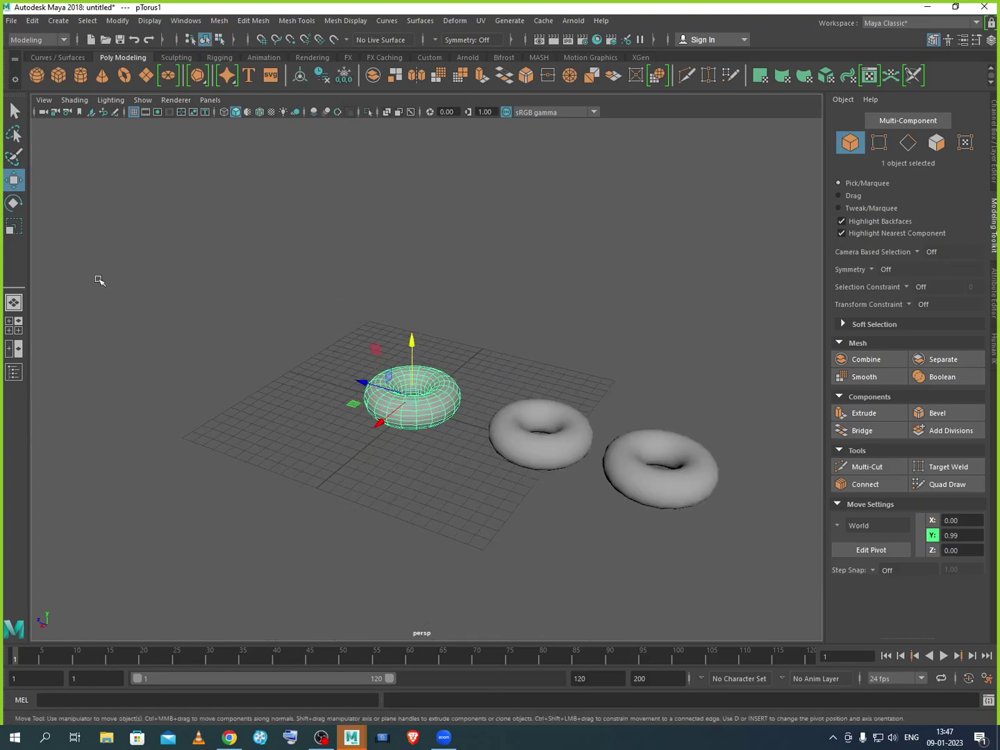
{"action": "scroll", "coordinate": [309, 420], "scroll_direction": "down", "scroll_amount": 1}
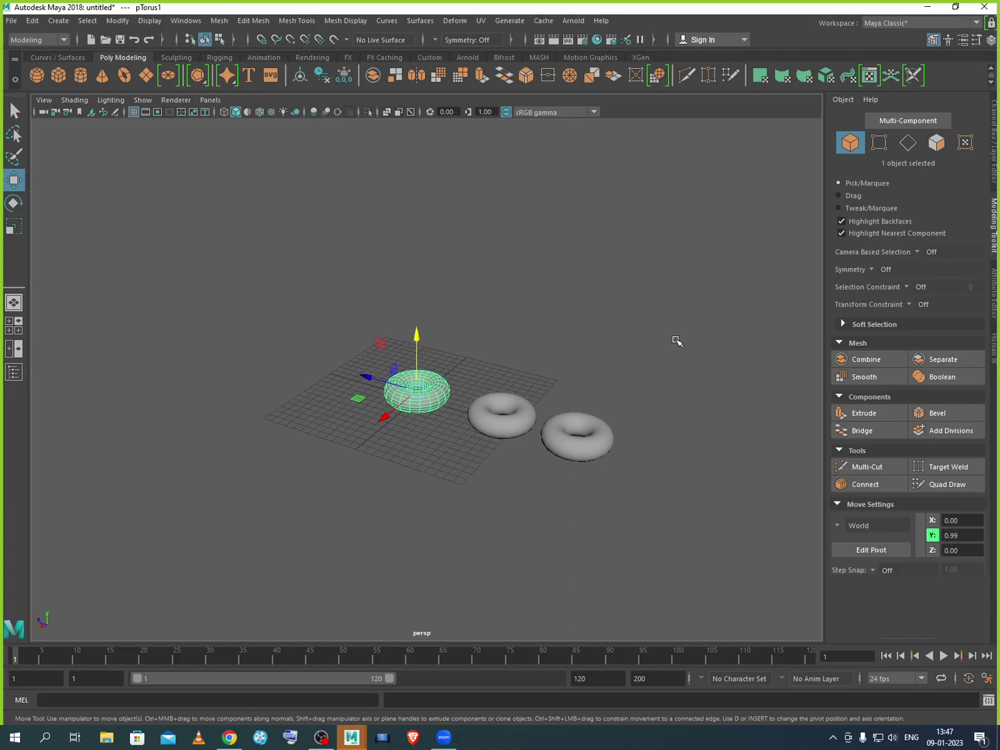
Switch to the OBS Studio window.
{"action": "left_click", "coordinate": [322, 738]}
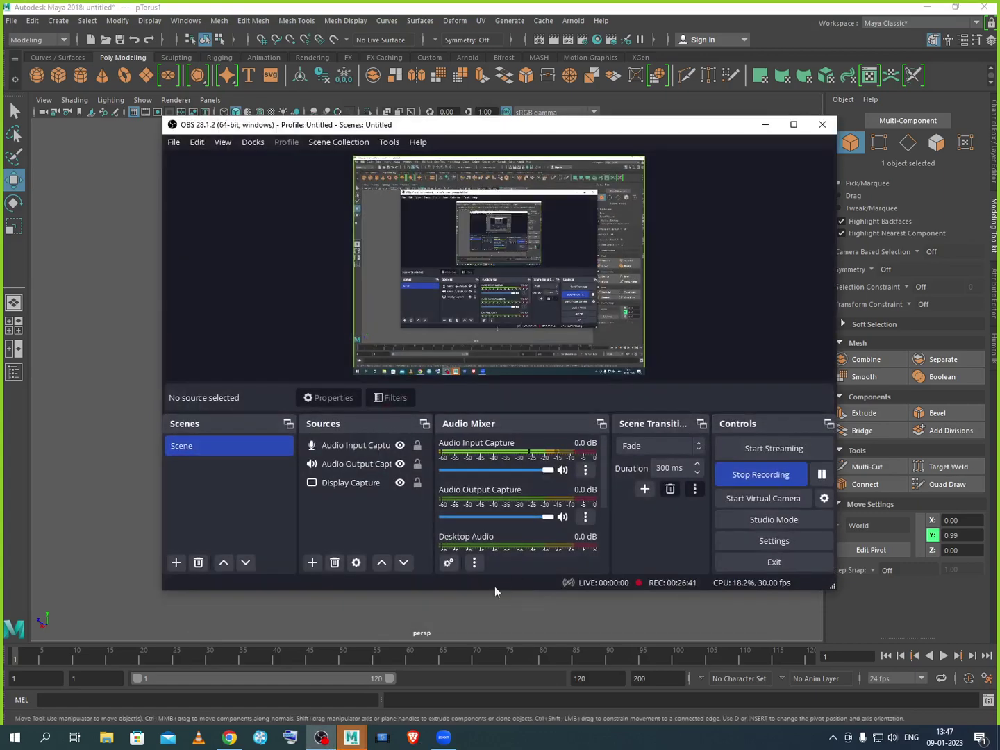